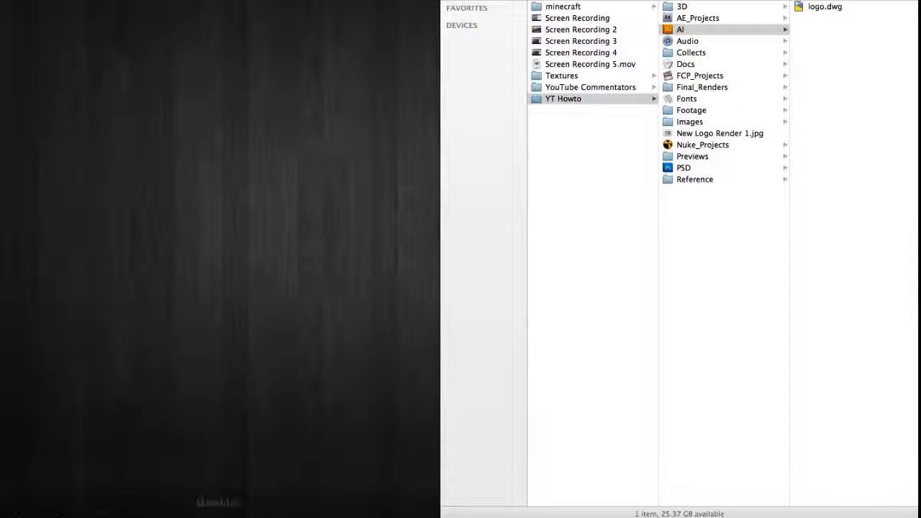
# Open SketchUp and delete the default standing figure from the empty model.
pyautogui.moveTo(216, 505)
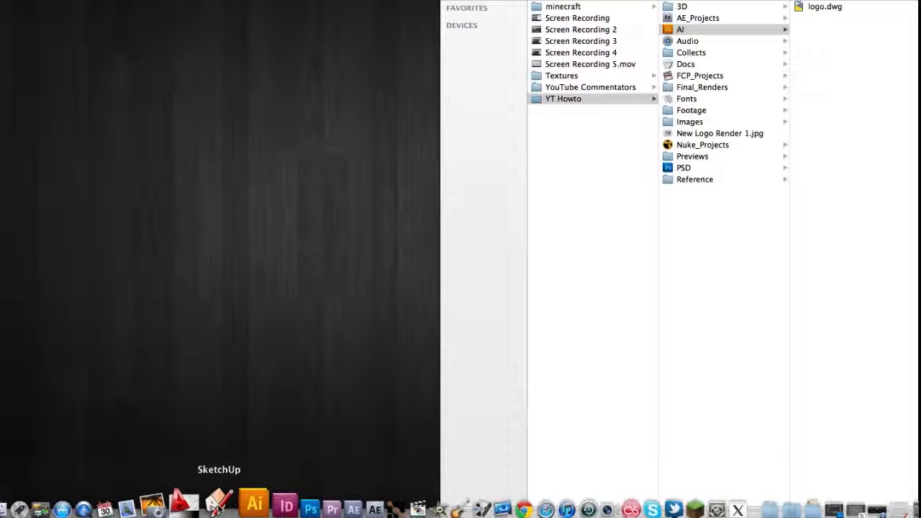
pyautogui.click(196, 504)
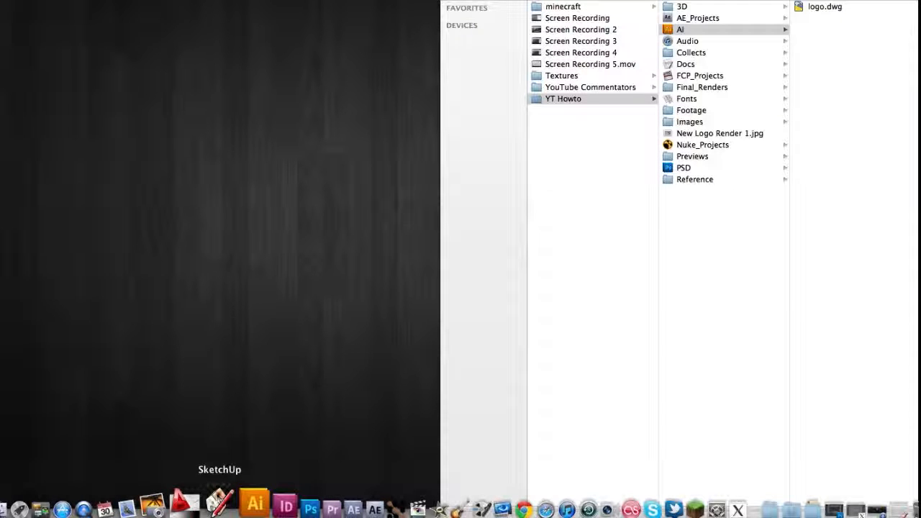
pyautogui.click(219, 502)
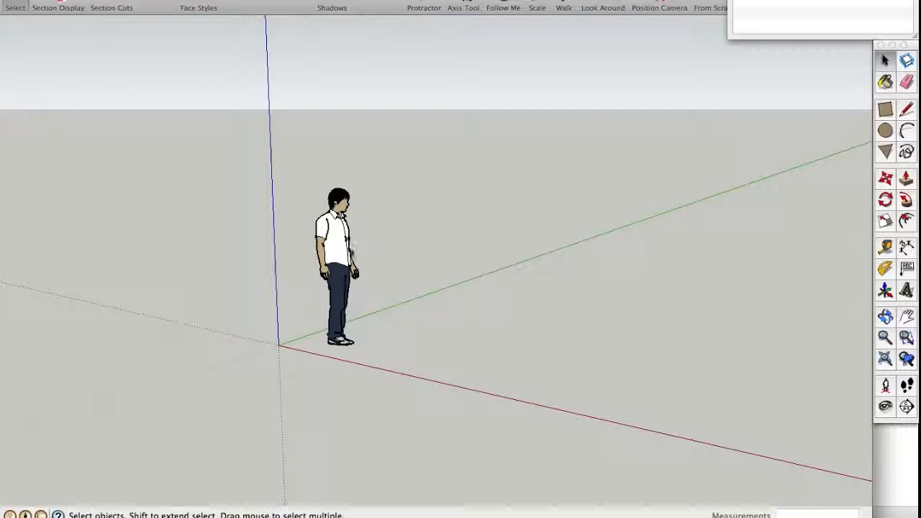
pyautogui.click(339, 241)
pyautogui.press('Delete')
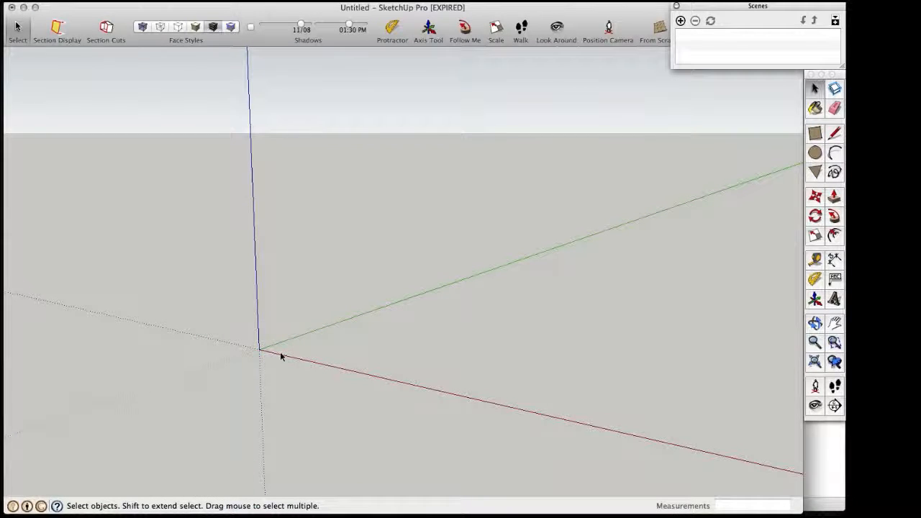
# Draw a ground rectangle with one corner at the origin and Push/Pull it up about 5' 5" into a box.
pyautogui.click(815, 133)
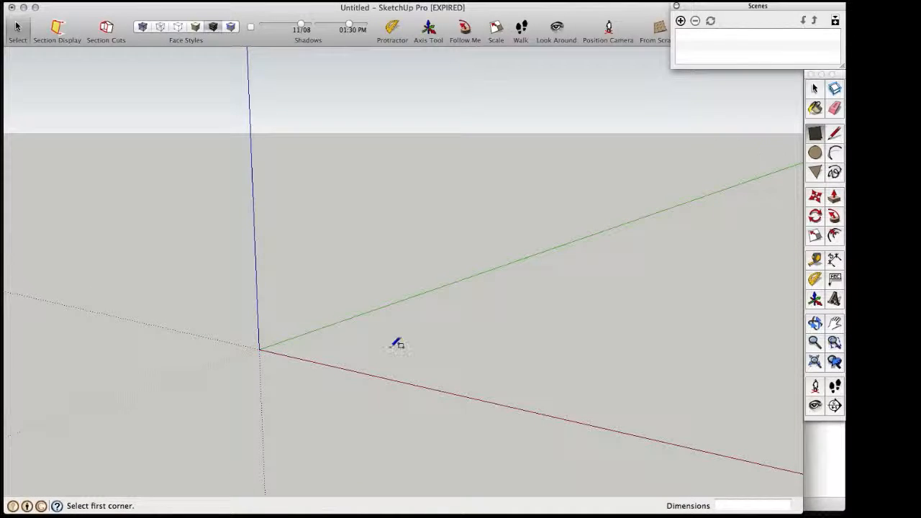
pyautogui.click(260, 349)
pyautogui.click(654, 339)
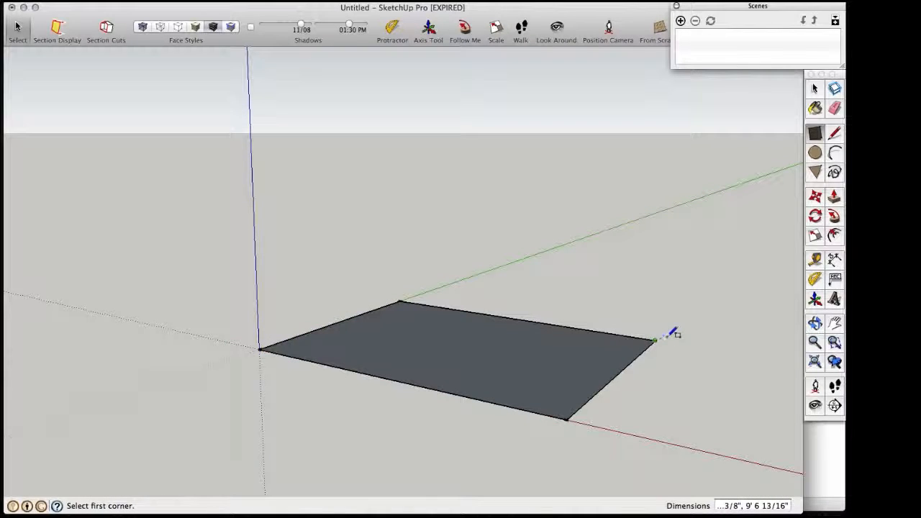
pyautogui.press('p')
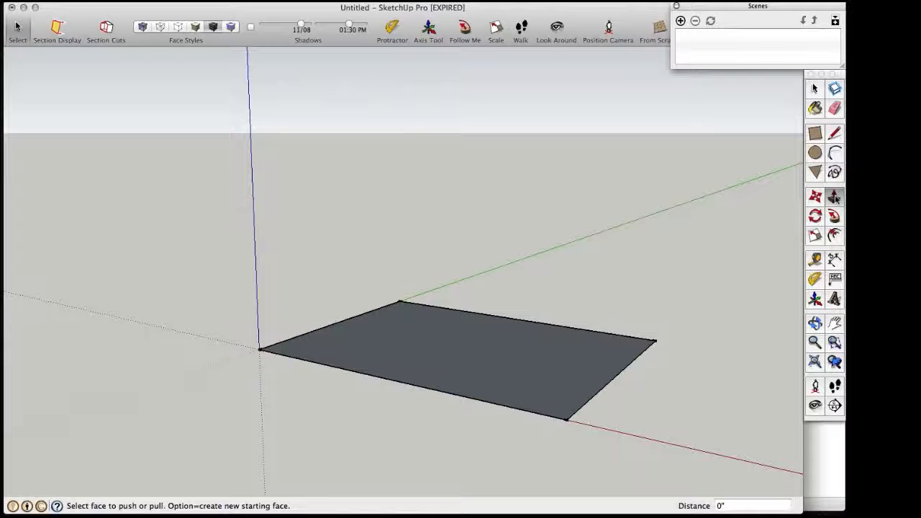
pyautogui.moveTo(525, 387); pyautogui.dragTo(557, 234)
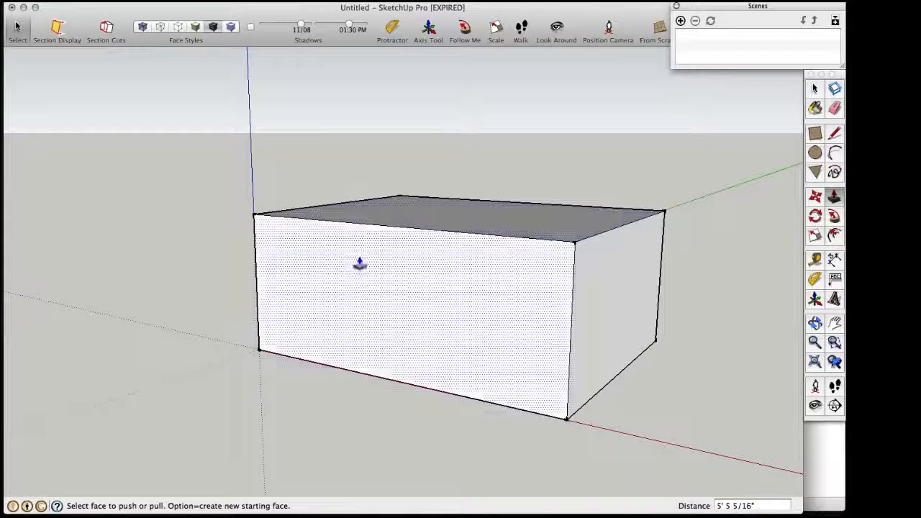
# Draw a rectangle on the box's front face and pull it outward about 7' as a projecting block.
pyautogui.click(814, 134)
pyautogui.click(313, 258)
pyautogui.click(425, 331)
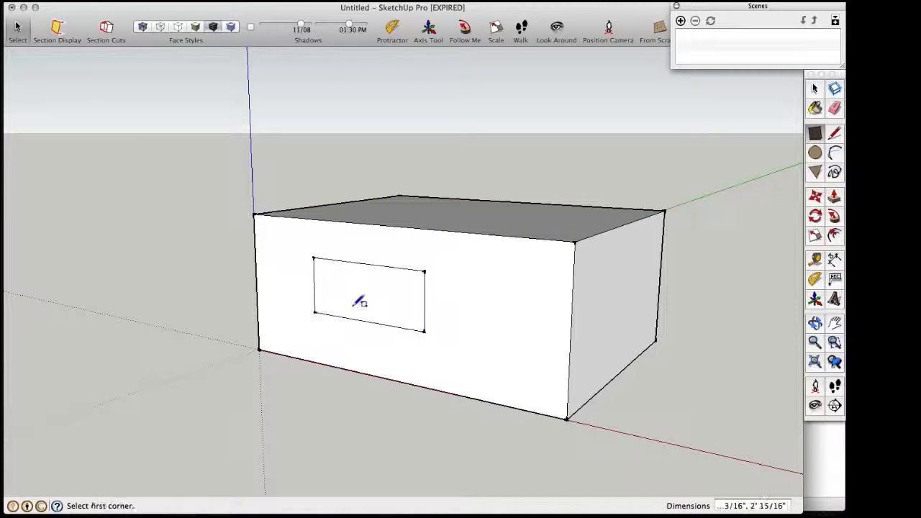
pyautogui.press('p')
pyautogui.moveTo(346, 302); pyautogui.dragTo(195, 362)
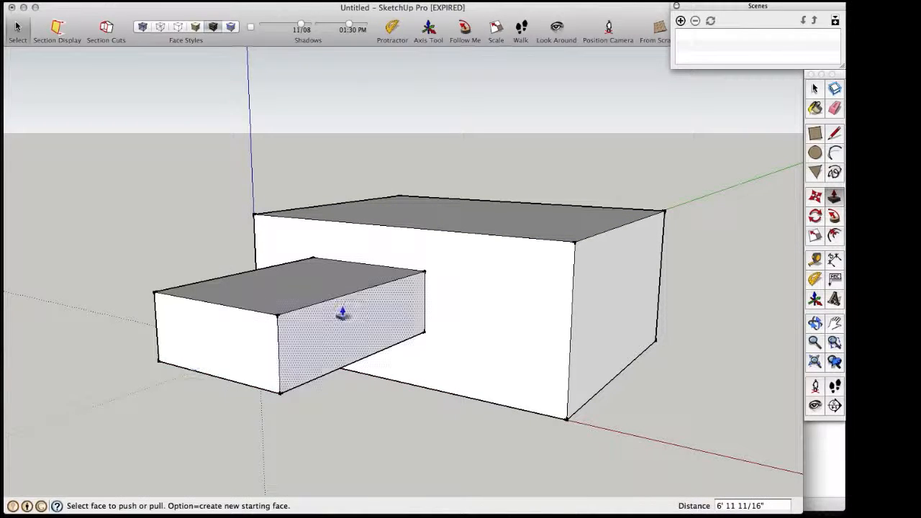
# Draw a 24-sided circle on the projecting block's underside and pull it down about 2' into a cylinder.
pyautogui.click(815, 153)
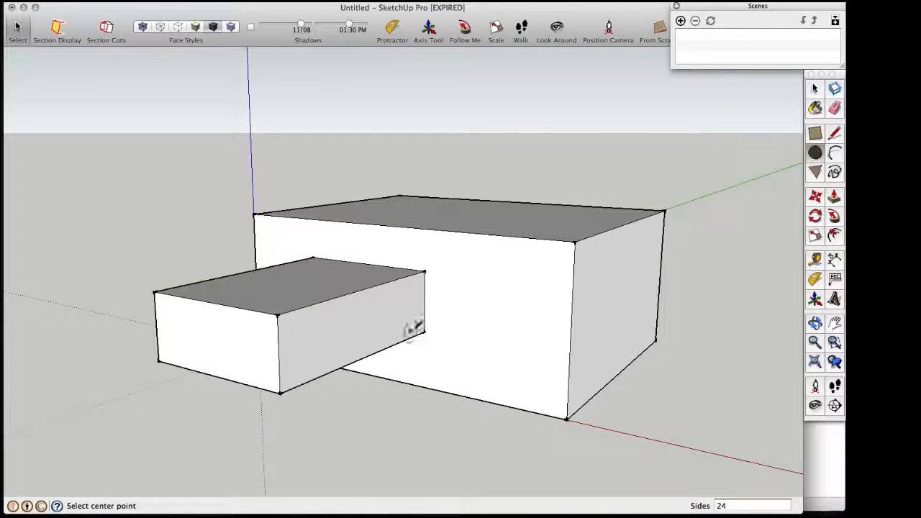
pyautogui.moveTo(232, 428); pyautogui.dragTo(246, 313, button='middle')
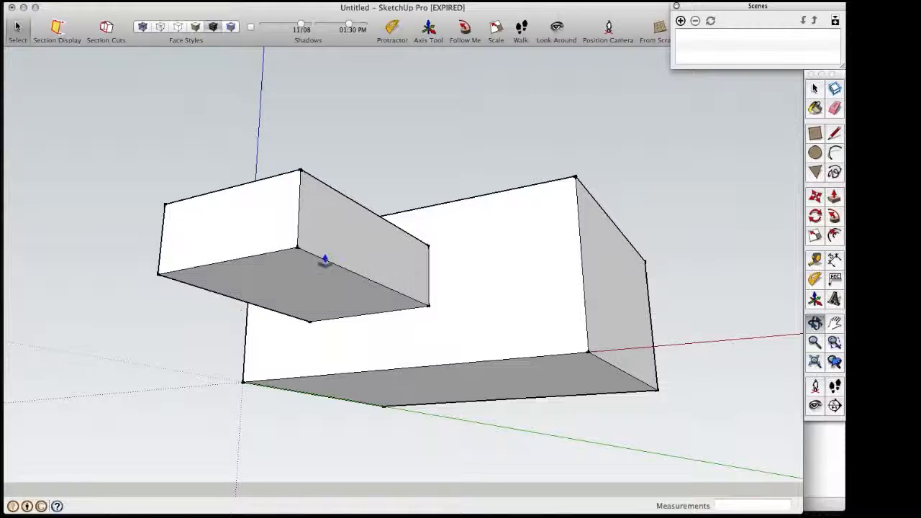
pyautogui.press('p')
pyautogui.press('c')
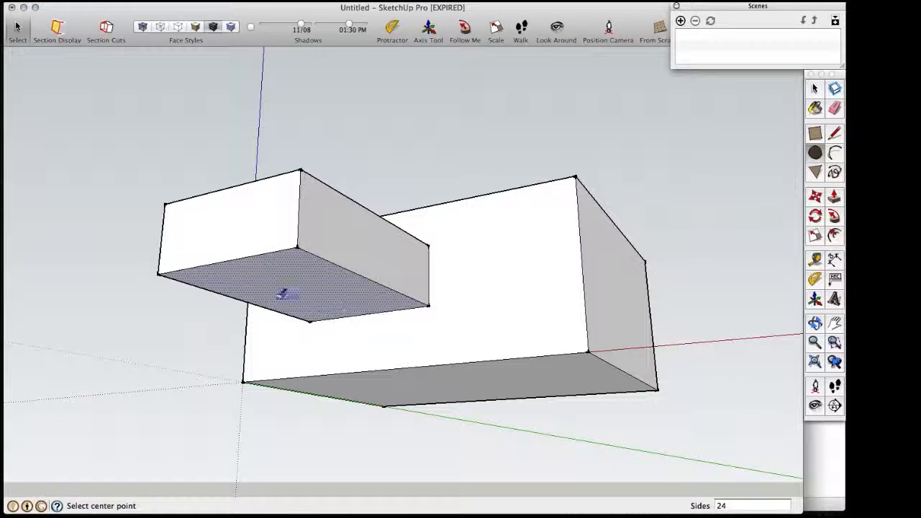
pyautogui.click(284, 286)
pyautogui.click(298, 268)
pyautogui.press('p')
pyautogui.moveTo(286, 299); pyautogui.dragTo(432, 391)
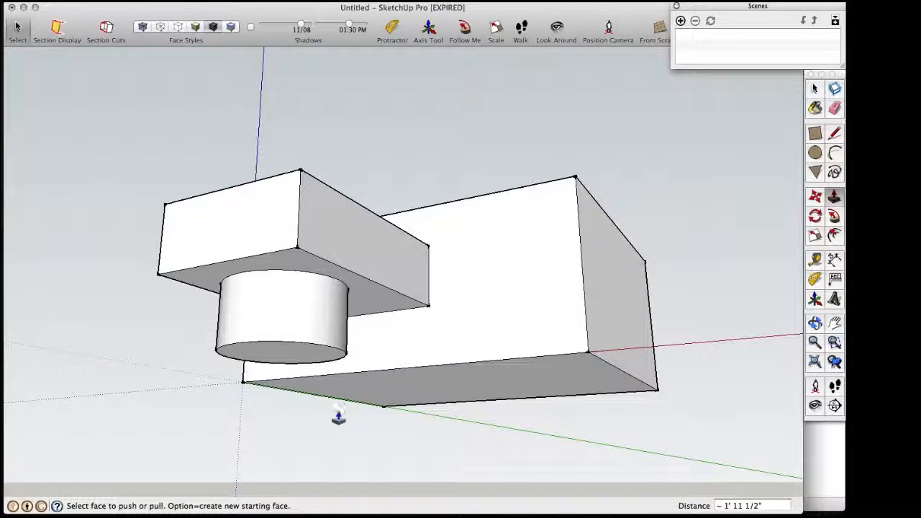
# Draw a midpoint-to-midpoint line across the large box's top and move it up about 2' along the blue axis as a roof ridge.
pyautogui.press('o')
pyautogui.moveTo(335, 408); pyautogui.dragTo(209, 498)
pyautogui.moveTo(399, 366); pyautogui.dragTo(535, 368)
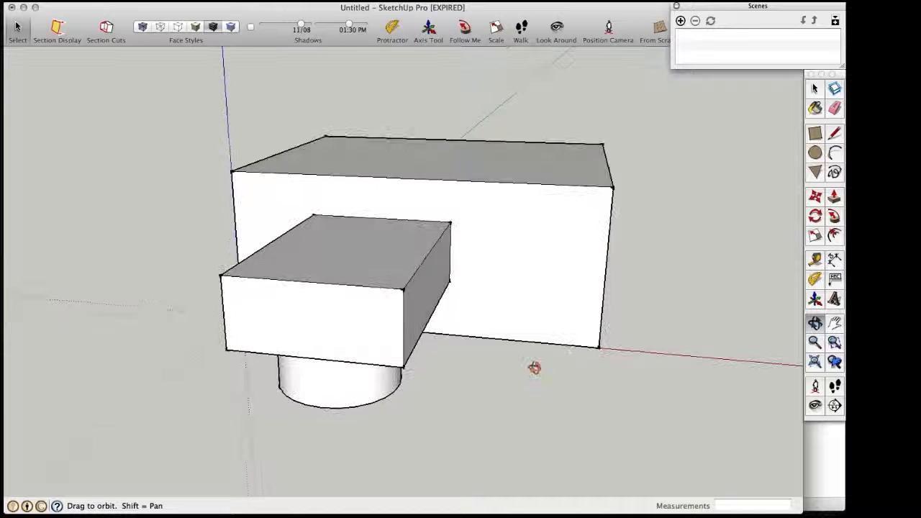
pyautogui.press('l')
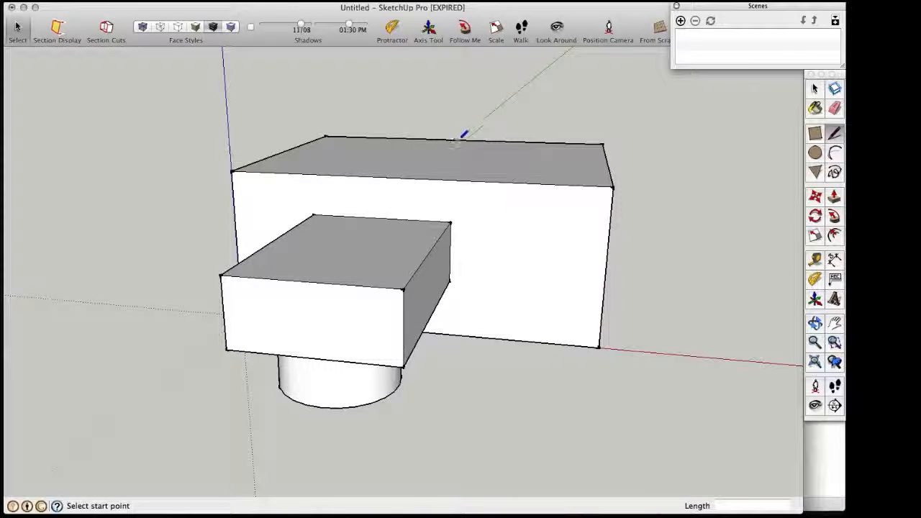
pyautogui.click(455, 138)
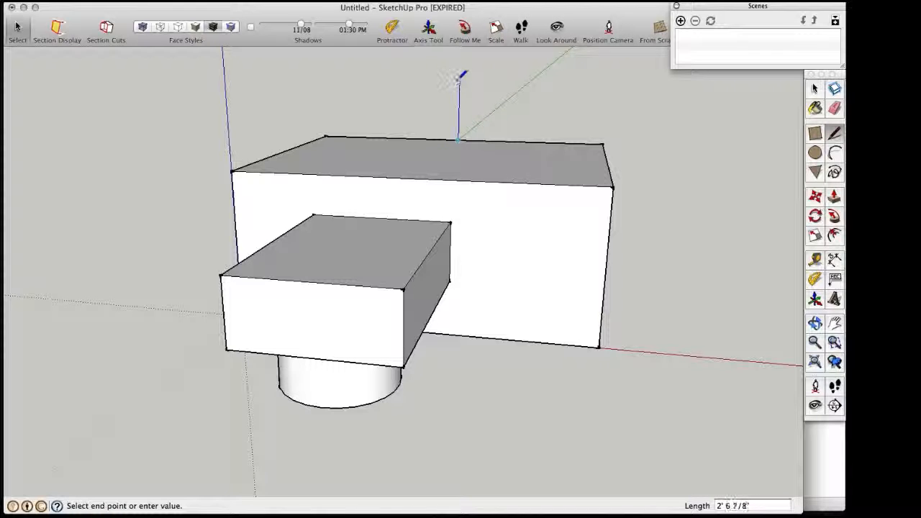
pyautogui.click(412, 177)
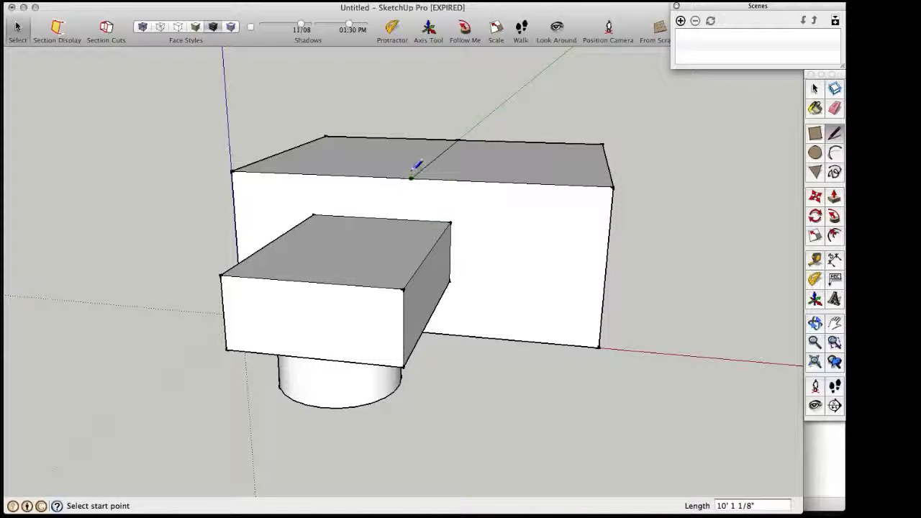
pyautogui.press('m')
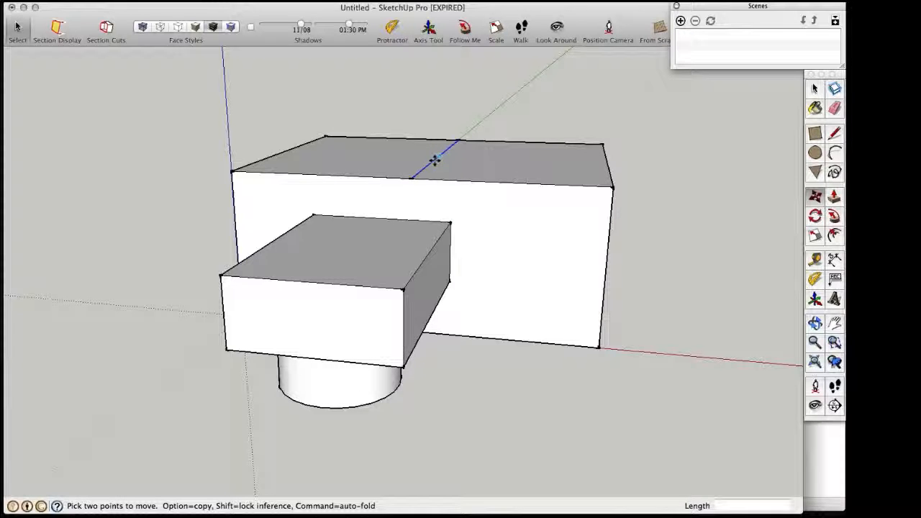
pyautogui.click(439, 156)
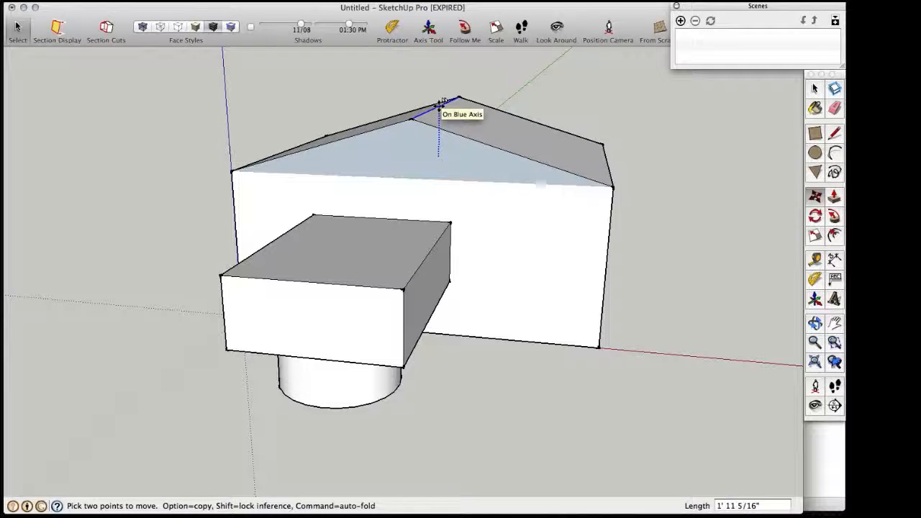
pyautogui.click(439, 105)
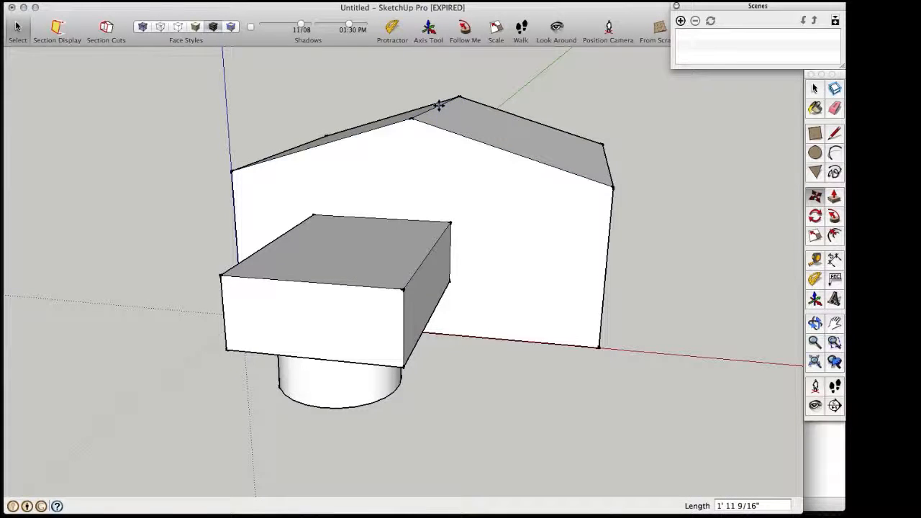
# Draw a centre line along the projecting block's top and raise it about 1' to form a gable roof.
pyautogui.press('l')
pyautogui.click(379, 218)
pyautogui.click(311, 281)
pyautogui.press('m')
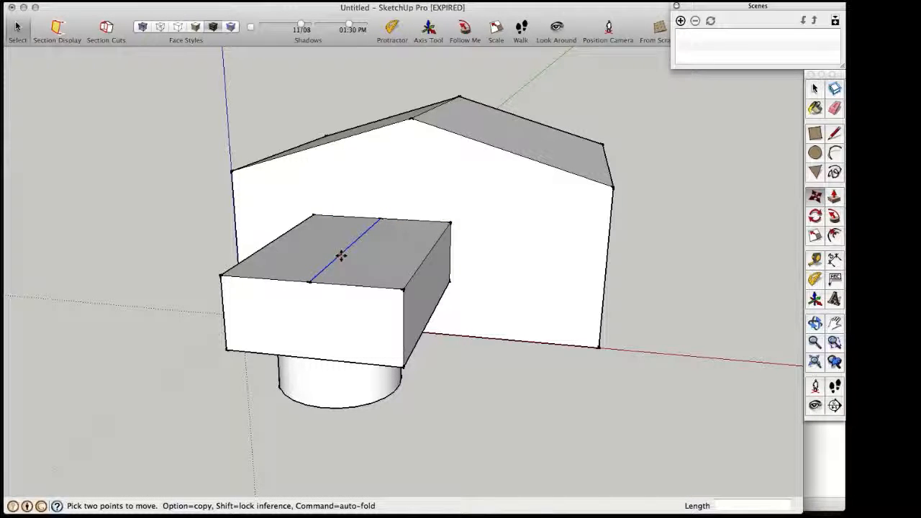
pyautogui.click(341, 255)
pyautogui.click(346, 212)
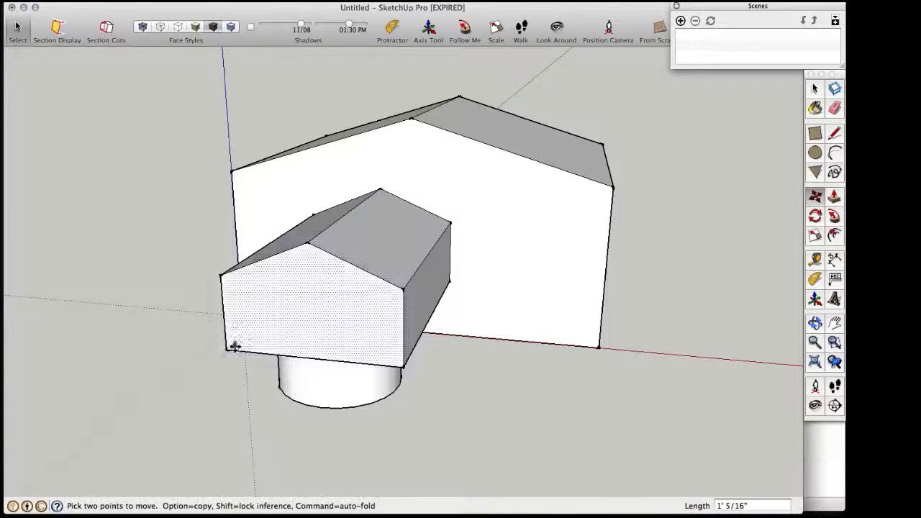
# Offset the projecting block's gabled front face inward about 7 3/8" to outline a window.
pyautogui.moveTo(251, 357); pyautogui.dragTo(327, 310, button='middle')
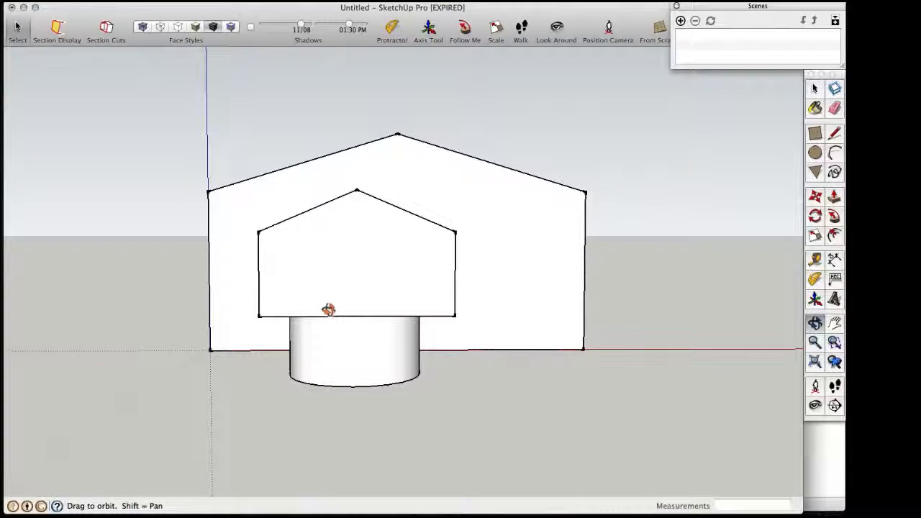
pyautogui.click(834, 236)
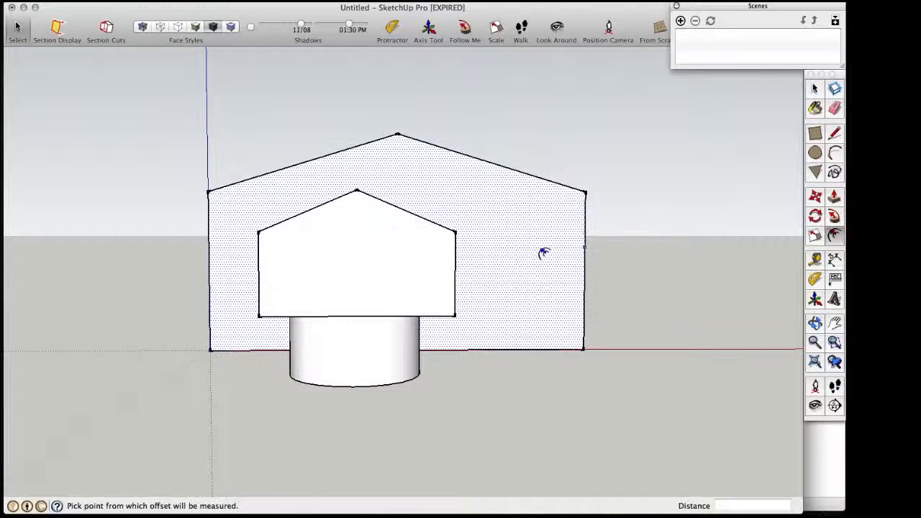
pyautogui.click(451, 272)
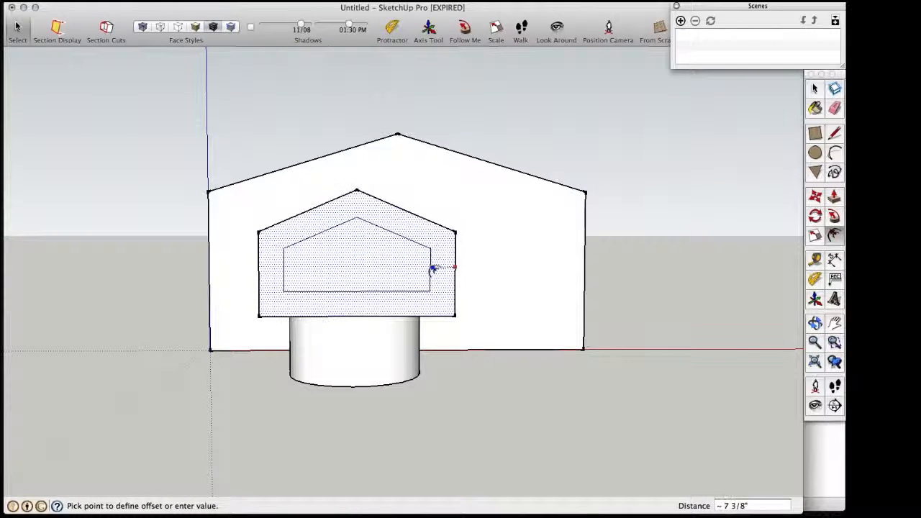
pyautogui.click(432, 267)
# Divide the inset window outline into panes with three vertical lines and one horizontal line across its middle.
pyautogui.press('l')
pyautogui.click(357, 217)
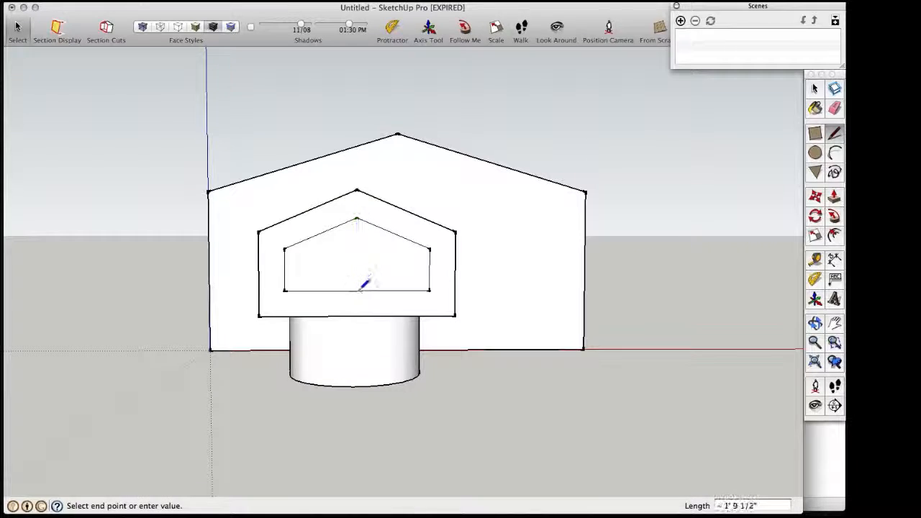
pyautogui.click(357, 291)
pyautogui.click(429, 270)
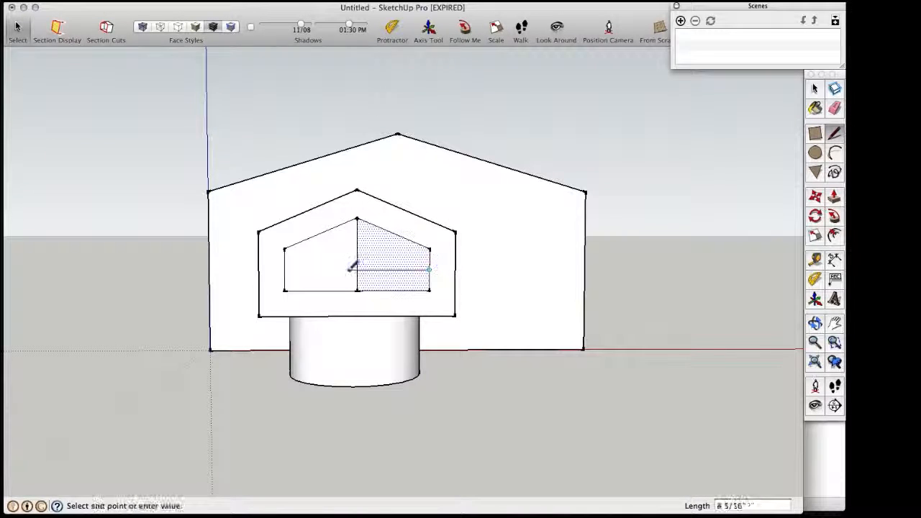
pyautogui.click(285, 270)
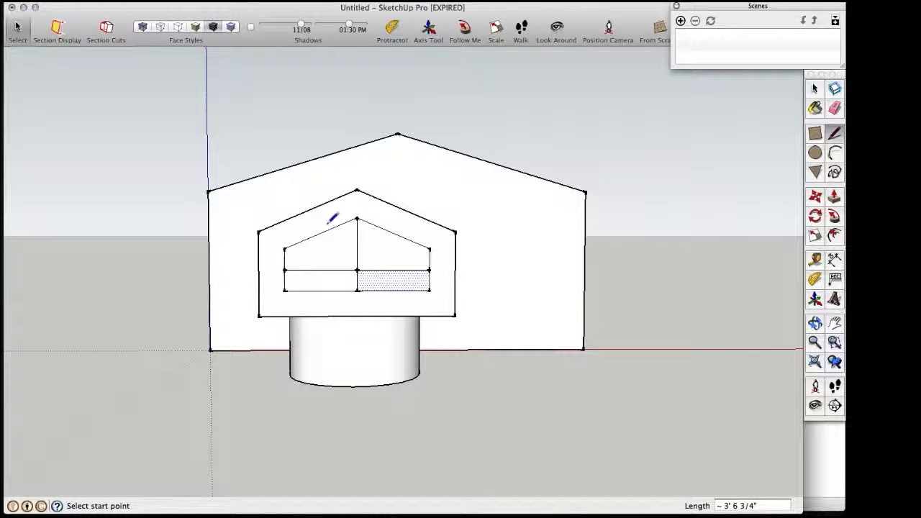
pyautogui.click(321, 291)
pyautogui.click(321, 233)
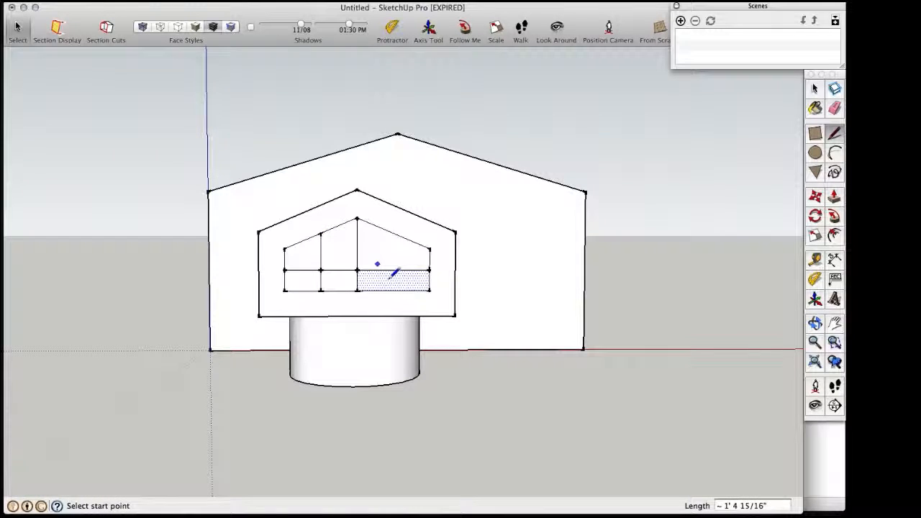
pyautogui.click(394, 290)
pyautogui.click(394, 233)
# Select the entire house model and delete it.
pyautogui.press('p')
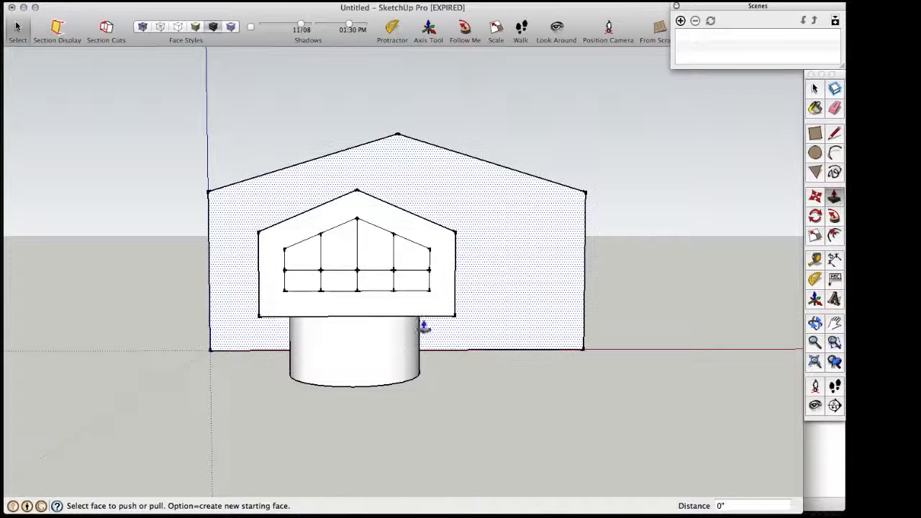
pyautogui.press('o')
pyautogui.moveTo(456, 278); pyautogui.dragTo(468, 341)
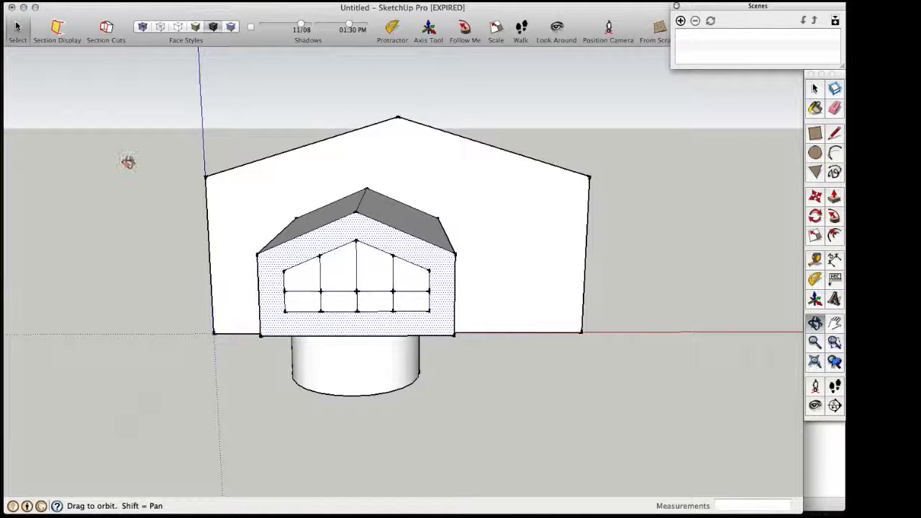
pyautogui.click(16, 34)
pyautogui.click(25, 61)
pyautogui.moveTo(103, 85); pyautogui.dragTo(684, 495)
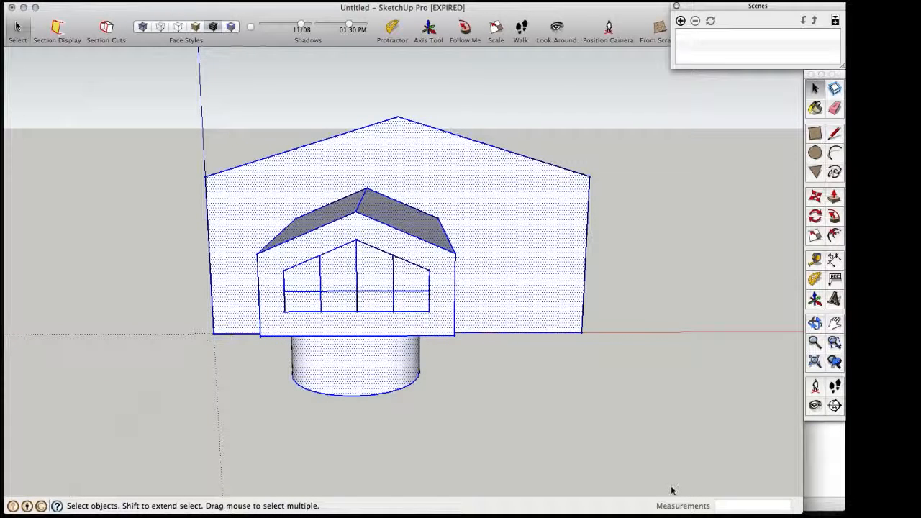
pyautogui.press('Delete')
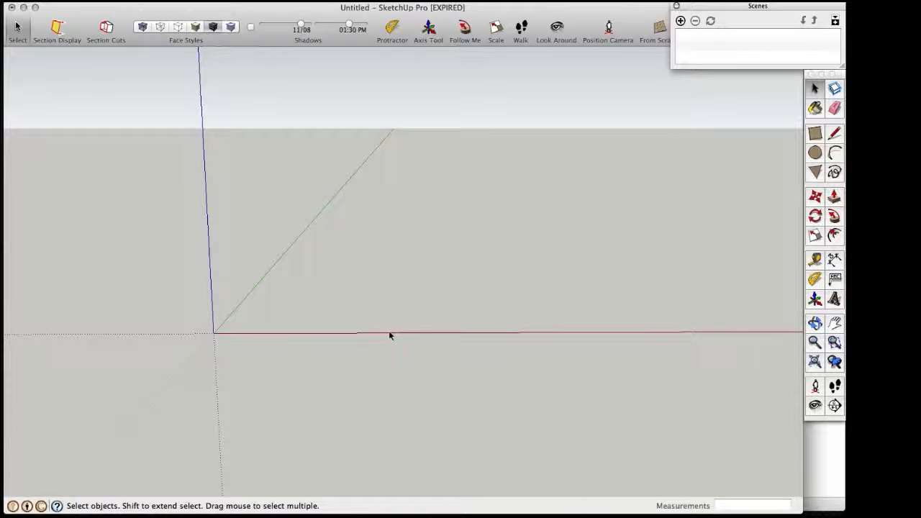
# Switch the empty model to the standard Top view.
pyautogui.press('super+1')
pyautogui.scroll(-3, 438, 275)
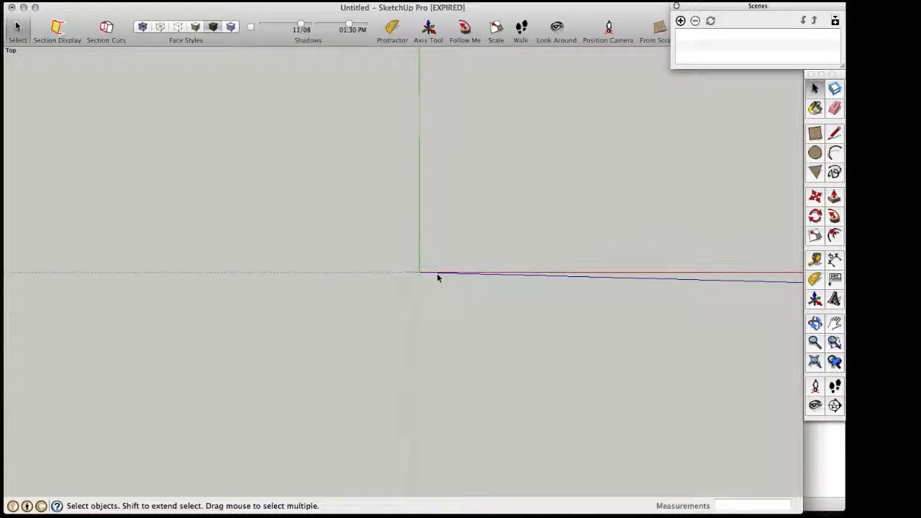
pyautogui.scroll(3, 441, 274)
pyautogui.moveTo(482, 326); pyautogui.dragTo(443, 196, button='middle')
pyautogui.moveTo(443, 196); pyautogui.dragTo(362, 224)
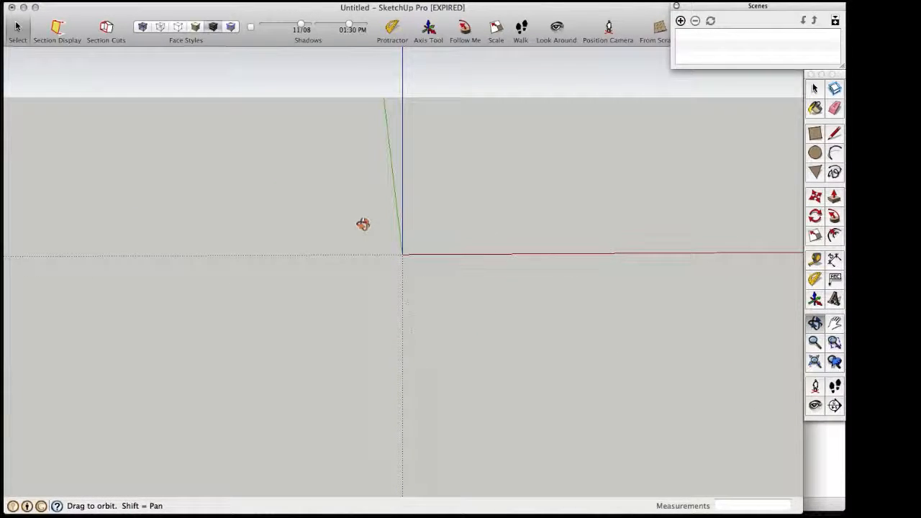
pyautogui.moveTo(363, 225); pyautogui.dragTo(365, 267, button='middle')
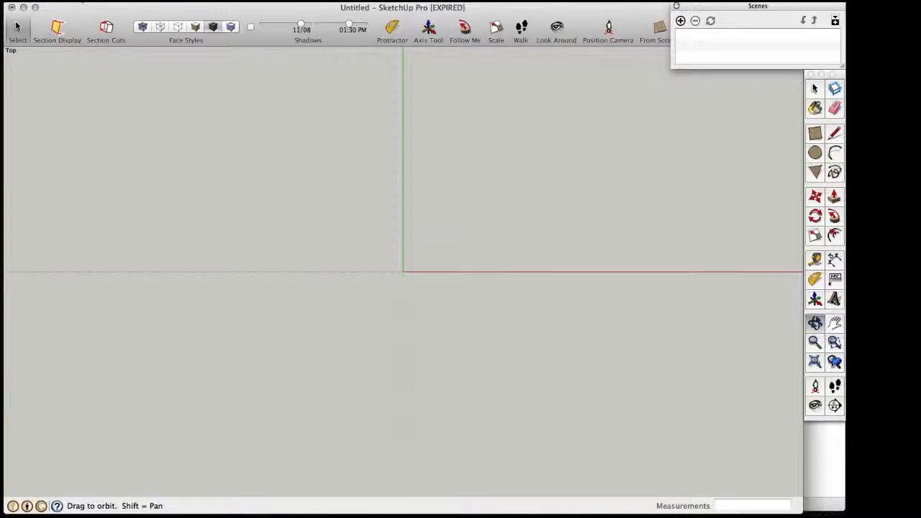
# Start a file import and review the supported formats, keeping AutoCAD Files (*.dwg, *.dxf) as the format.
pyautogui.click(81, 1)
pyautogui.moveTo(208, 0)
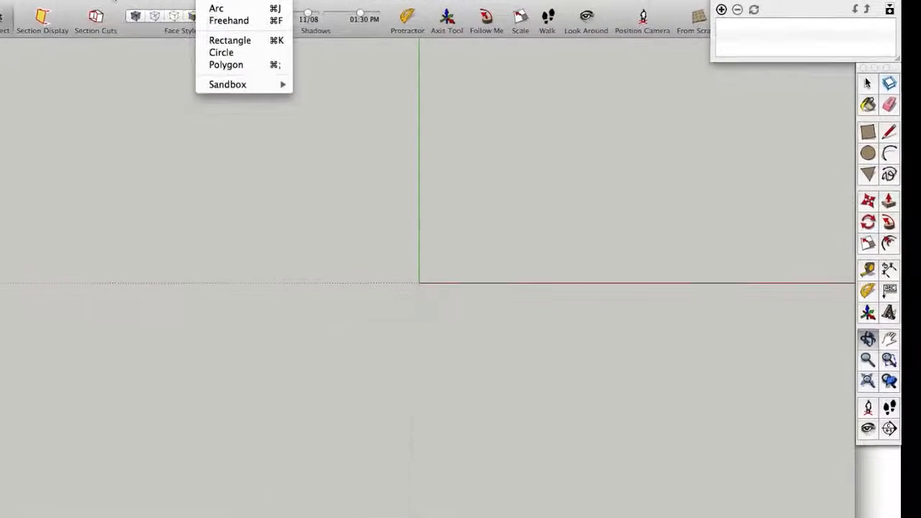
pyautogui.moveTo(75, 1)
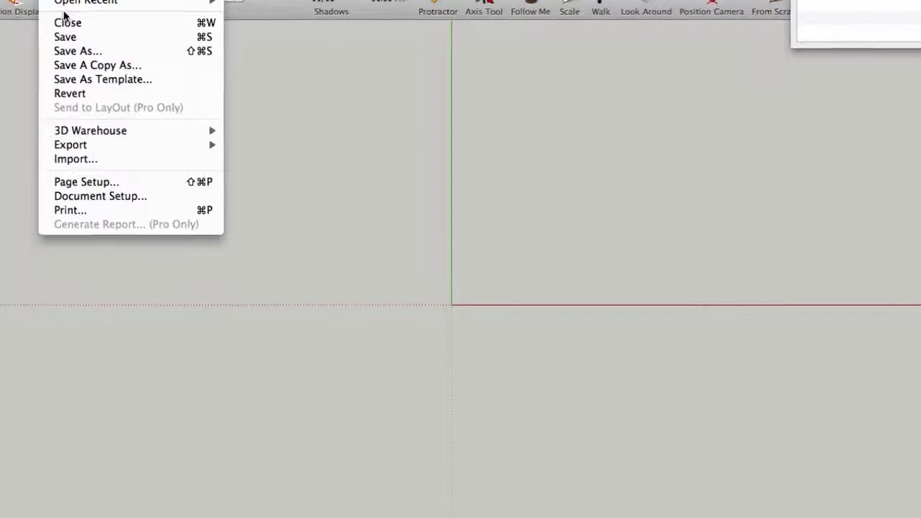
pyautogui.click(21, 166)
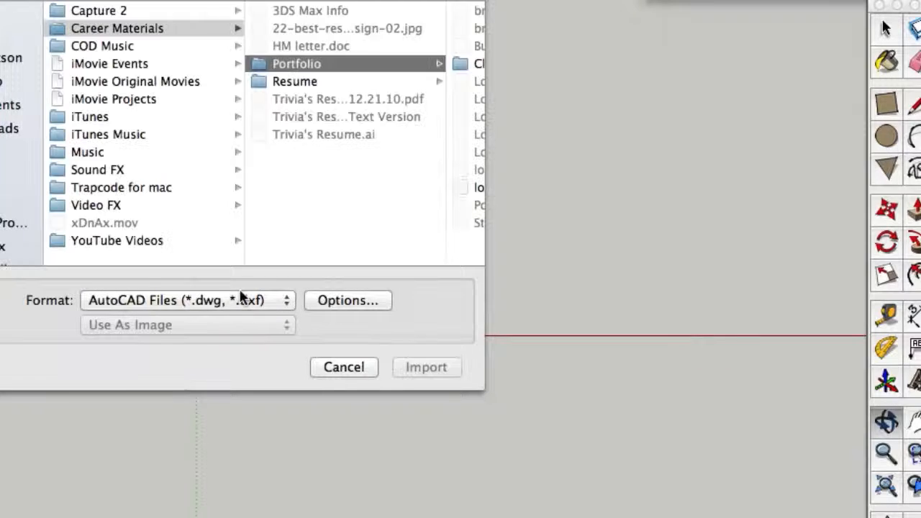
pyautogui.click(241, 300)
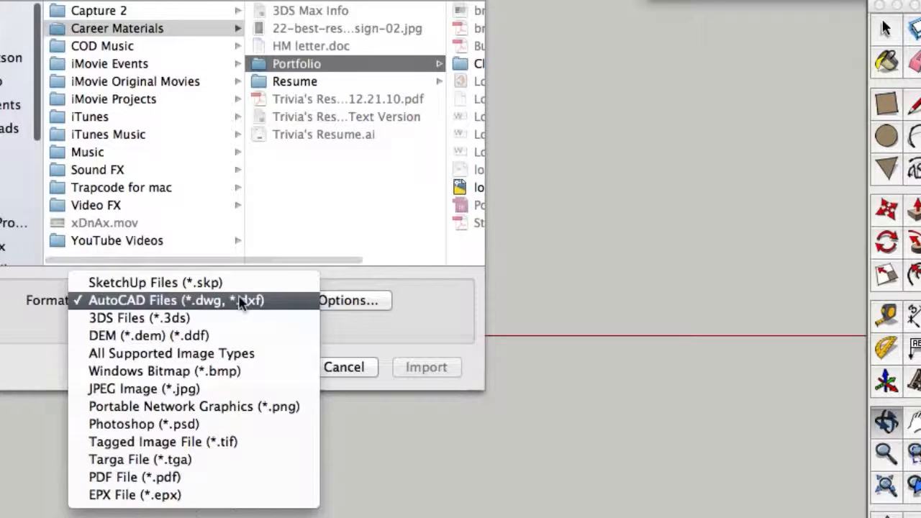
pyautogui.click(241, 300)
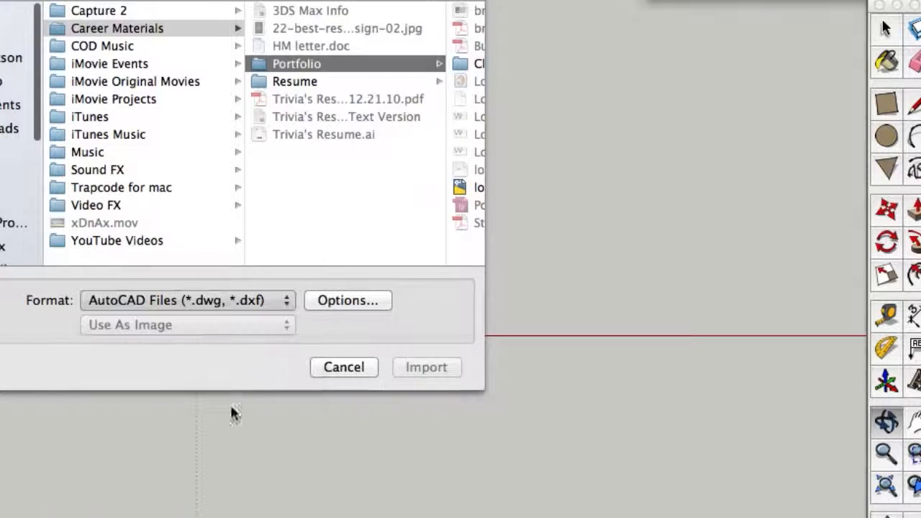
pyautogui.click(231, 307)
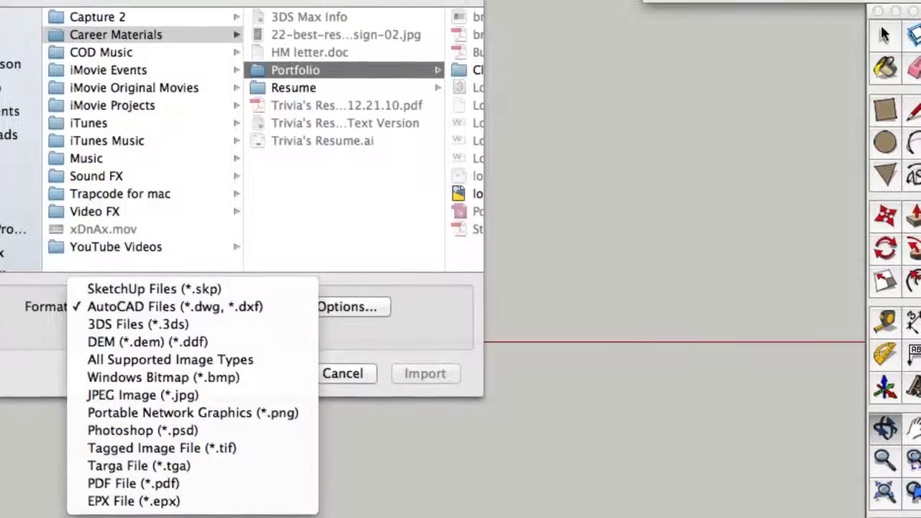
pyautogui.click(186, 301)
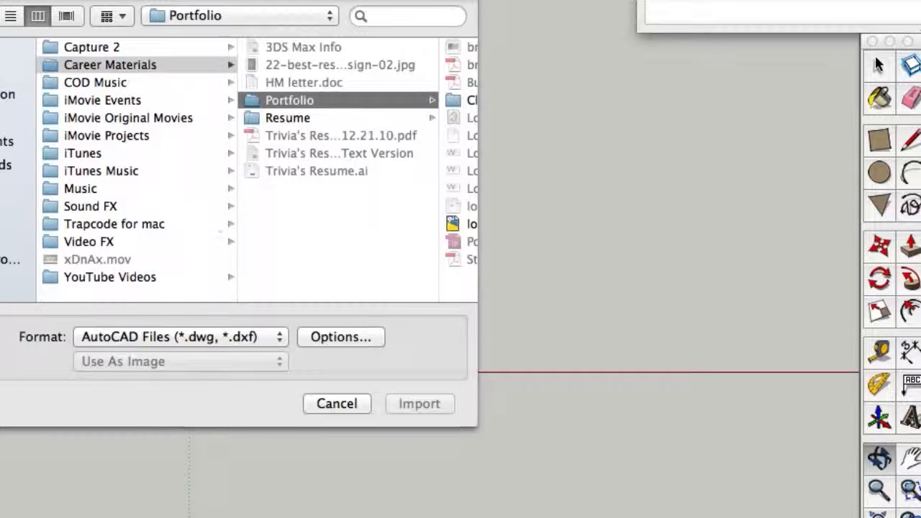
# Import logo.dwg from the AI folder inside YT Howto and dismiss the import results.
pyautogui.scroll(-5, 18, 165)
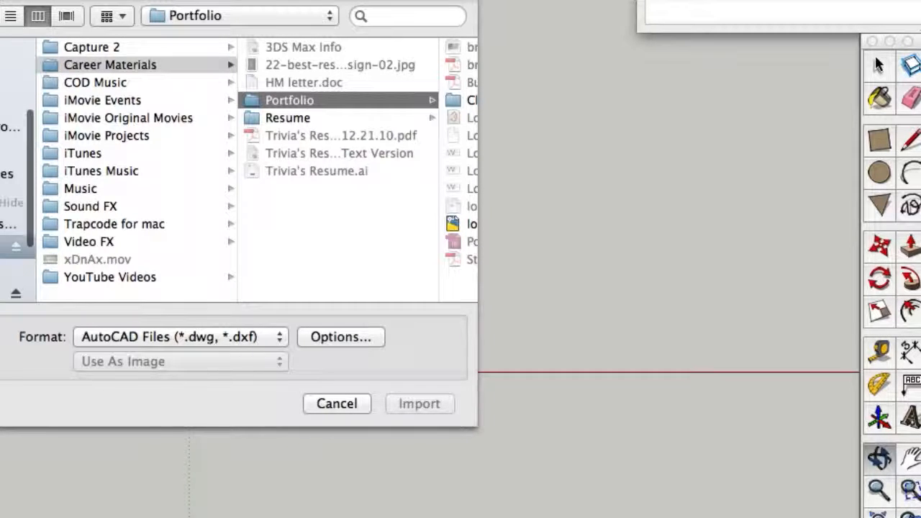
pyautogui.scroll(5, 15, 166)
pyautogui.click(15, 118)
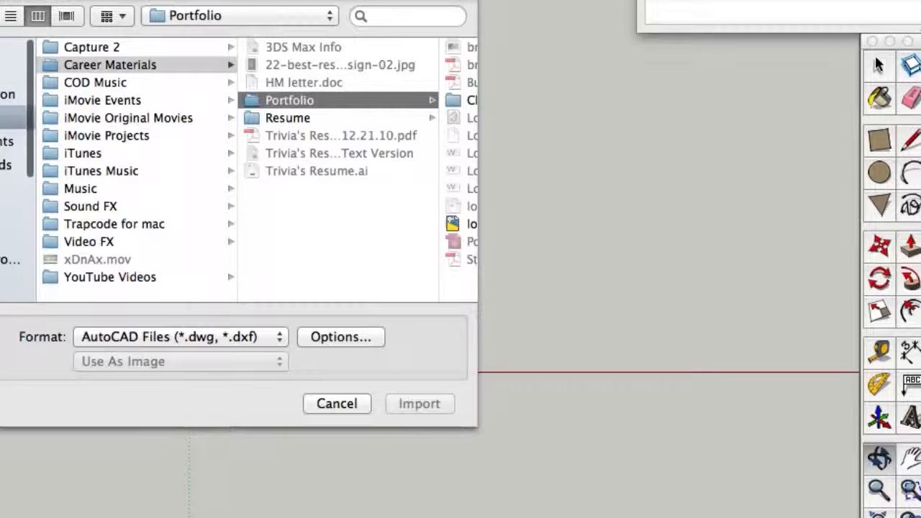
pyautogui.click(86, 190)
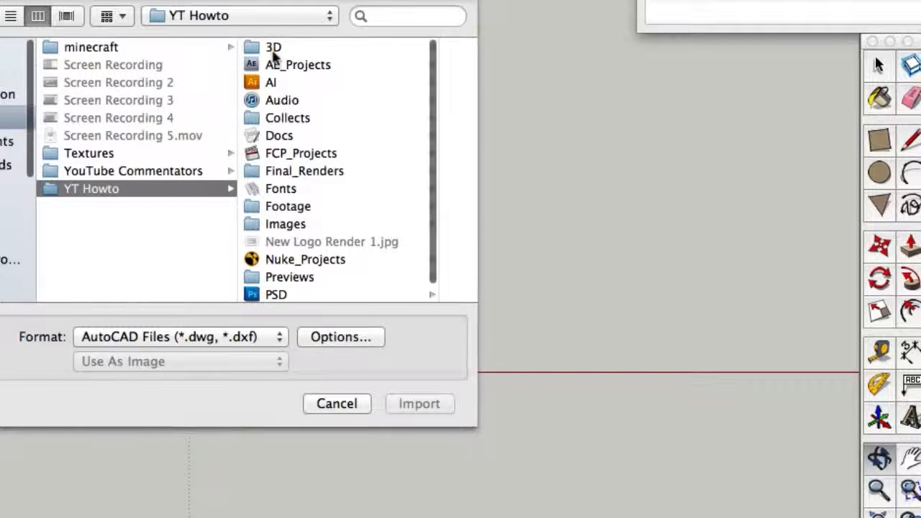
pyautogui.scroll(-2, 306, 162)
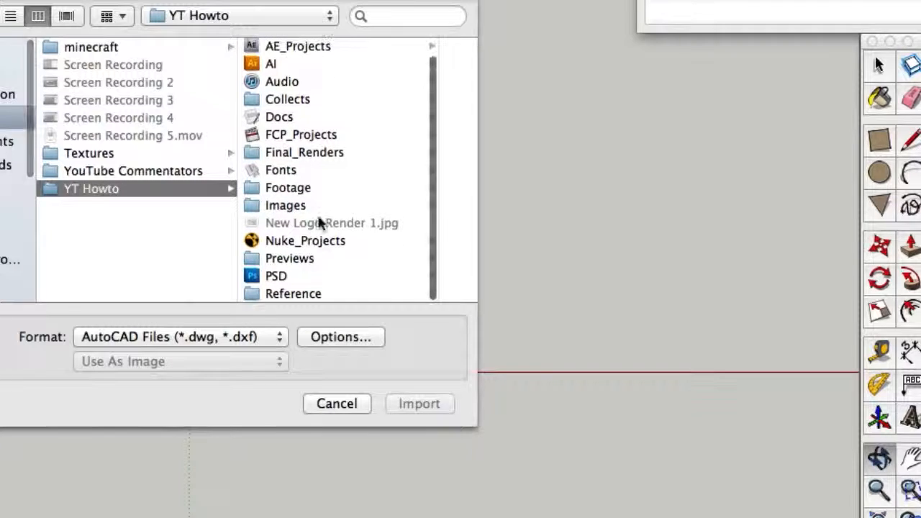
pyautogui.scroll(2, 315, 90)
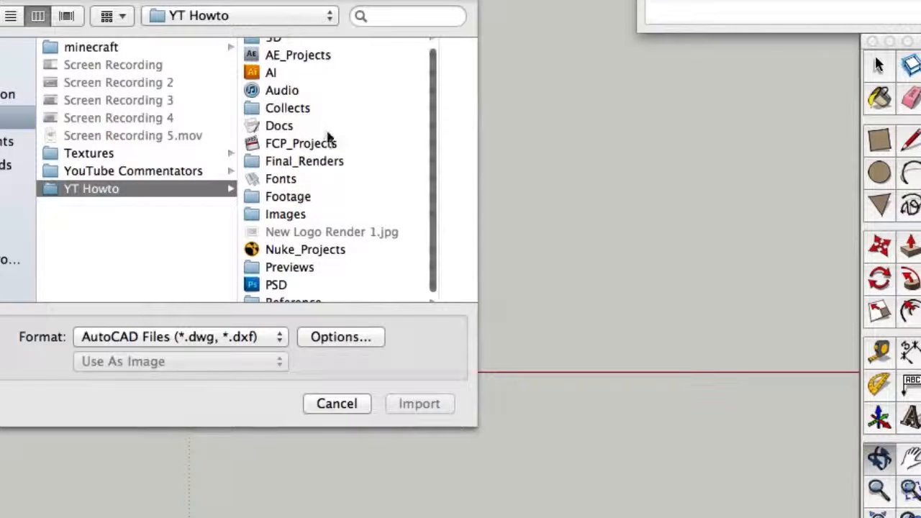
pyautogui.click(277, 80)
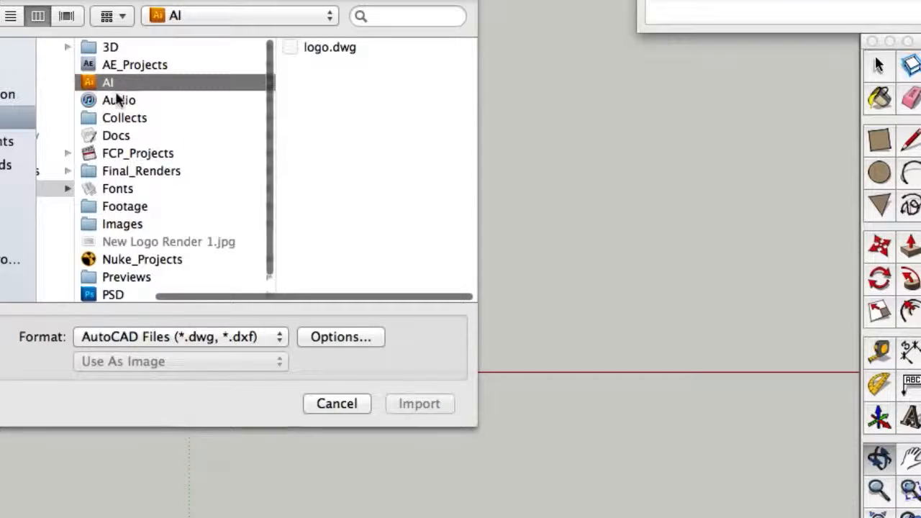
pyautogui.click(338, 47)
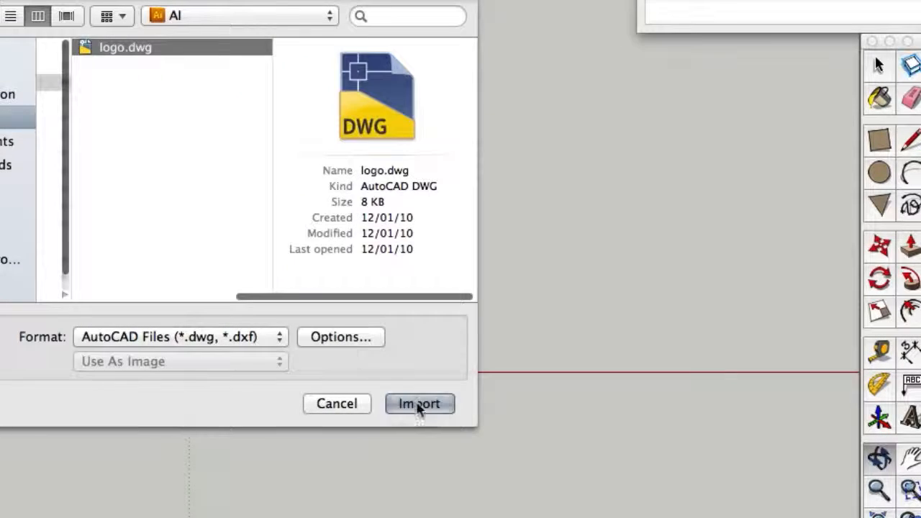
pyautogui.click(419, 404)
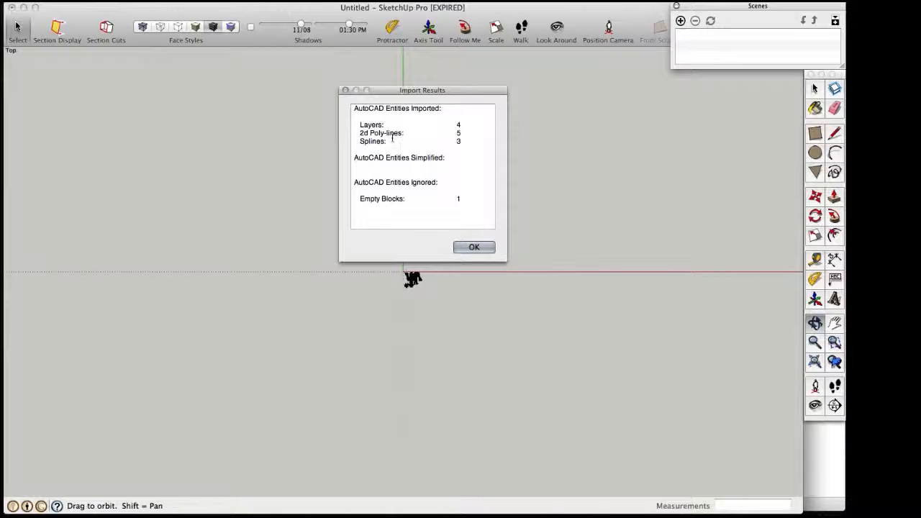
pyautogui.click(481, 249)
# Delete the small leftover letter shapes below the main logo outline, working in the Top view.
pyautogui.moveTo(425, 323); pyautogui.dragTo(408, 286)
pyautogui.scroll(10, 402, 274)
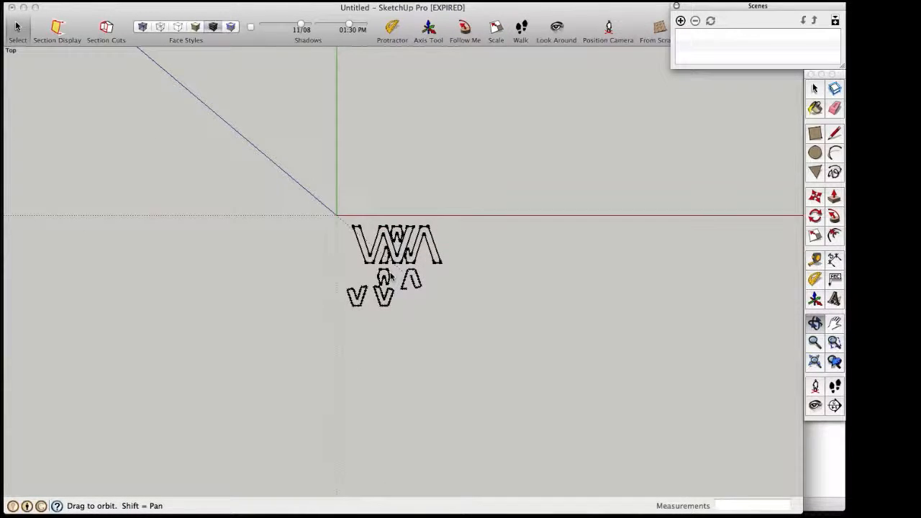
pyautogui.scroll(1, 391, 277)
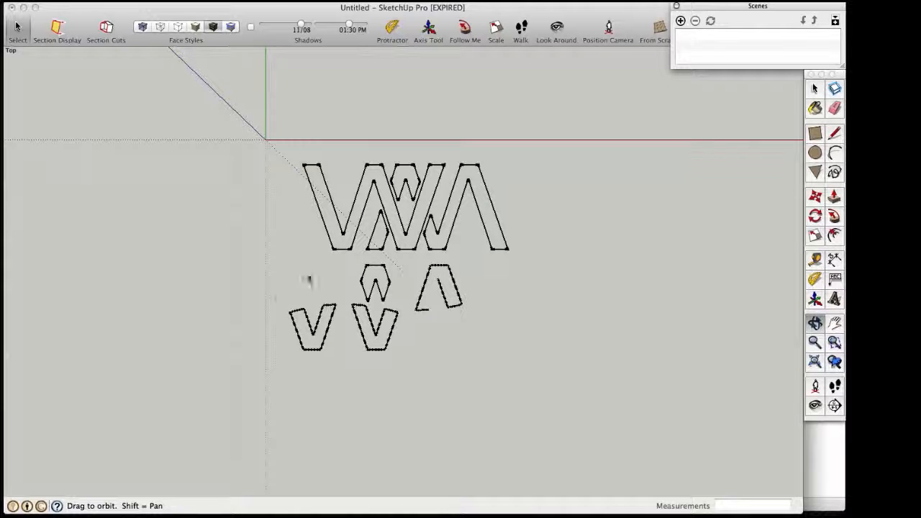
pyautogui.moveTo(255, 261); pyautogui.dragTo(480, 346, button='middle')
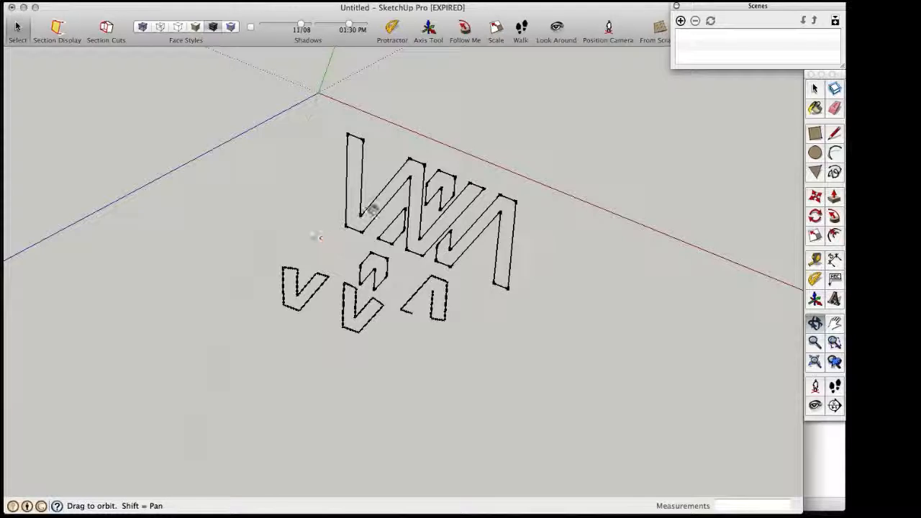
pyautogui.press('super+2')
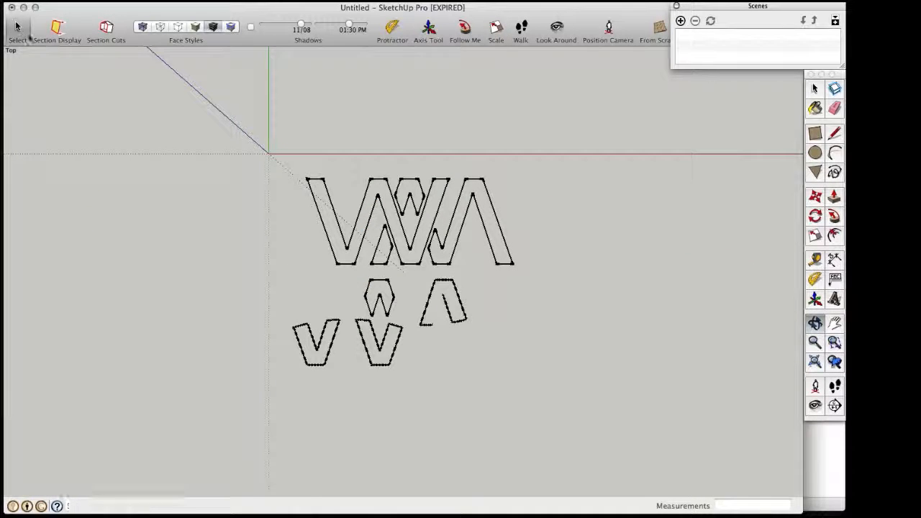
pyautogui.press('space')
pyautogui.moveTo(246, 283); pyautogui.dragTo(274, 305)
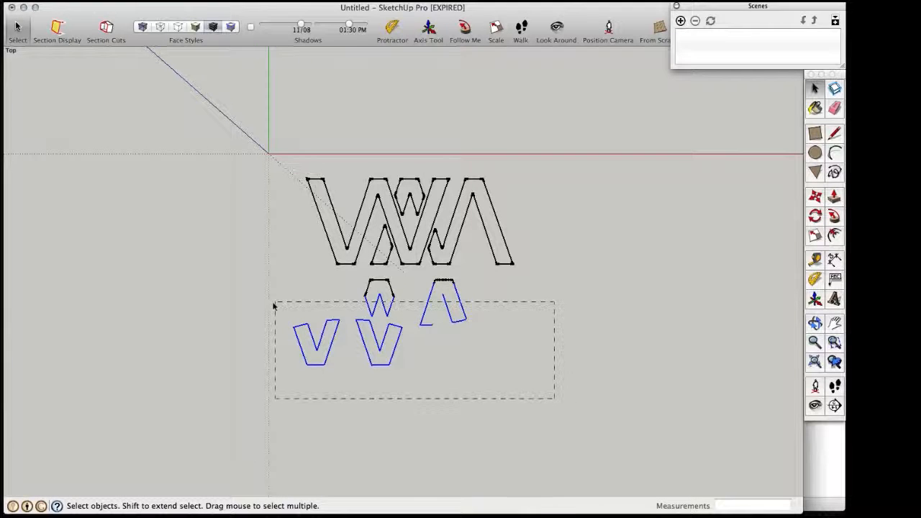
pyautogui.moveTo(234, 276); pyautogui.dragTo(232, 274)
pyautogui.press('Delete')
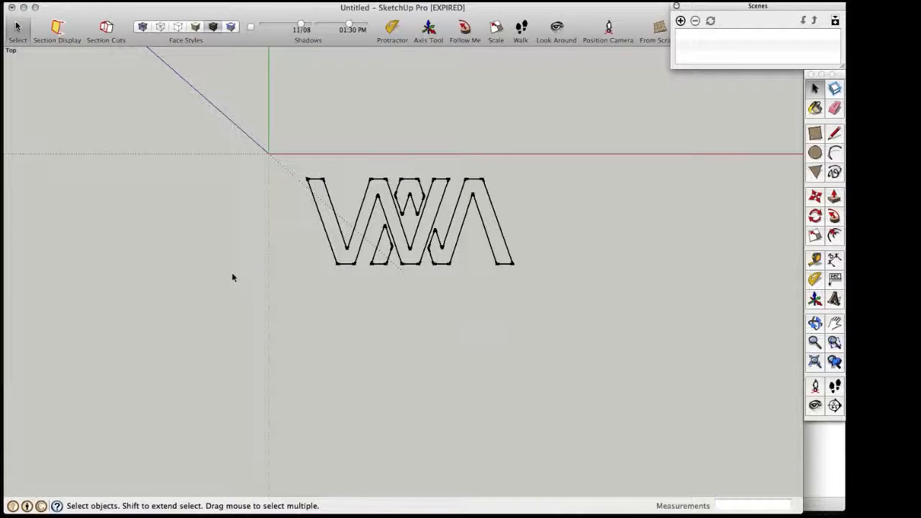
# Trace edges of the logo outlines with the Line tool so that every closed shape fills with a face.
pyautogui.scroll(2, 350, 249)
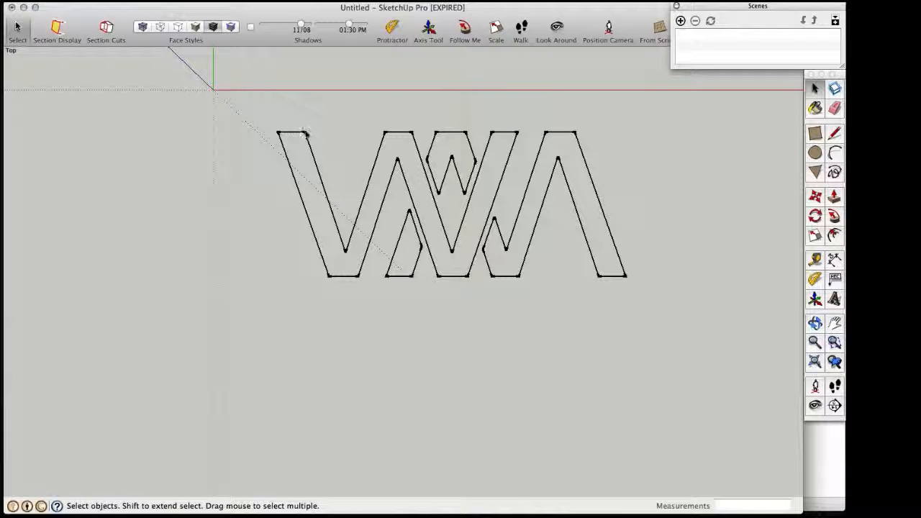
pyautogui.click(834, 134)
pyautogui.click(517, 132)
pyautogui.click(491, 133)
pyautogui.click(466, 133)
pyautogui.click(476, 161)
pyautogui.click(410, 211)
pyautogui.click(421, 247)
pyautogui.click(494, 218)
pyautogui.click(506, 248)
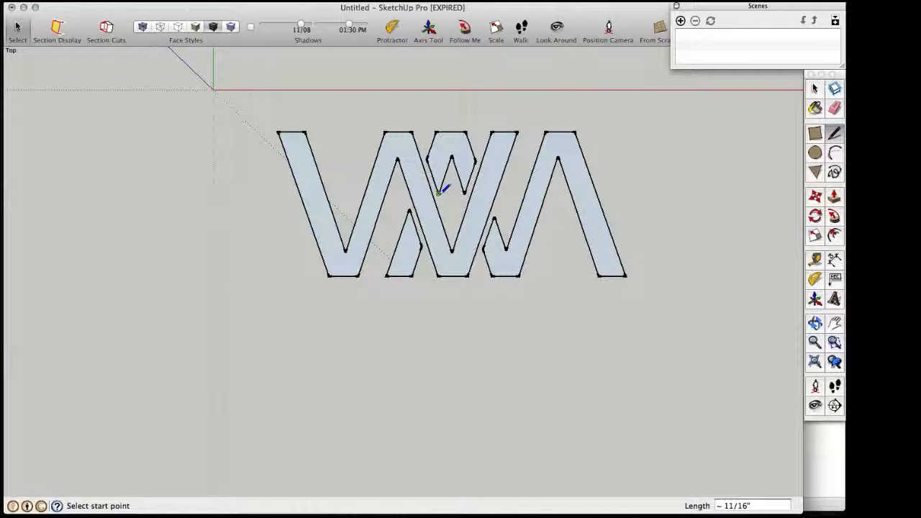
# Select all of the logo's faces and edges and move them about 4 1/4" to beyond the red axis.
pyautogui.press('space')
pyautogui.moveTo(506, 317); pyautogui.dragTo(654, 339)
pyautogui.press('m')
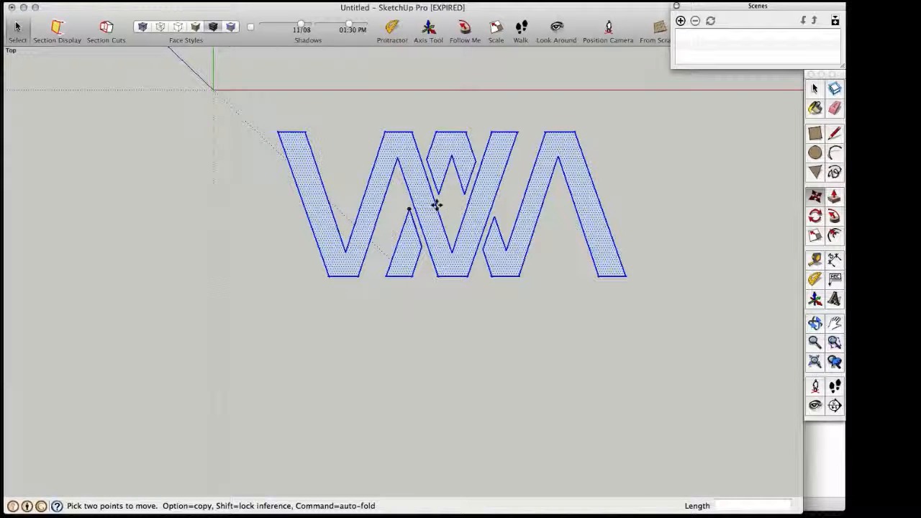
pyautogui.click(432, 217)
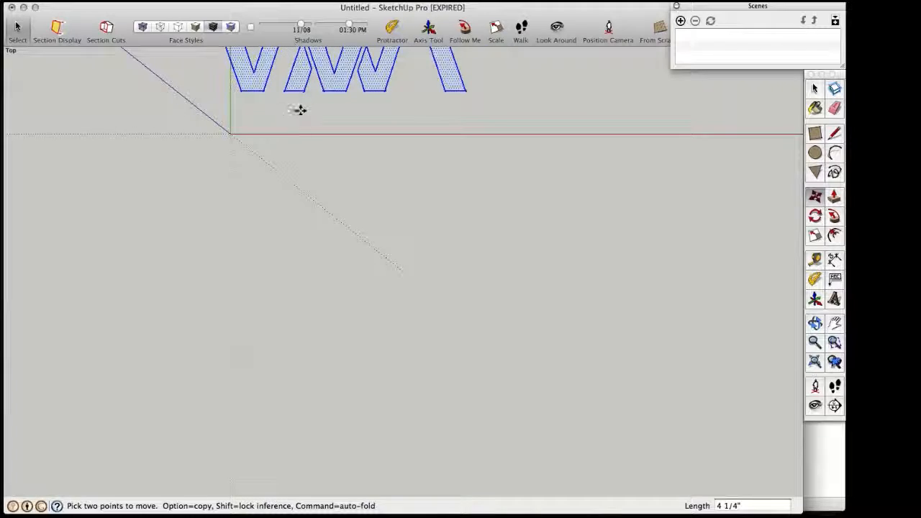
pyautogui.click(298, 110)
# Move the selected logo about 1 9/16" so it lies wholly between the positive red and green axes.
pyautogui.press('h')
pyautogui.moveTo(336, 76); pyautogui.dragTo(411, 242)
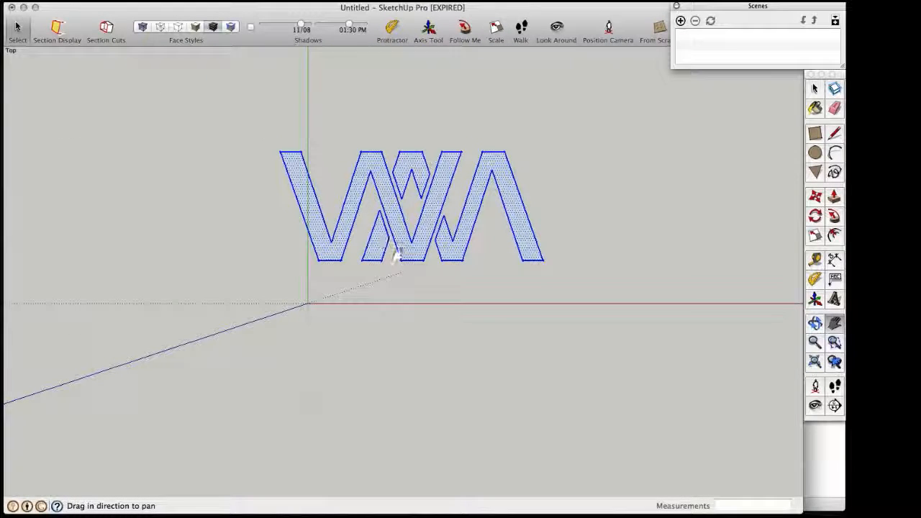
pyautogui.press('m')
pyautogui.click(396, 232)
pyautogui.click(451, 249)
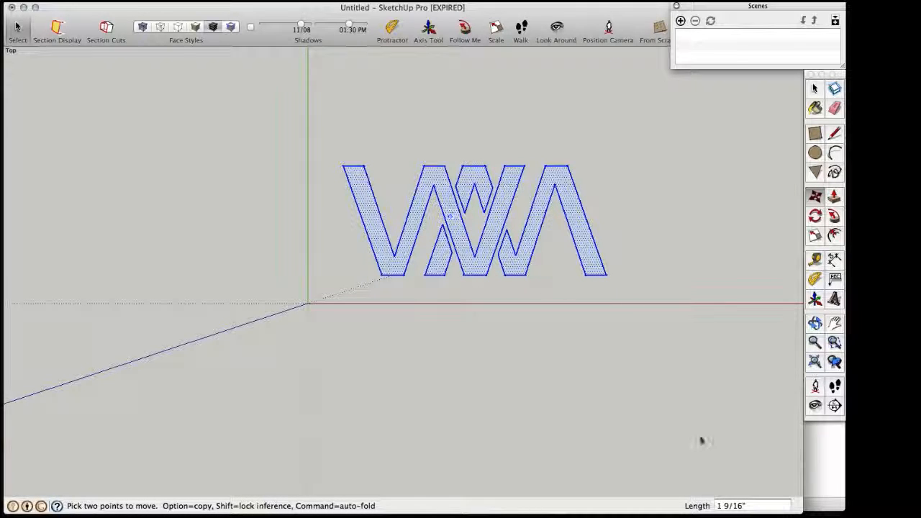
# Combine all of the selected logo faces and edges into one group.
pyautogui.press('l')
pyautogui.click(381, 275)
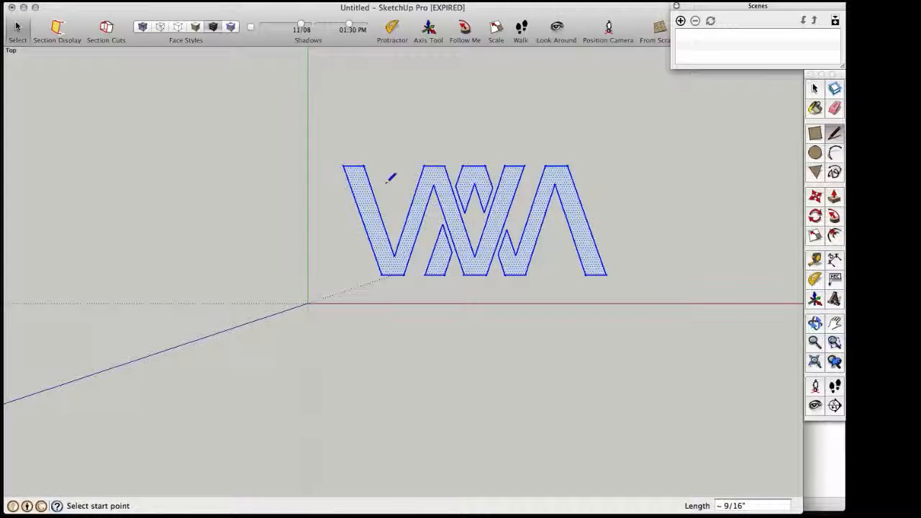
pyautogui.rightClick(459, 242)
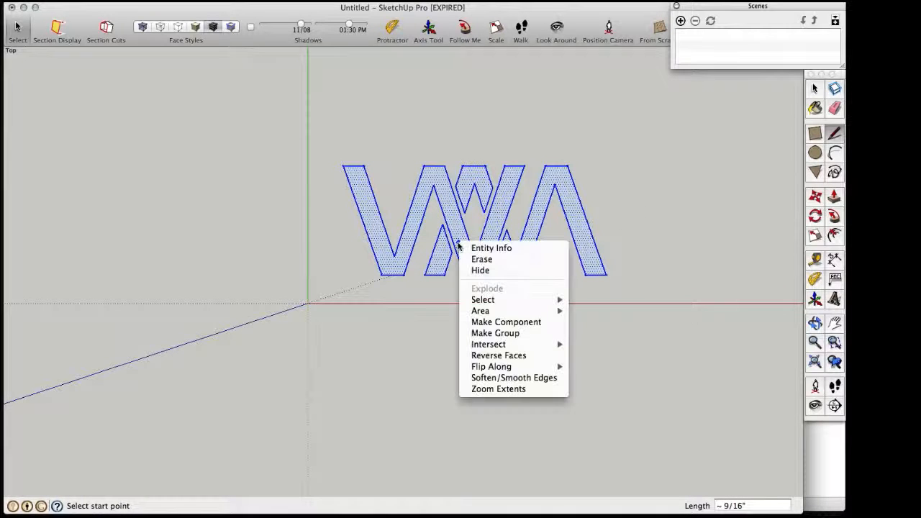
pyautogui.click(477, 333)
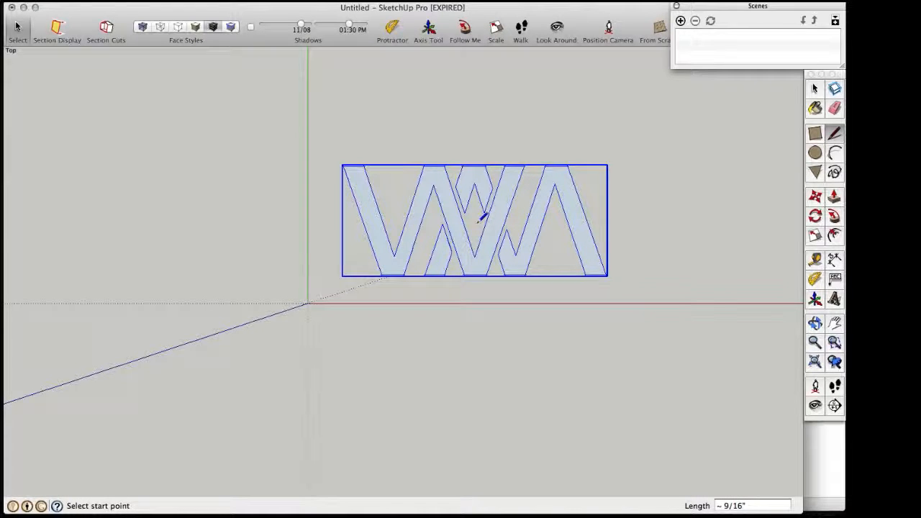
# Scale the logo group up uniformly by a factor of about 2.50 about its corner nearest the origin.
pyautogui.click(814, 238)
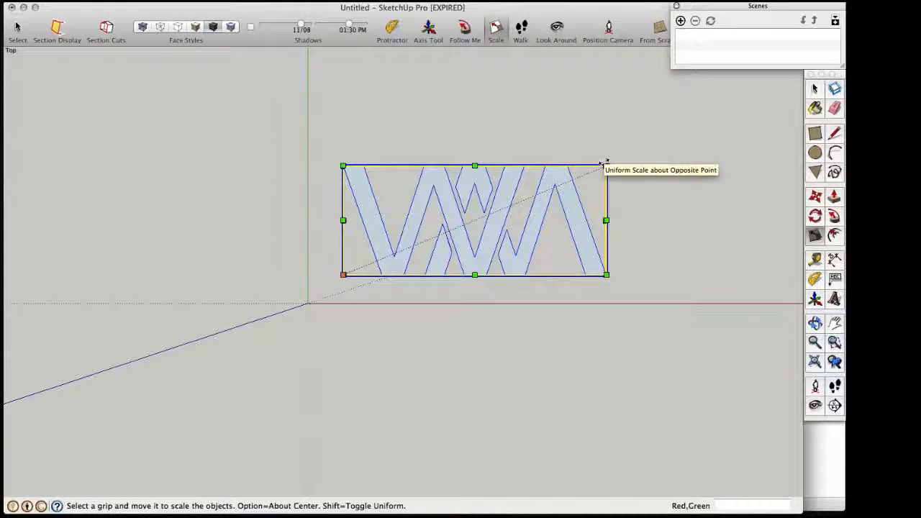
pyautogui.scroll(-4, 606, 164)
pyautogui.scroll(-3, 606, 163)
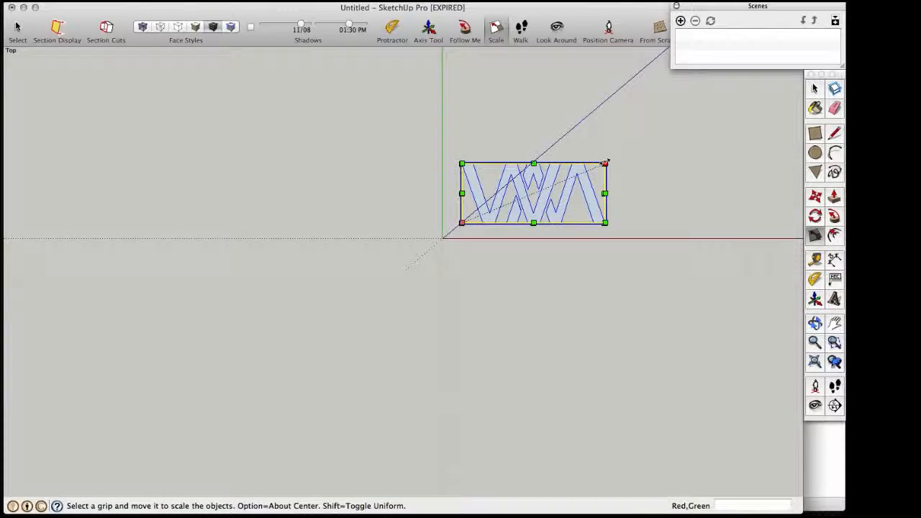
pyautogui.moveTo(606, 163); pyautogui.dragTo(772, 101)
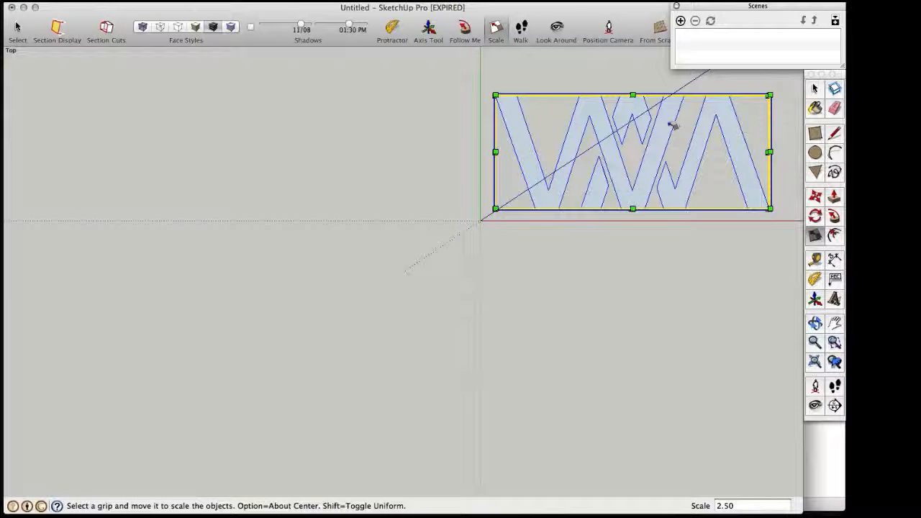
# Enlarge the logo group again, uniformly by a factor of about 1.66, keeping its corner nearest the origin fixed.
pyautogui.press('h')
pyautogui.moveTo(664, 120); pyautogui.dragTo(430, 223)
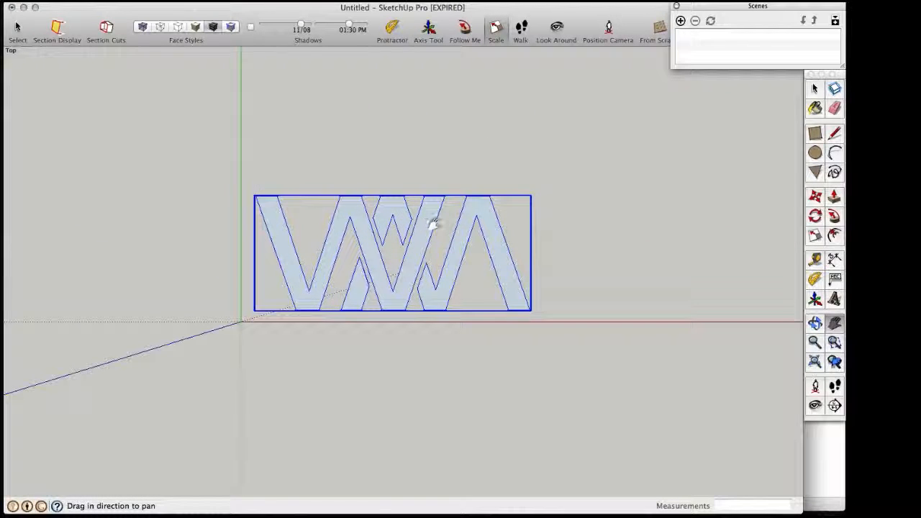
pyautogui.press('s')
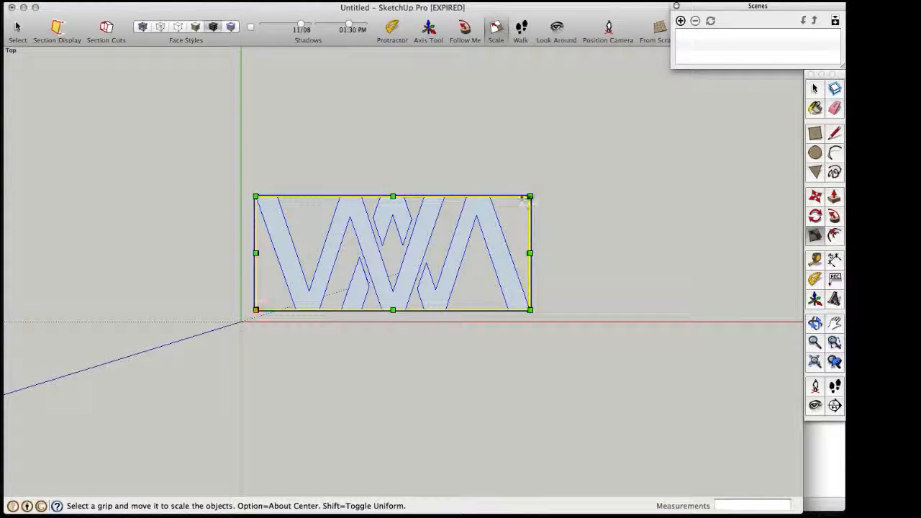
pyautogui.moveTo(534, 192); pyautogui.dragTo(727, 152)
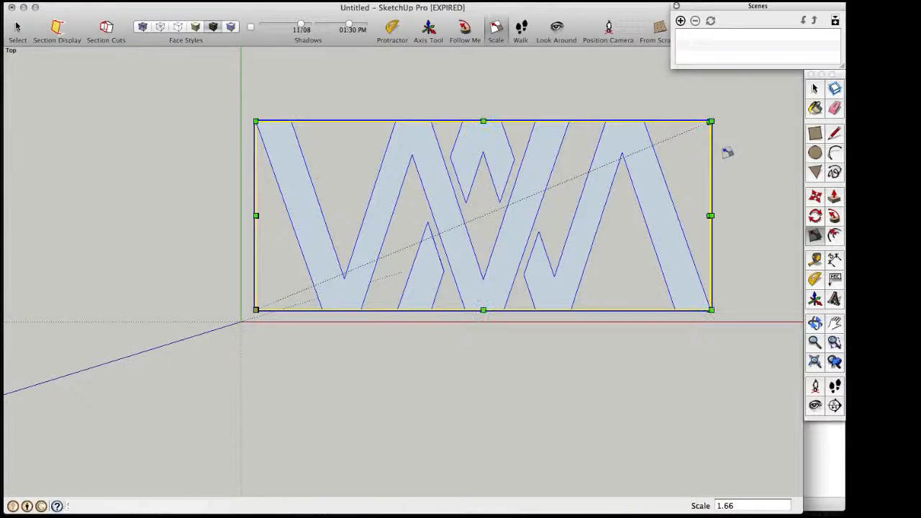
# Open the logo group for editing and paint the large W face with the dark navy material from Colors In Model.
pyautogui.press('l')
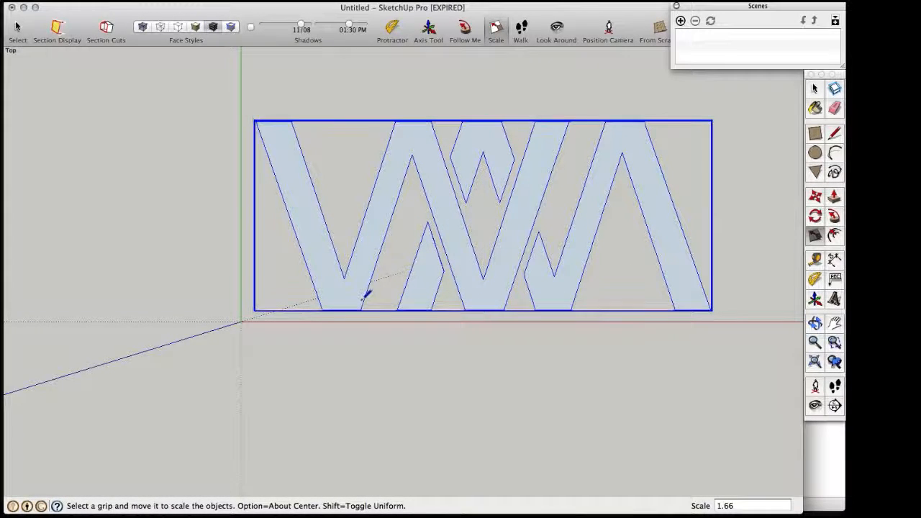
pyautogui.press('space')
pyautogui.doubleClick(351, 306)
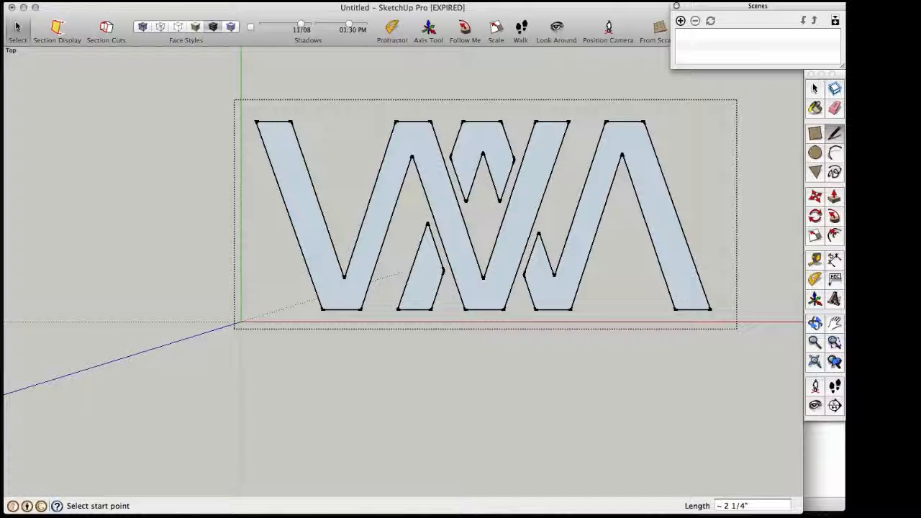
pyautogui.click(295, 5)
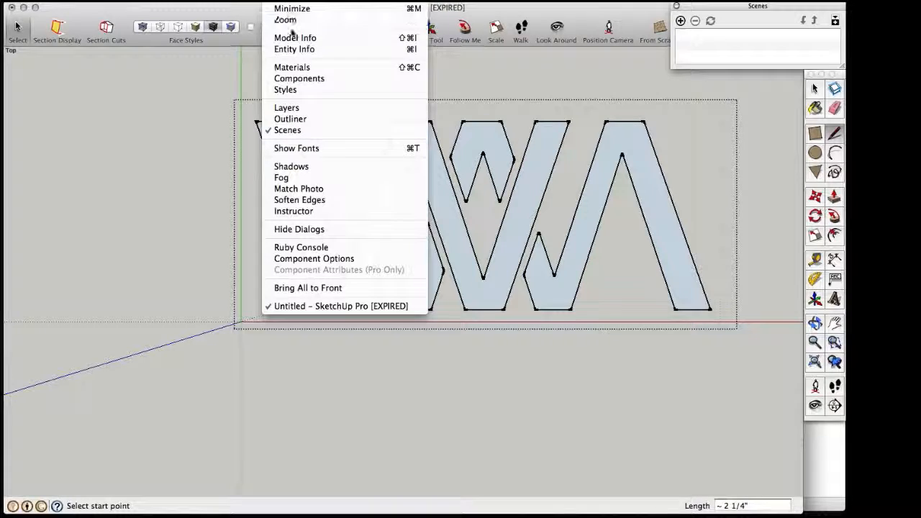
pyautogui.click(299, 69)
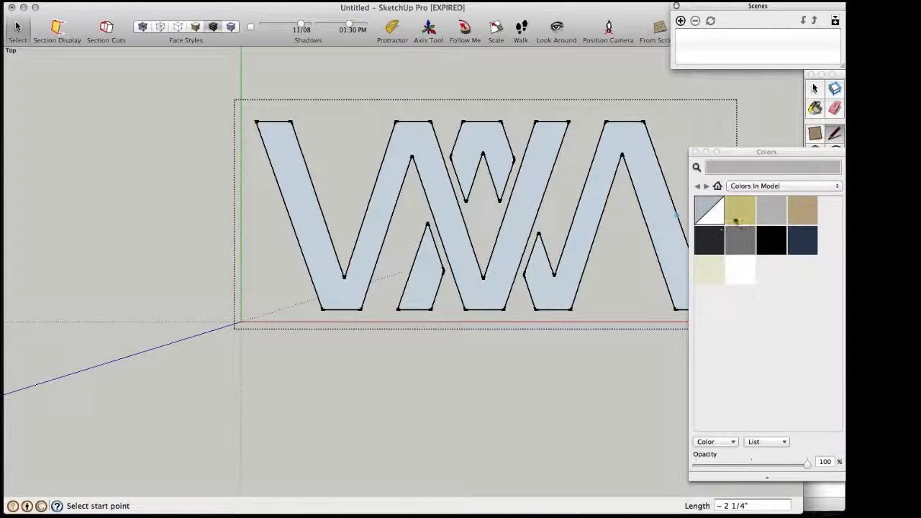
pyautogui.click(764, 187)
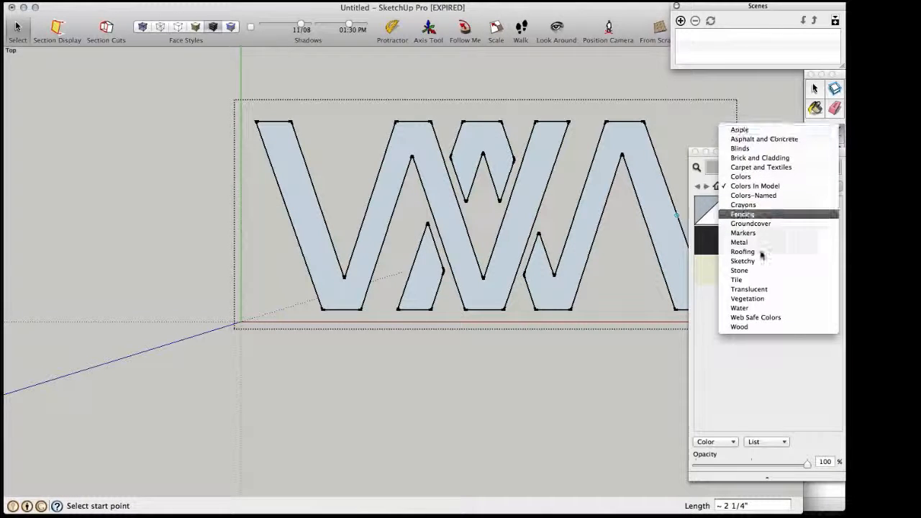
pyautogui.click(757, 391)
pyautogui.click(792, 252)
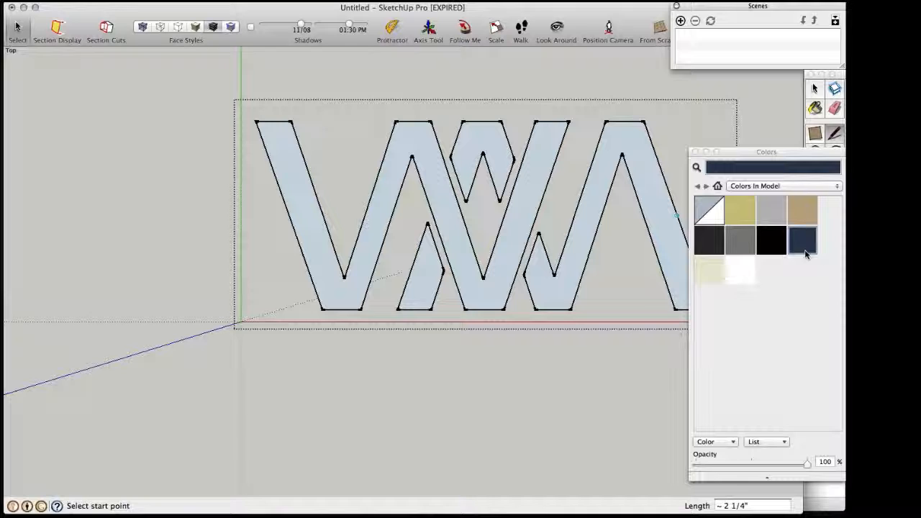
pyautogui.click(318, 235)
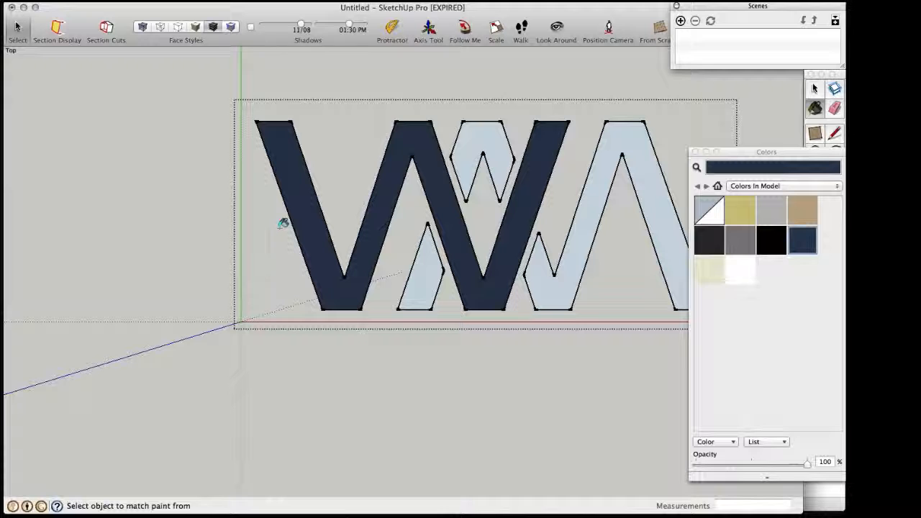
pyautogui.hotkey('ctrl', 'Up')
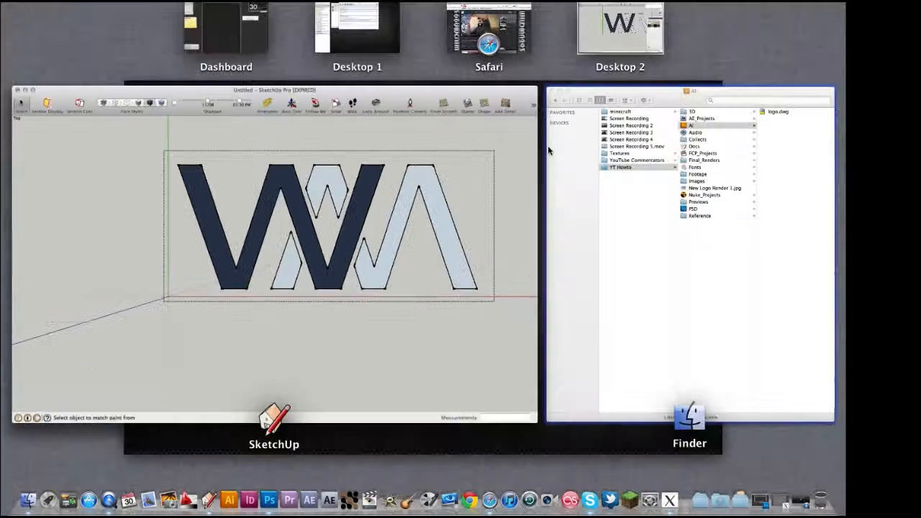
pyautogui.click(480, 166)
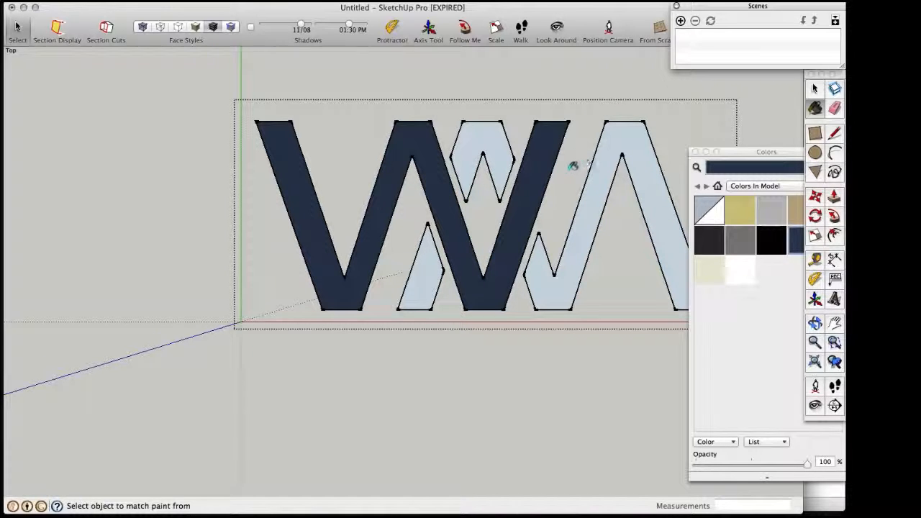
pyautogui.press('space')
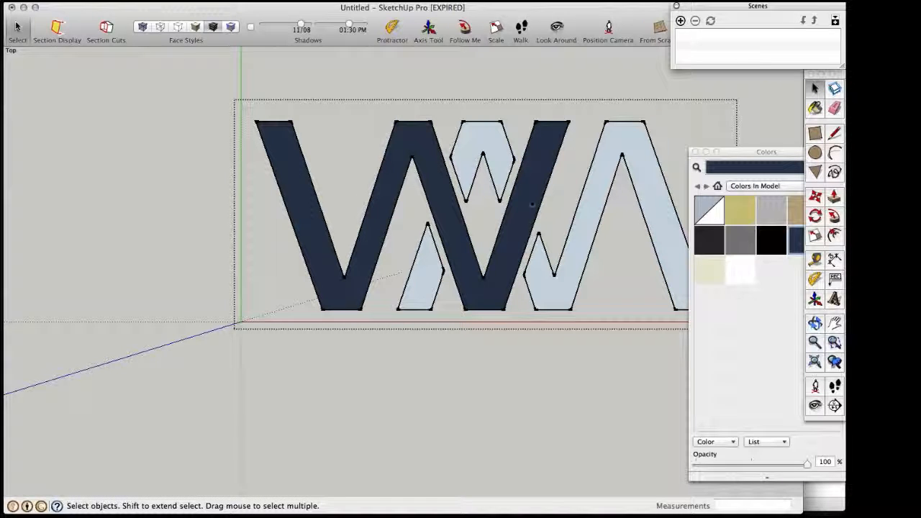
# Extrude the navy W face with Push/Pull to a thickness of 6".
pyautogui.press('h')
pyautogui.moveTo(478, 229); pyautogui.dragTo(376, 238)
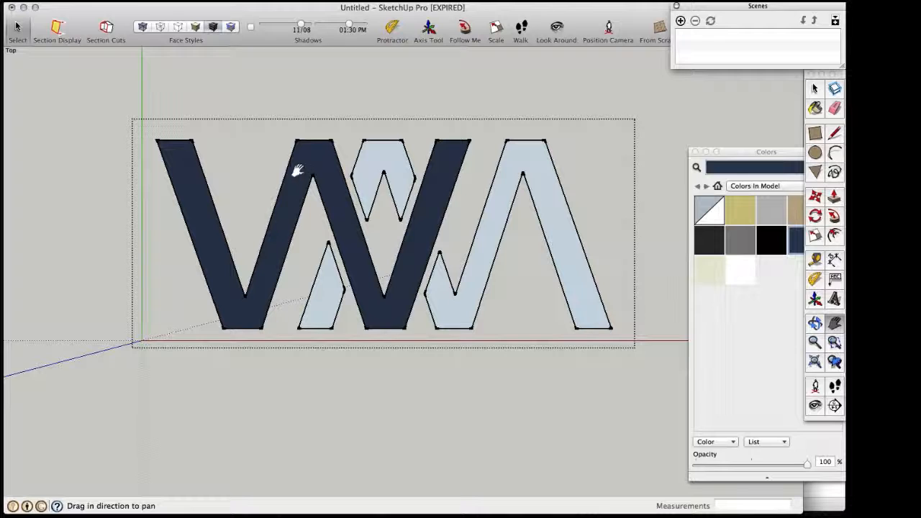
pyautogui.press('p')
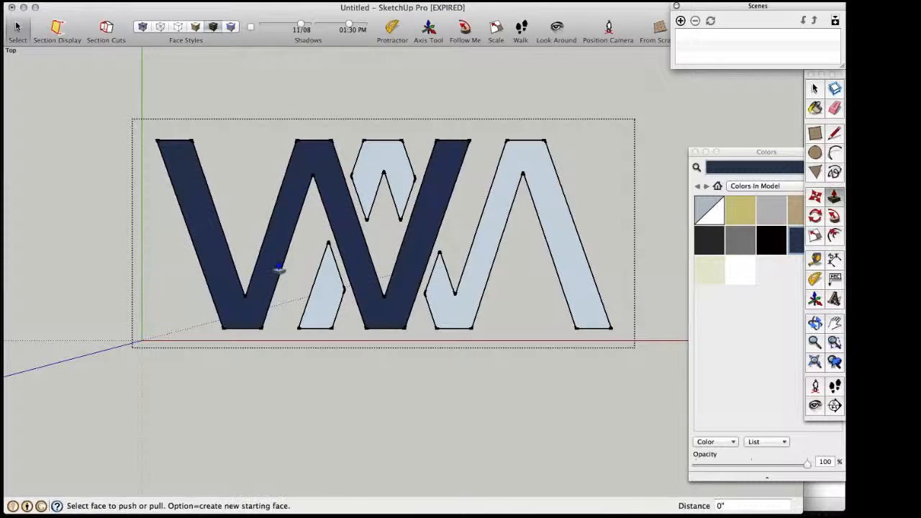
pyautogui.moveTo(271, 269)
pyautogui.mouseDown()
pyautogui.moveTo(251, 252)
pyautogui.moveTo(258, 257)
pyautogui.mouseUp()
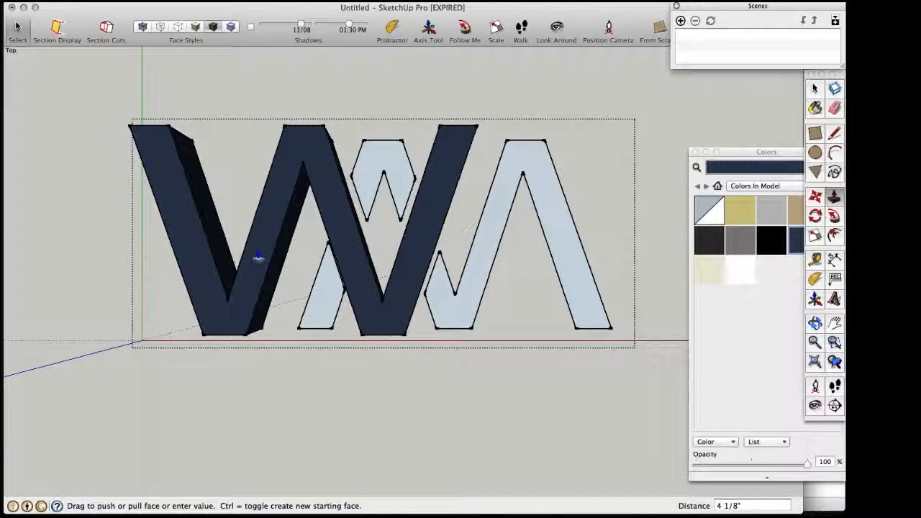
pyautogui.write('6')
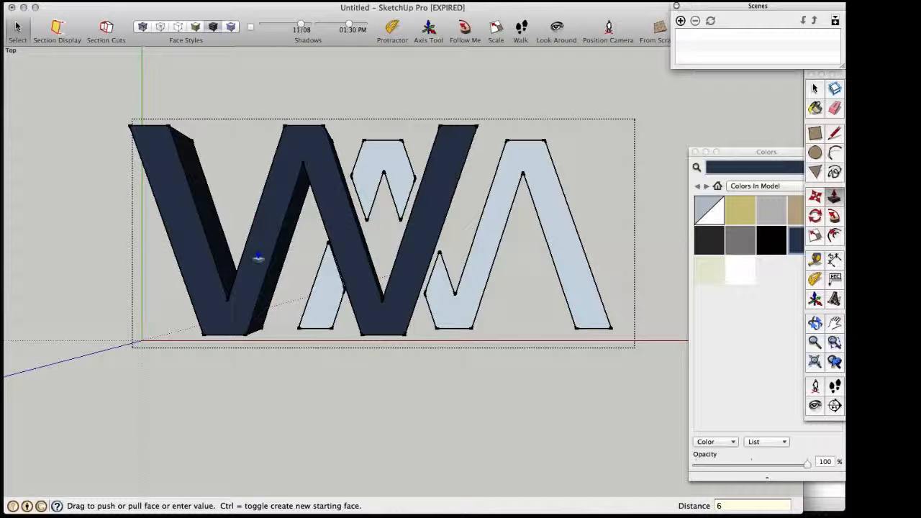
pyautogui.press('Return')
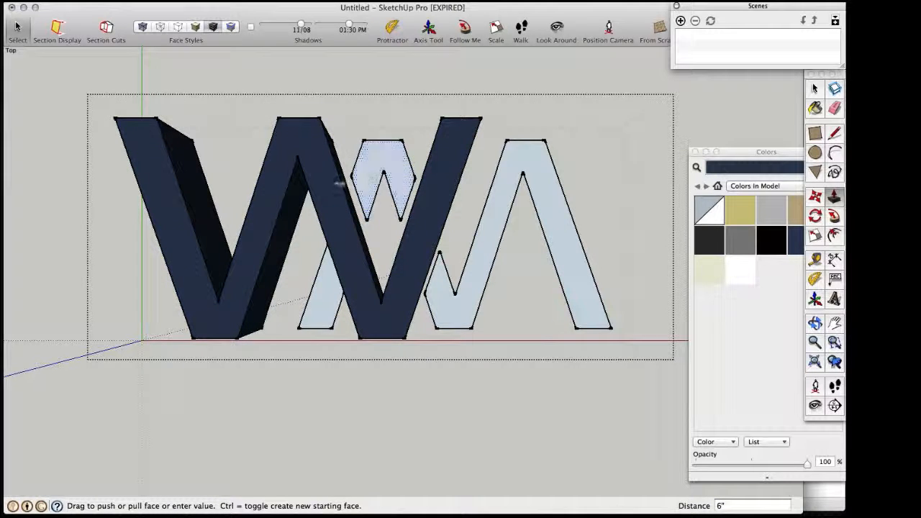
# Extrude the three remaining unpainted logo faces by the same 6" as the W.
pyautogui.doubleClick(365, 176)
pyautogui.click(314, 321)
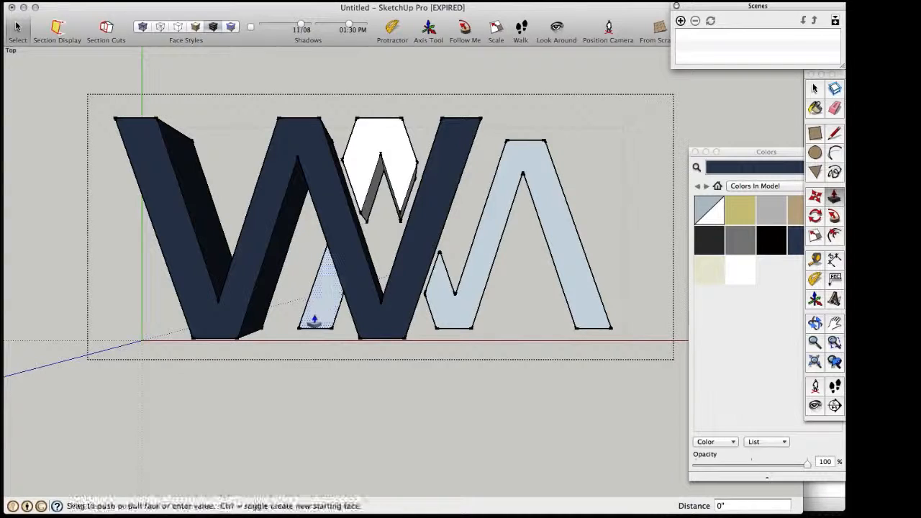
pyautogui.click(314, 321)
pyautogui.click(438, 313)
pyautogui.click(438, 313)
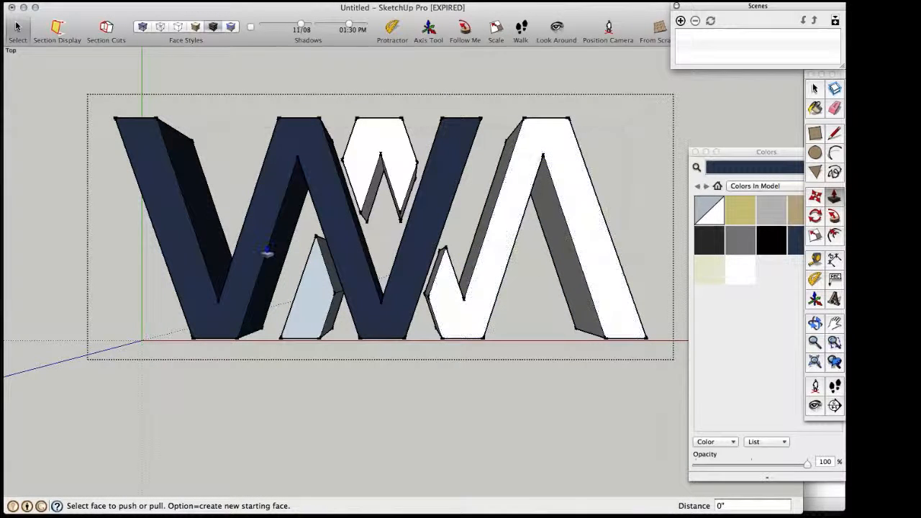
pyautogui.press('h')
pyautogui.moveTo(352, 245); pyautogui.dragTo(380, 277)
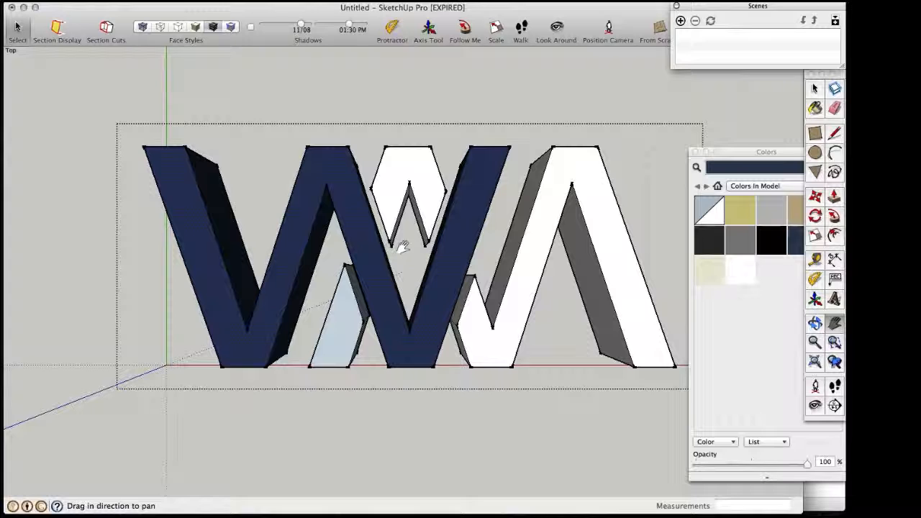
pyautogui.press('space')
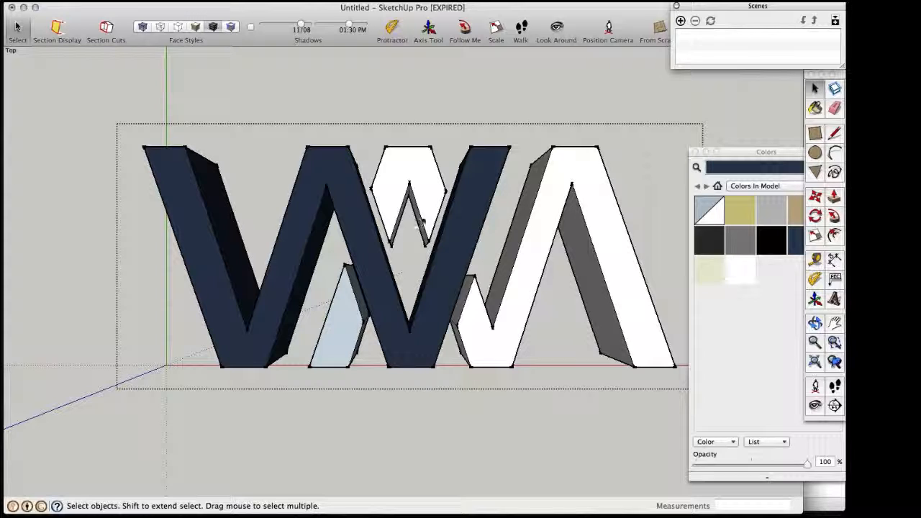
pyautogui.keyDown('shift'); pyautogui.moveTo(409, 239); pyautogui.dragTo(406, 252, button='middle'); pyautogui.keyUp('shift')
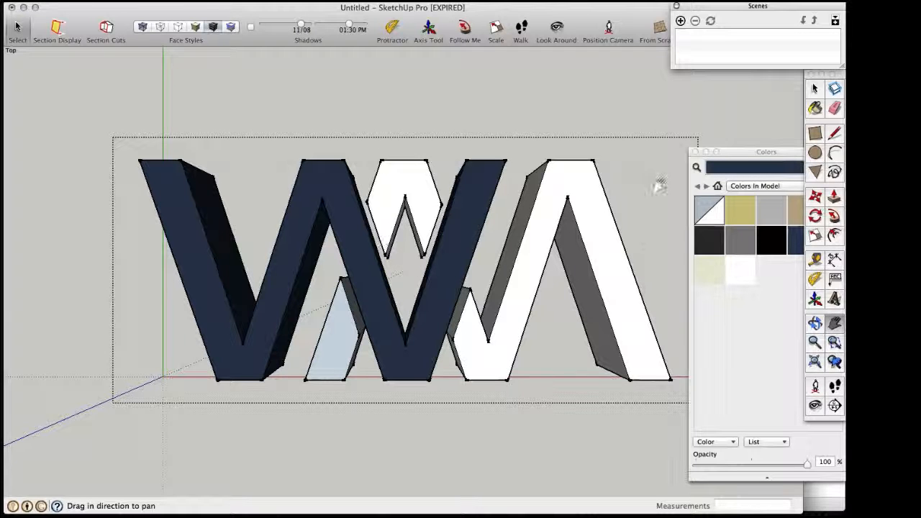
pyautogui.moveTo(444, 274); pyautogui.dragTo(423, 275)
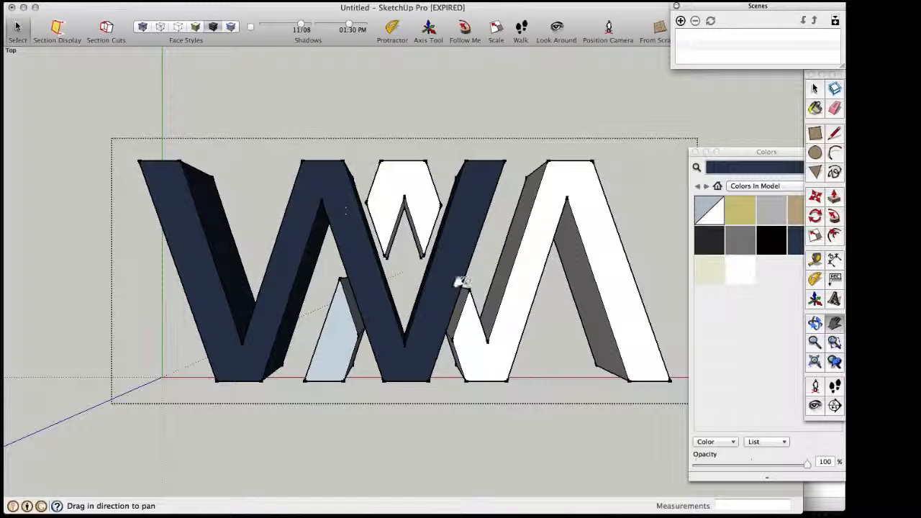
# Close the Colors window, frame the whole extruded logo in view, and save that view as a new scene.
pyautogui.click(694, 153)
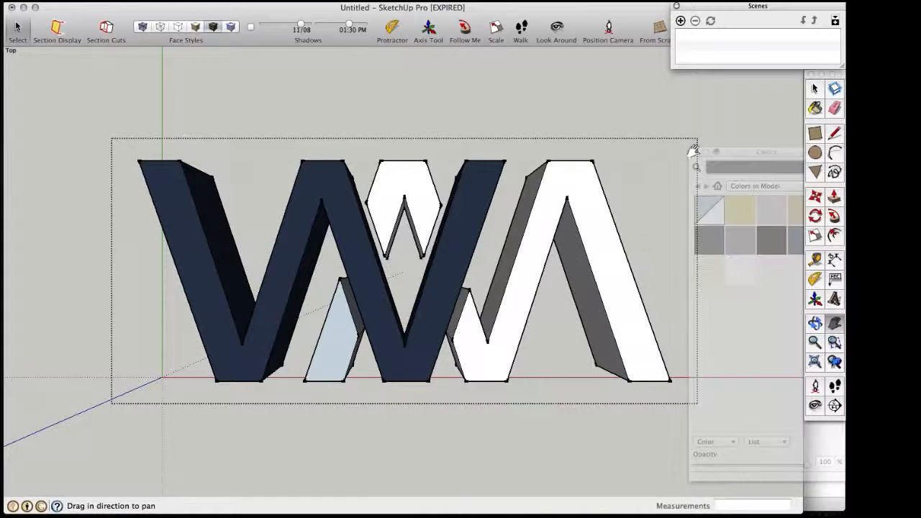
pyautogui.scroll(1, 695, 119)
pyautogui.moveTo(360, 298); pyautogui.dragTo(362, 264)
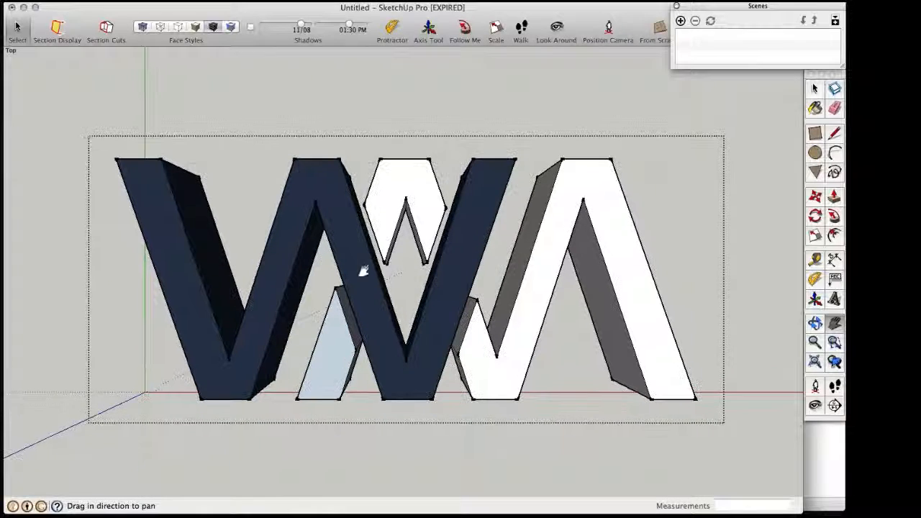
pyautogui.click(206, 1)
pyautogui.moveTo(162, 1)
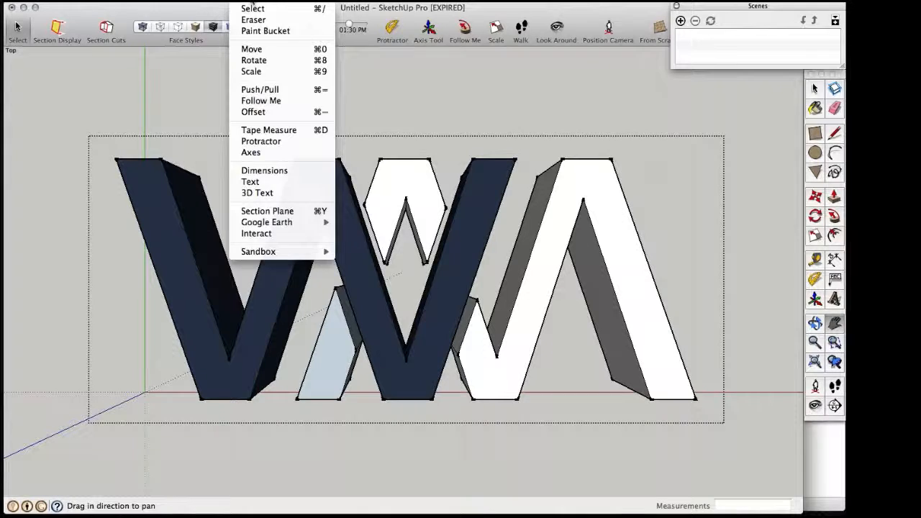
pyautogui.moveTo(282, 2)
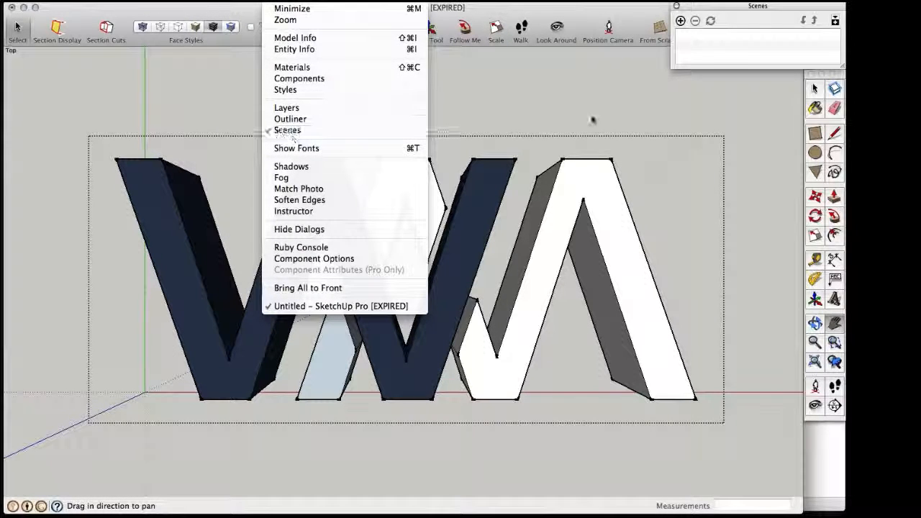
pyautogui.click(768, 40)
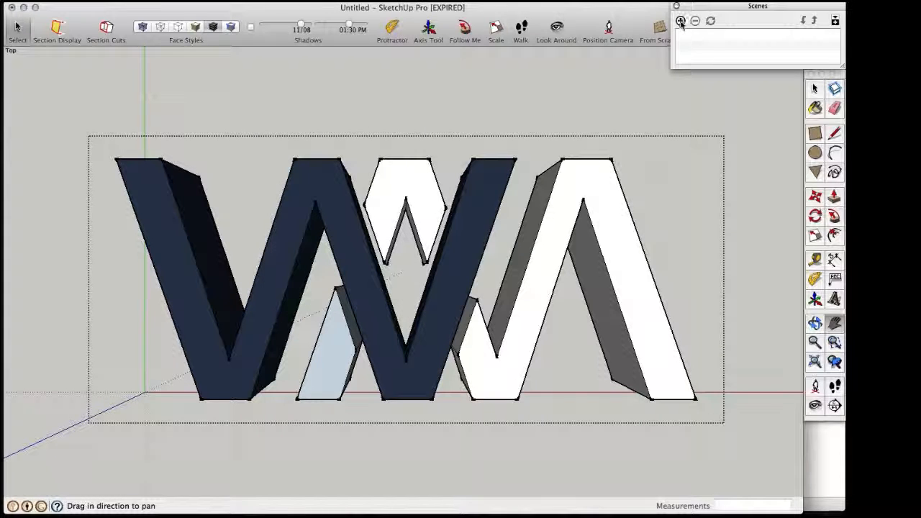
pyautogui.click(681, 22)
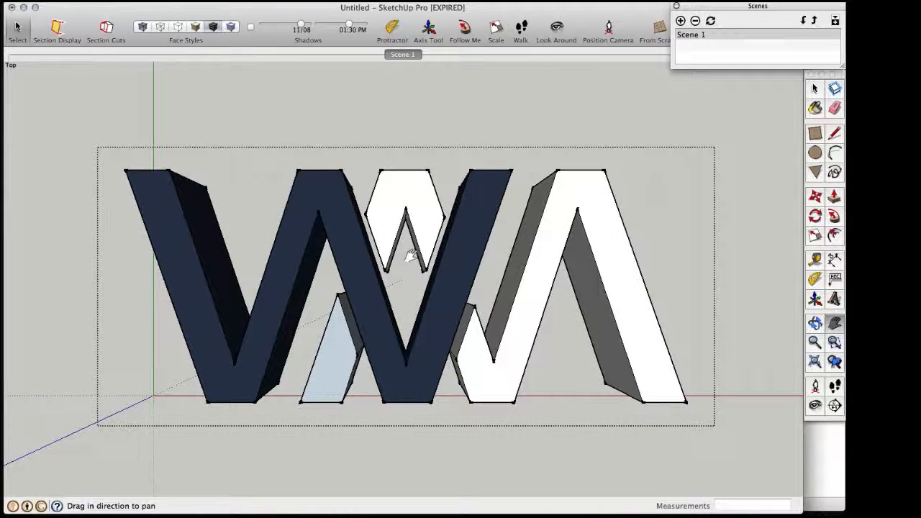
# Save a view of the logo's lower part as a second scene, switch between both scenes, and return to Scene 1.
pyautogui.moveTo(438, 345); pyautogui.dragTo(170, 326)
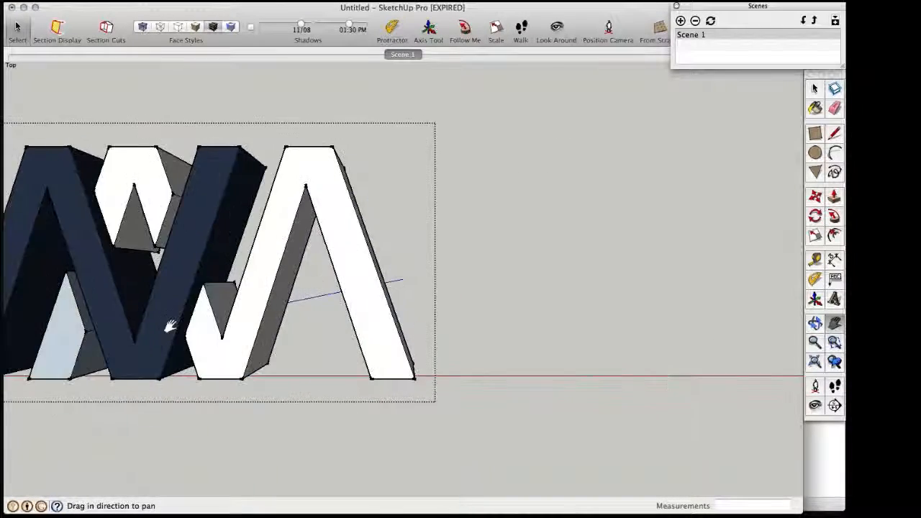
pyautogui.moveTo(181, 294); pyautogui.dragTo(656, 95)
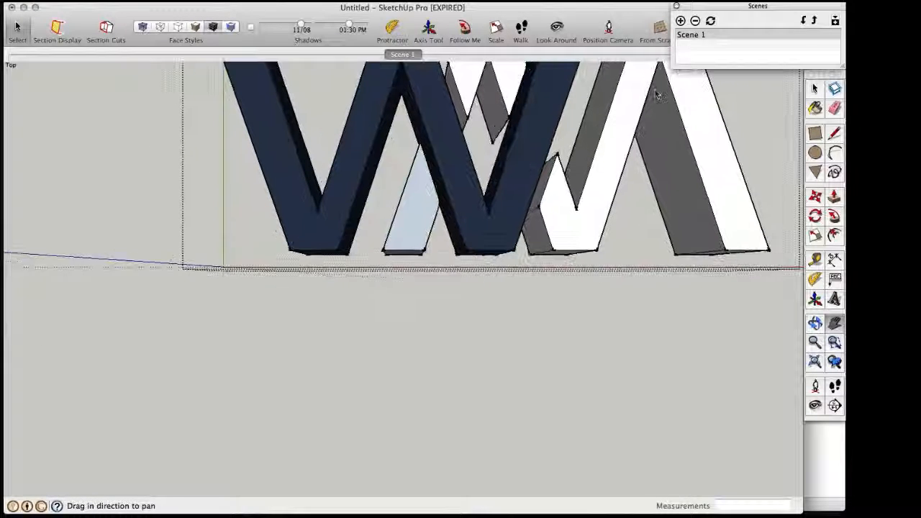
pyautogui.click(682, 20)
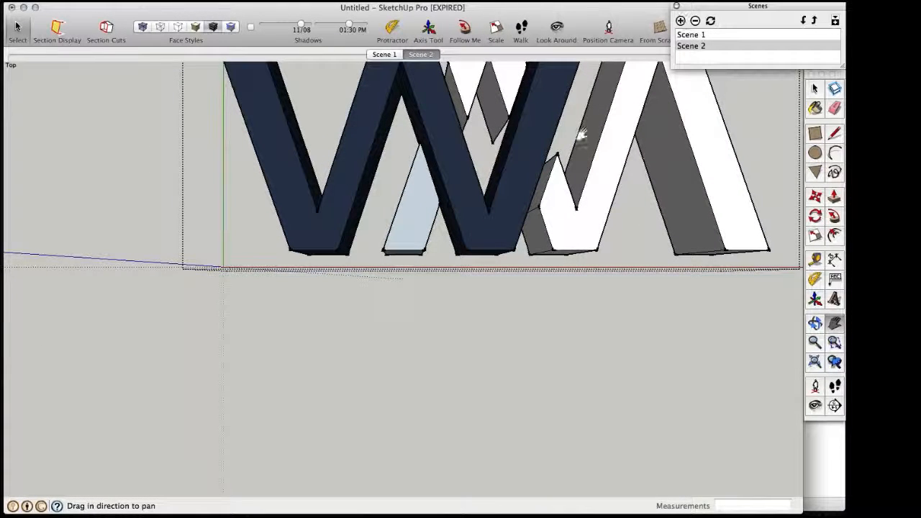
pyautogui.click(384, 54)
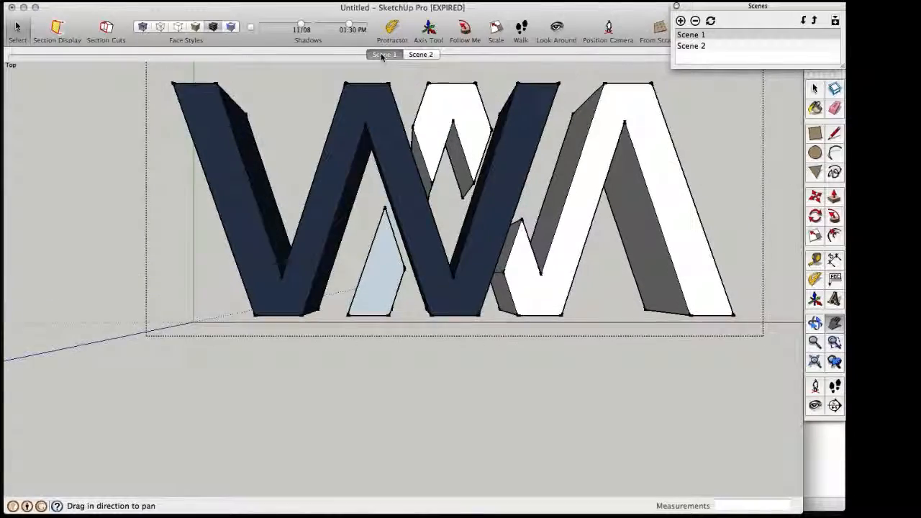
pyautogui.click(424, 55)
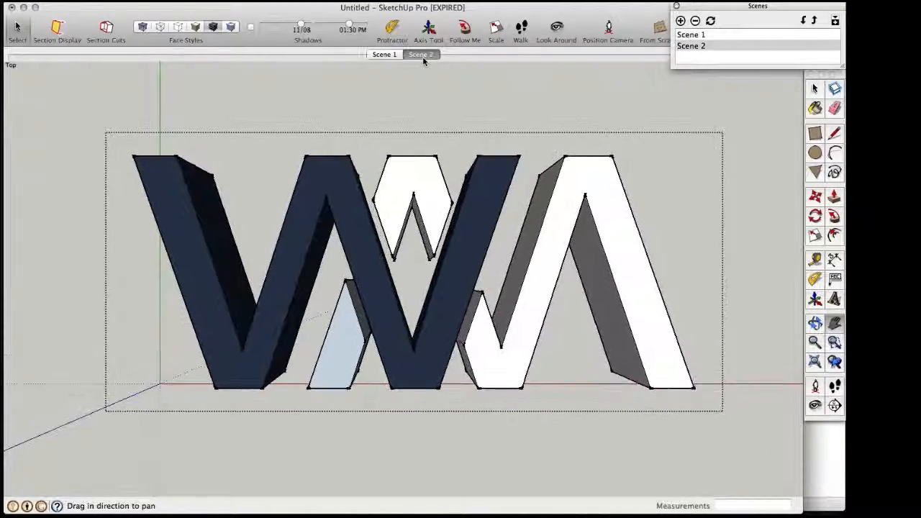
pyautogui.click(384, 55)
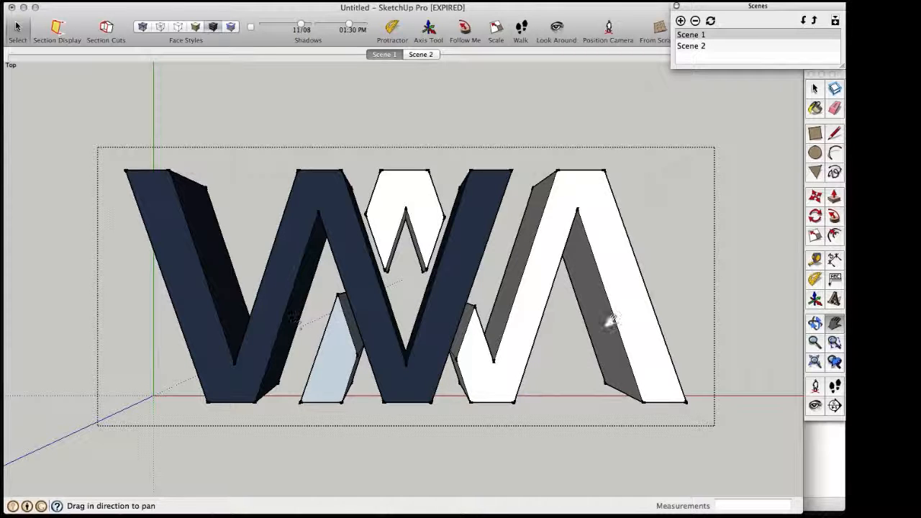
# Offset the outlines of the navy W face and the small white face between its upper arms inward by 1/4".
pyautogui.click(833, 236)
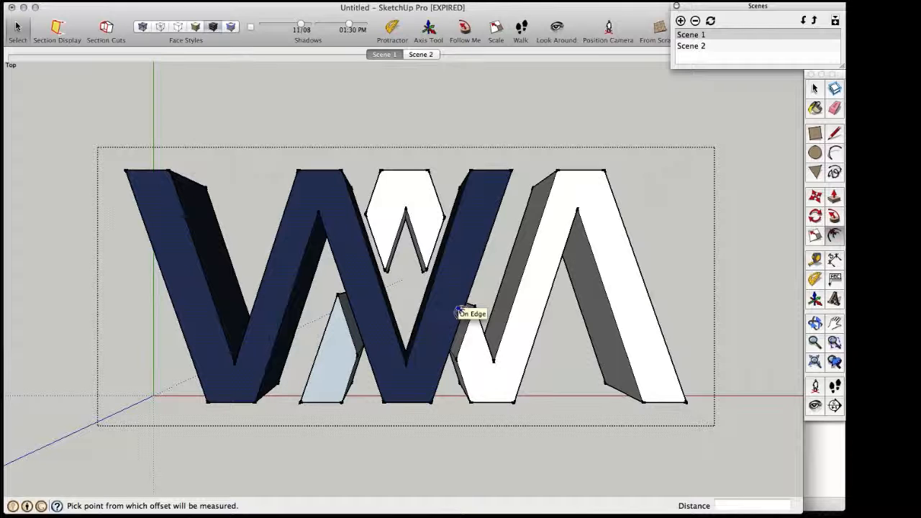
pyautogui.click(459, 312)
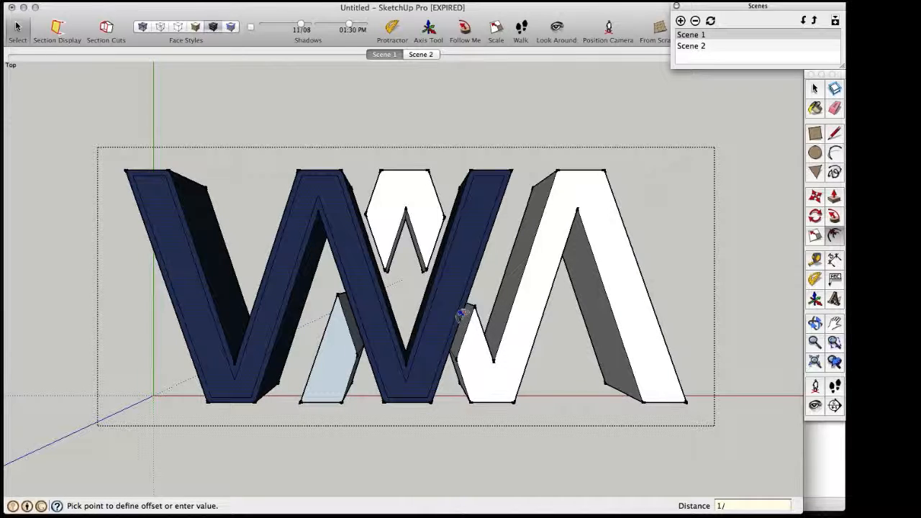
pyautogui.click(460, 315)
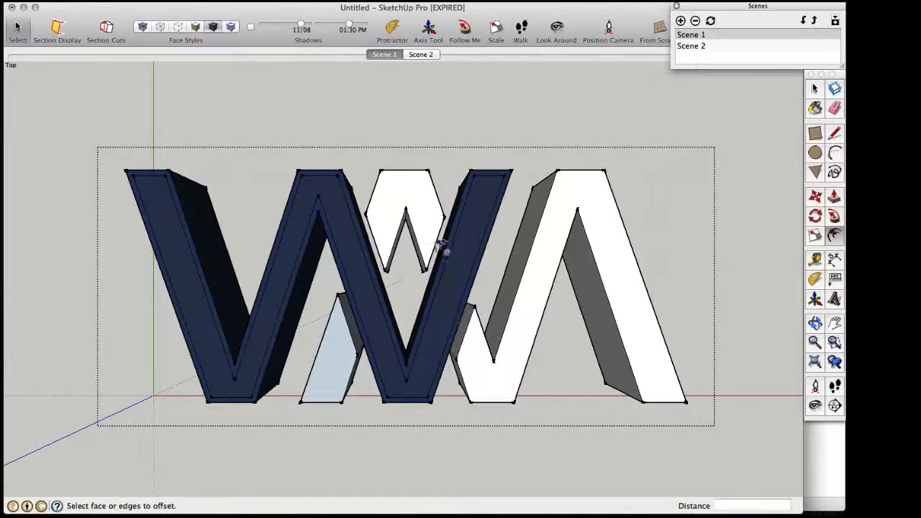
pyautogui.click(421, 214)
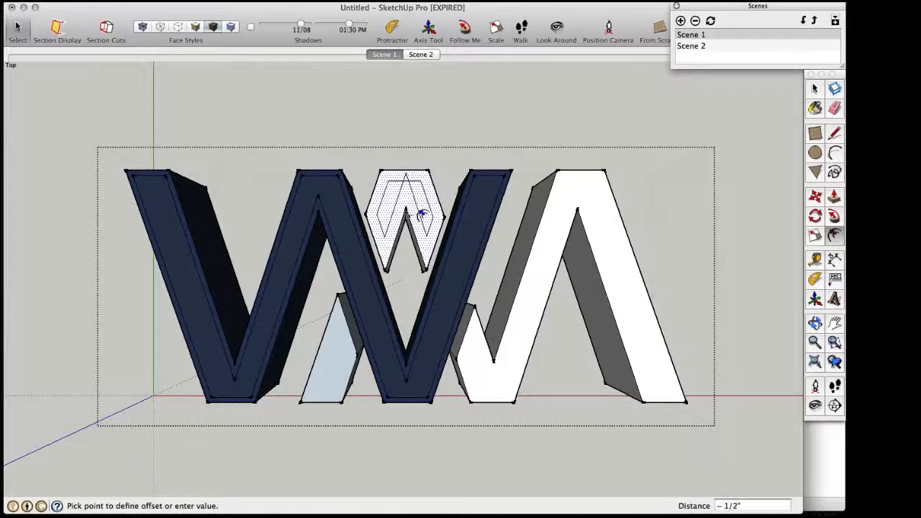
pyautogui.write('1/4')
pyautogui.press('Return')
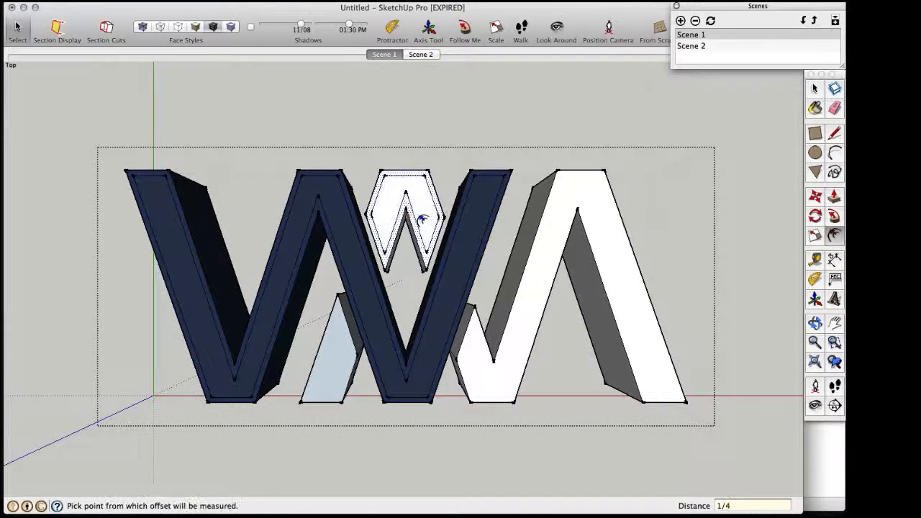
# Offset the outlines of the small light-blue face and the large white face inward by 1/4".
pyautogui.click(344, 379)
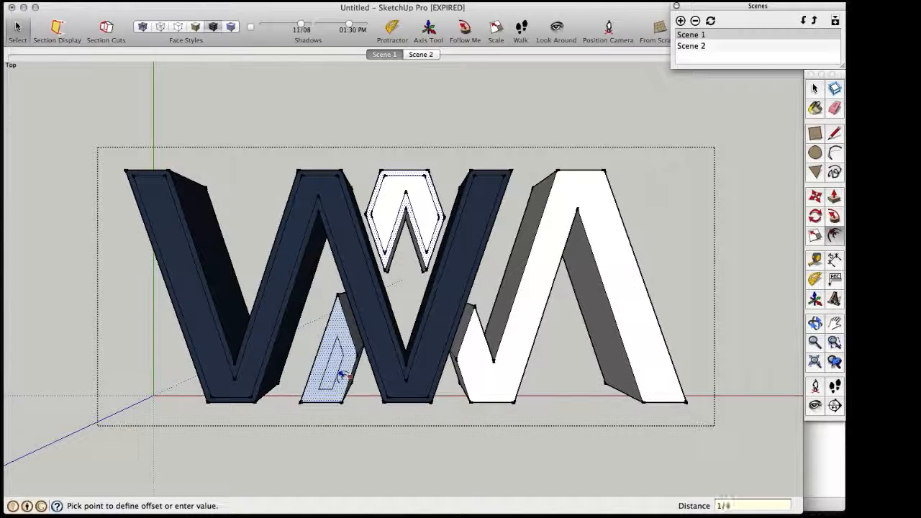
pyautogui.press('Return')
pyautogui.click(534, 325)
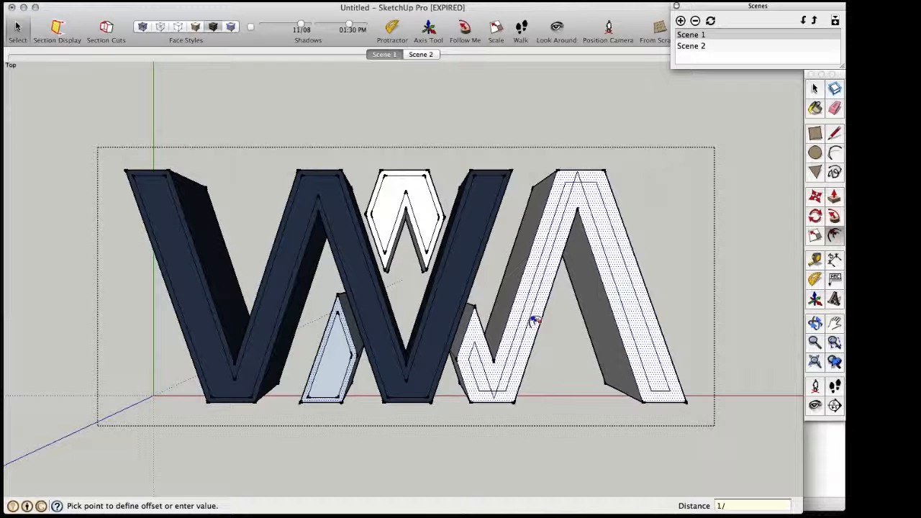
pyautogui.write('1/4')
pyautogui.press('Return')
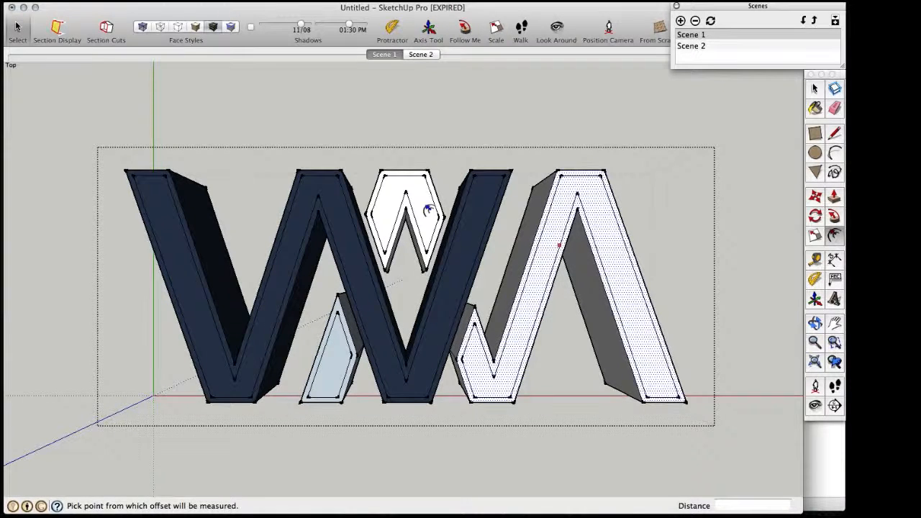
# Move the inner face of the navy W outward by 1/4" to give the letter a bevelled edge.
pyautogui.press('space')
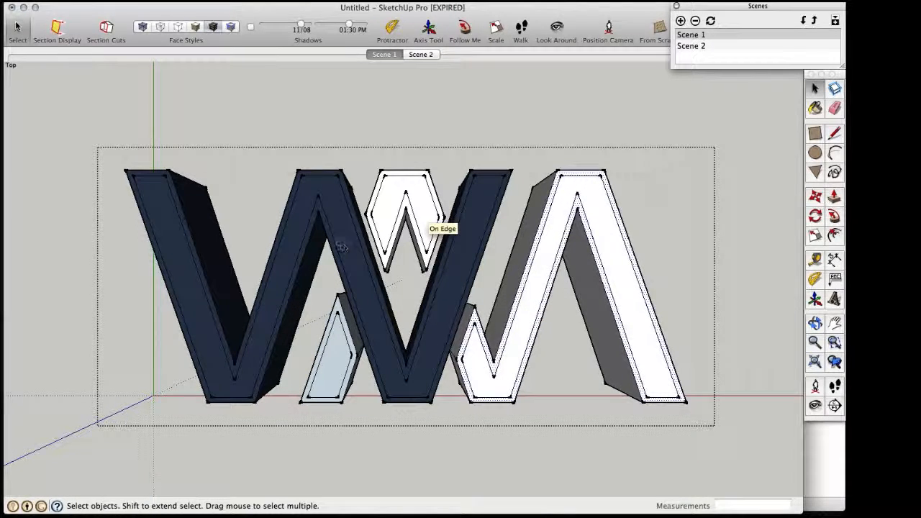
pyautogui.press('m')
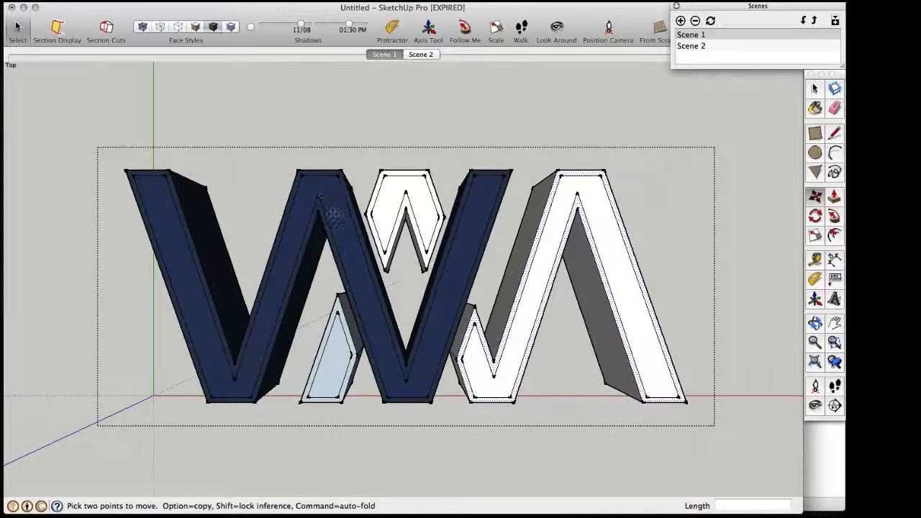
pyautogui.click(243, 375)
pyautogui.click(245, 379)
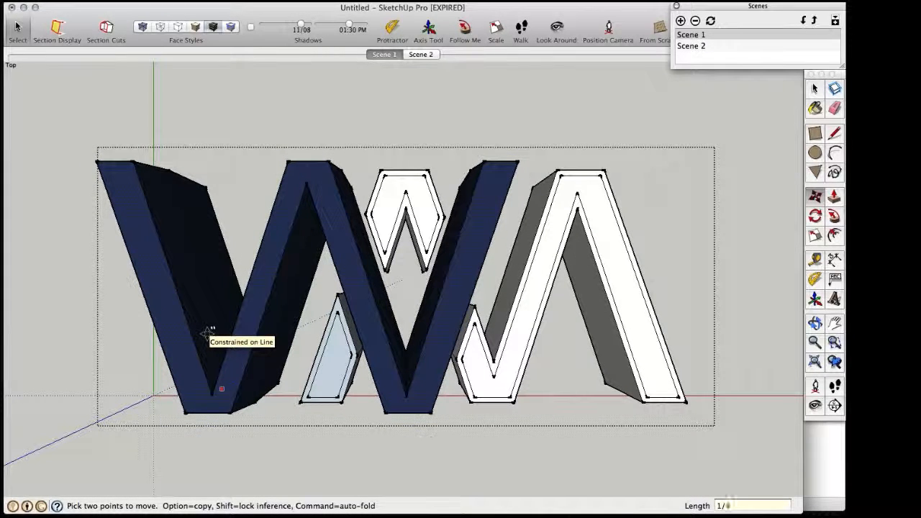
pyautogui.write('4')
pyautogui.press('Return')
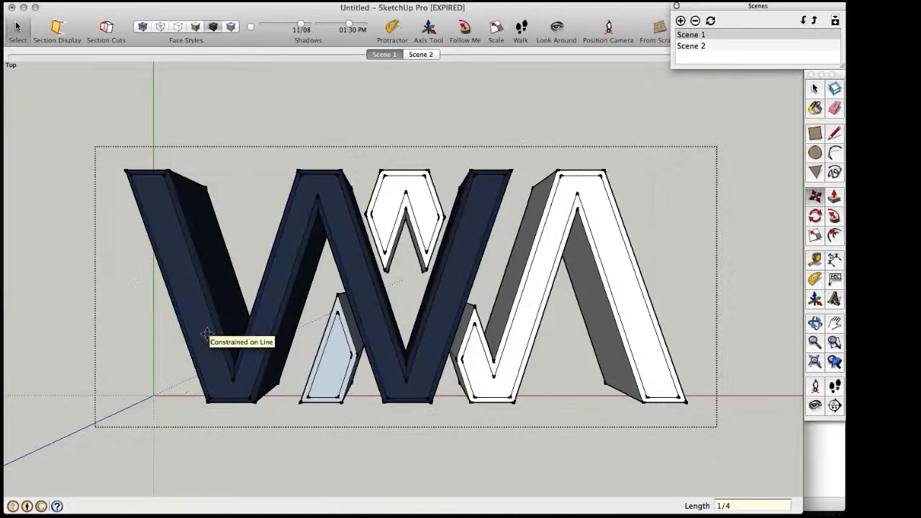
# Move the inner faces of the three unpainted pieces outward by 1/4", check the bevels from an angle, and return to Scene 1.
pyautogui.press('space')
pyautogui.click(388, 198)
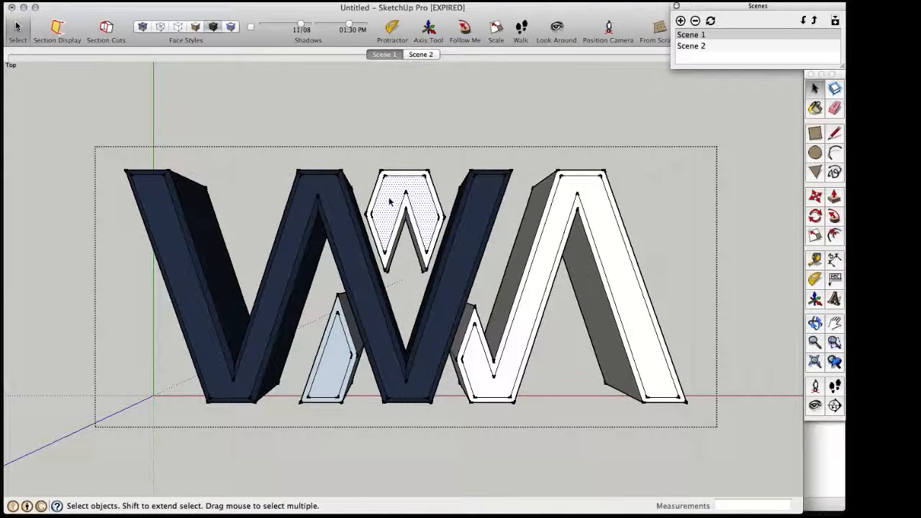
pyautogui.press('m')
pyautogui.click(388, 198)
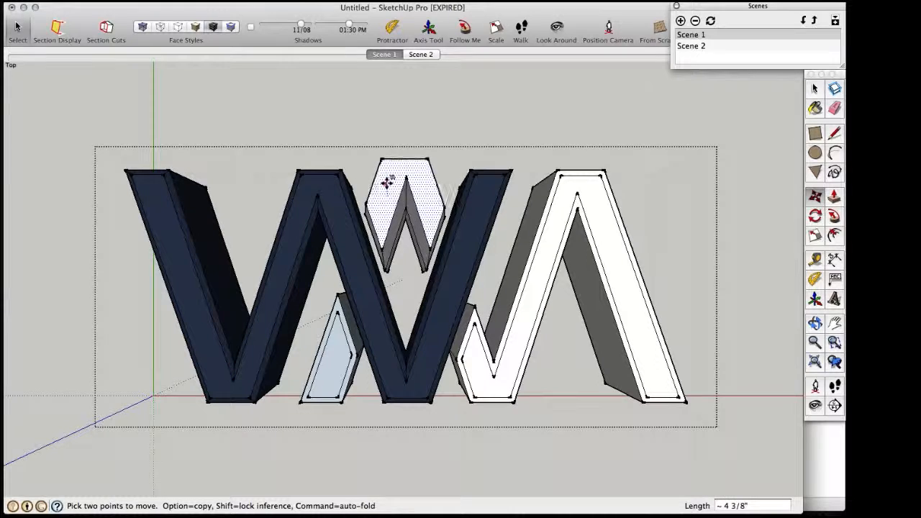
pyautogui.write('1/4')
pyautogui.press('Return')
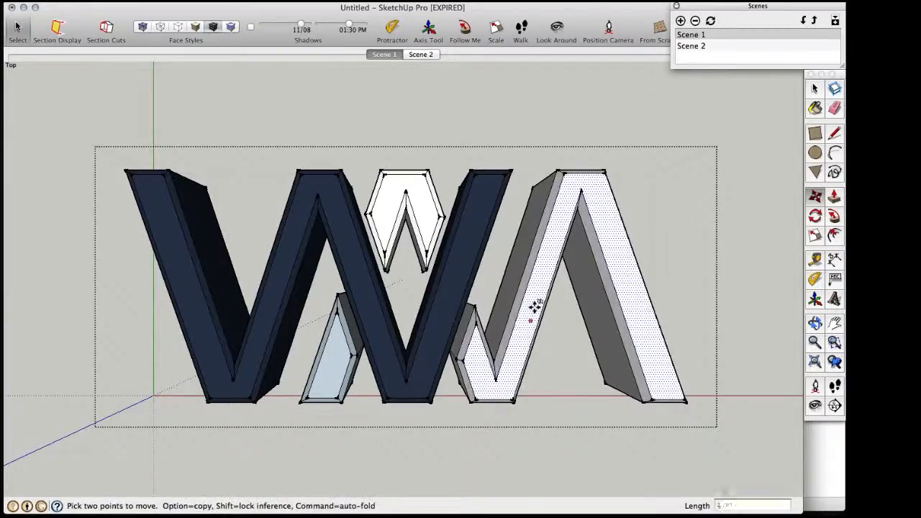
pyautogui.scroll(3, 424, 321)
pyautogui.moveTo(399, 336); pyautogui.dragTo(407, 251, button='middle')
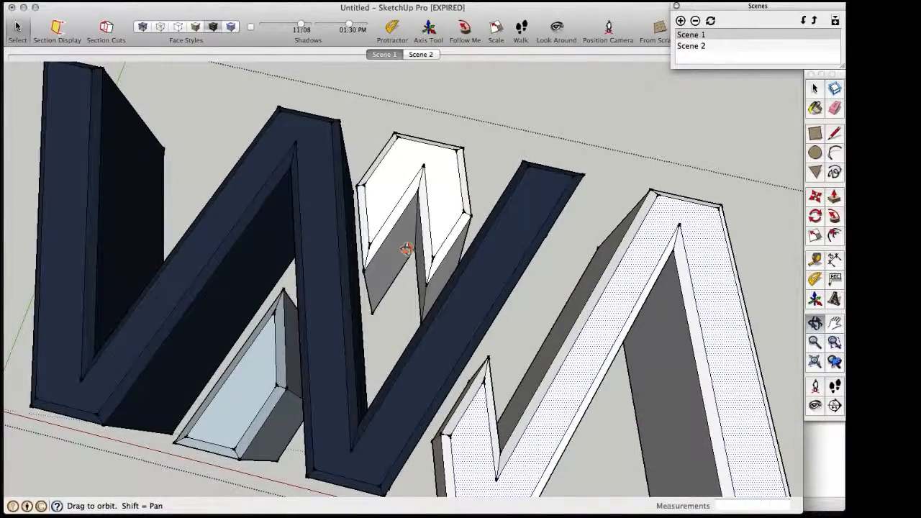
pyautogui.click(385, 54)
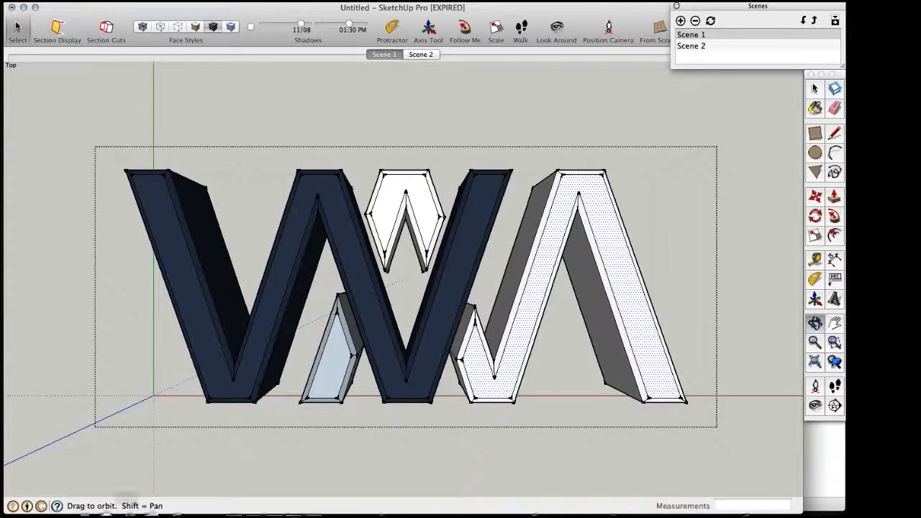
# Switch to the rendered phone images and look through them one after another.
pyautogui.moveTo(14, 498)
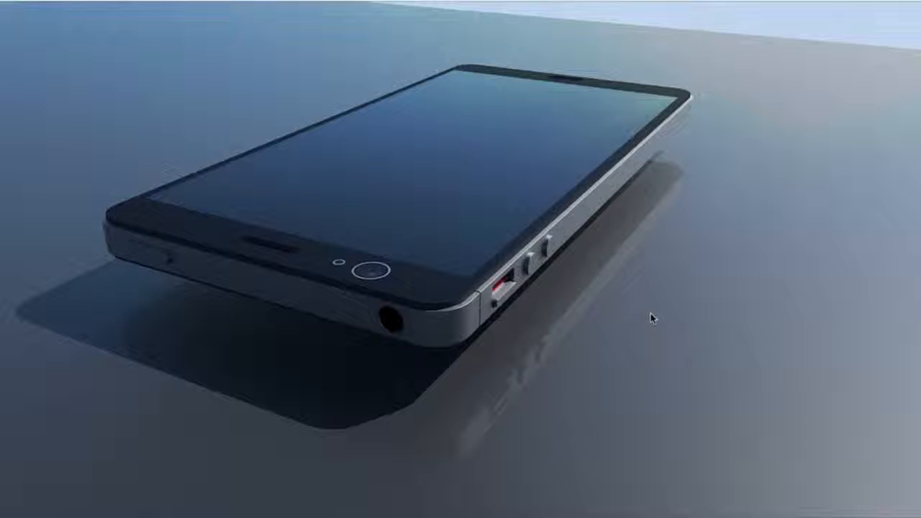
pyautogui.press('Right')
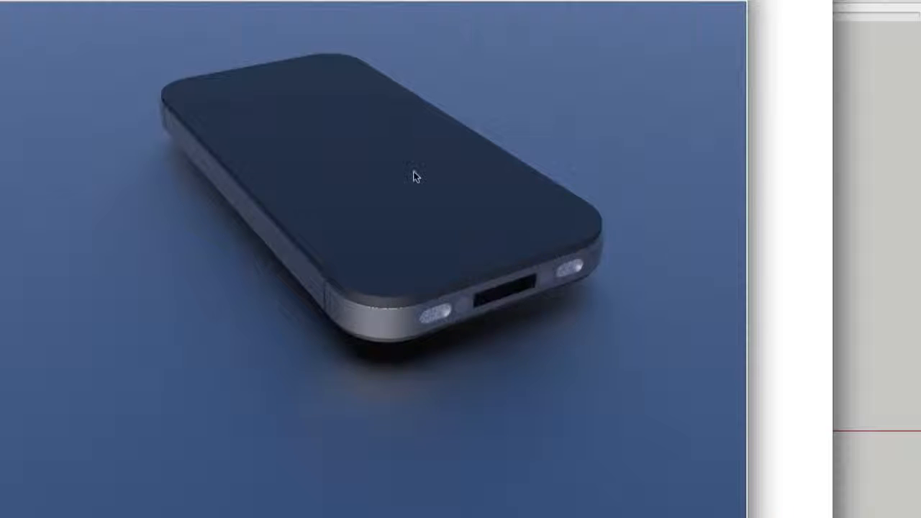
pyautogui.press('Right')
pyautogui.press('Right')
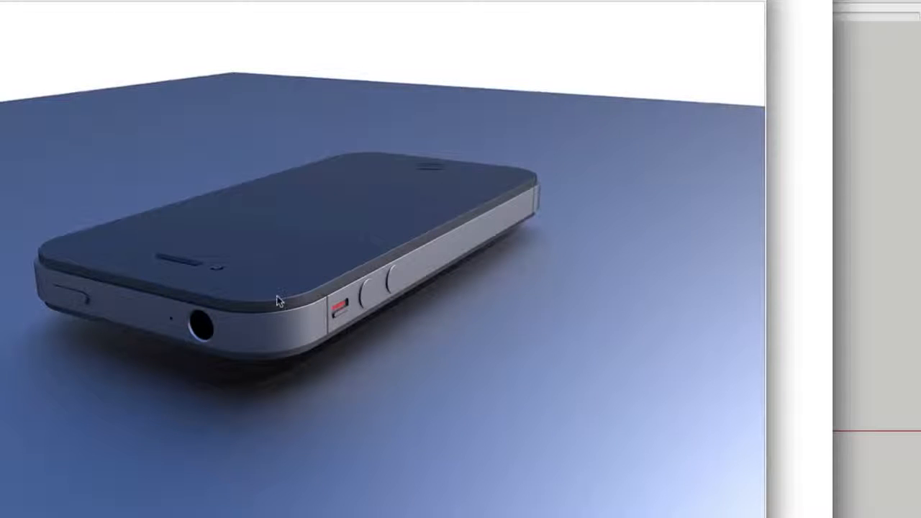
pyautogui.press('Right')
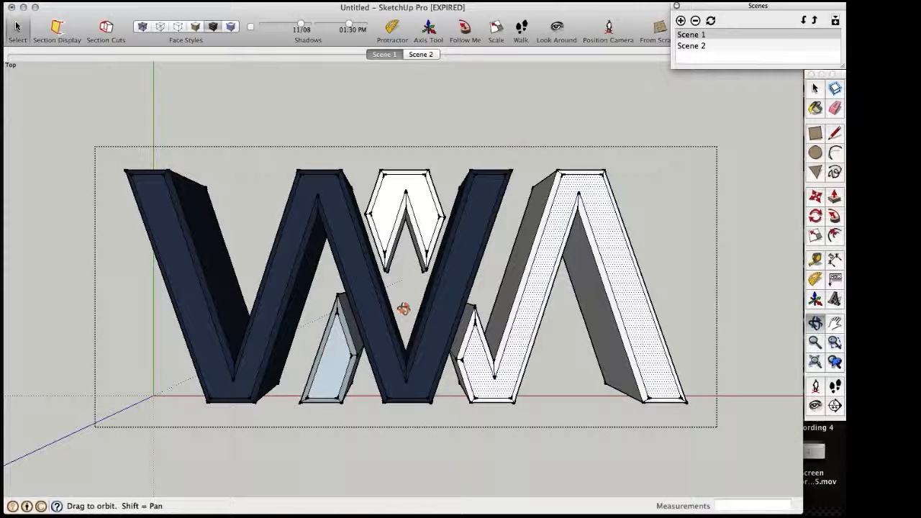
# Clear the selection, turn on shadows in the logo model, and set the shadow date to 07/27 and time to 01:59 PM.
pyautogui.press('space')
pyautogui.click(403, 265)
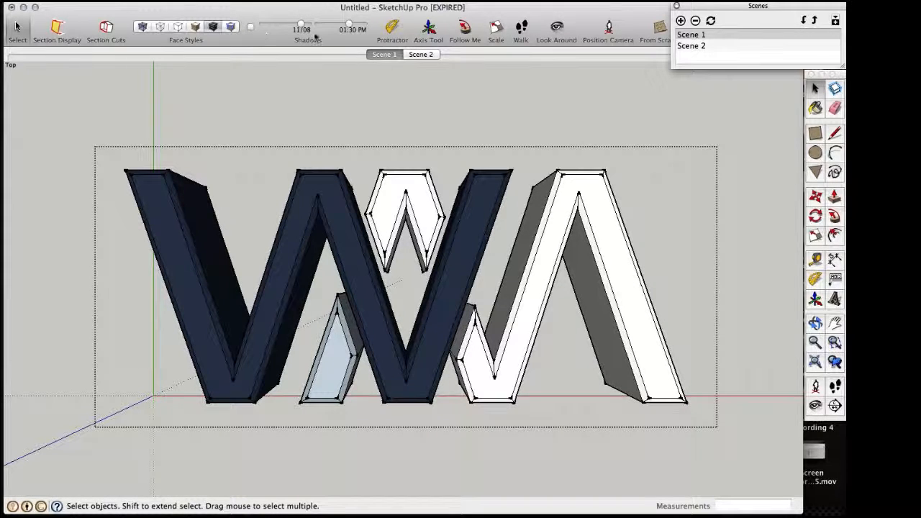
pyautogui.click(251, 27)
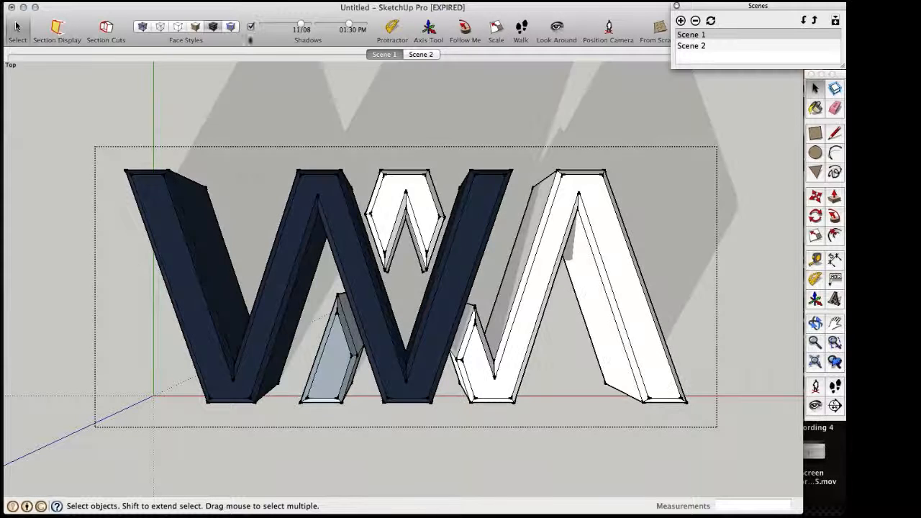
pyautogui.moveTo(301, 25); pyautogui.dragTo(344, 29)
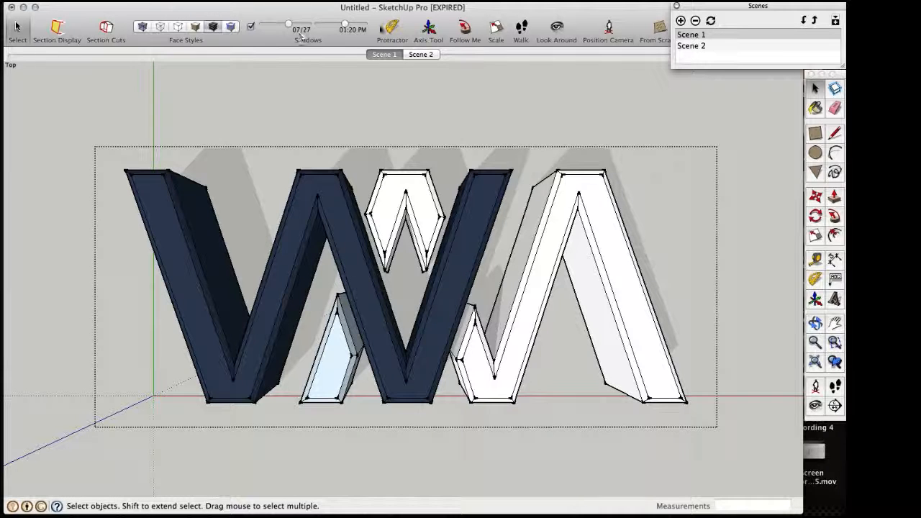
pyautogui.moveTo(344, 29); pyautogui.dragTo(350, 28)
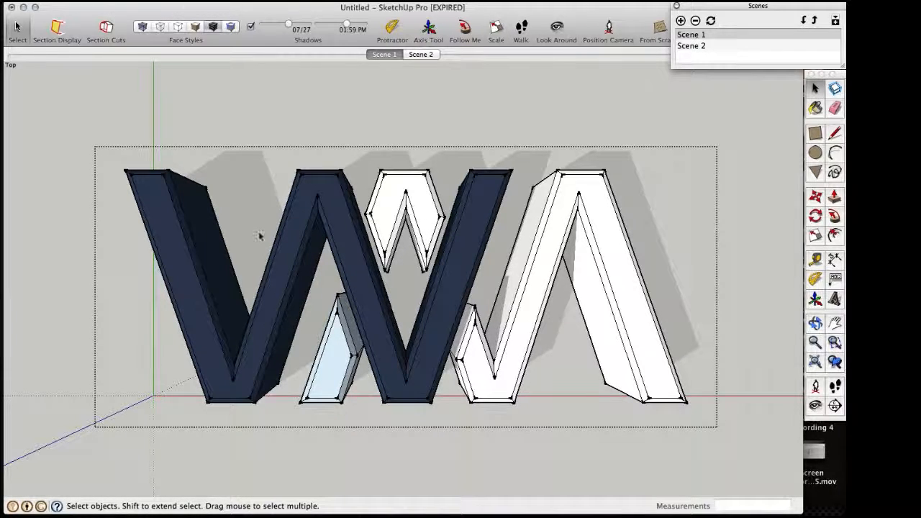
# Open the recent file WM Logo and enlarge its window.
pyautogui.scroll(-5, 453, 224)
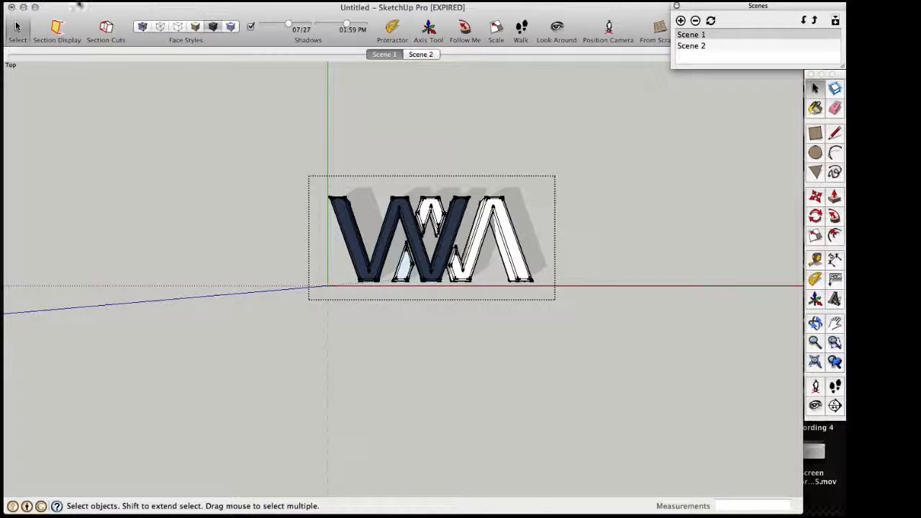
pyautogui.click(82, 2)
pyautogui.moveTo(105, 33)
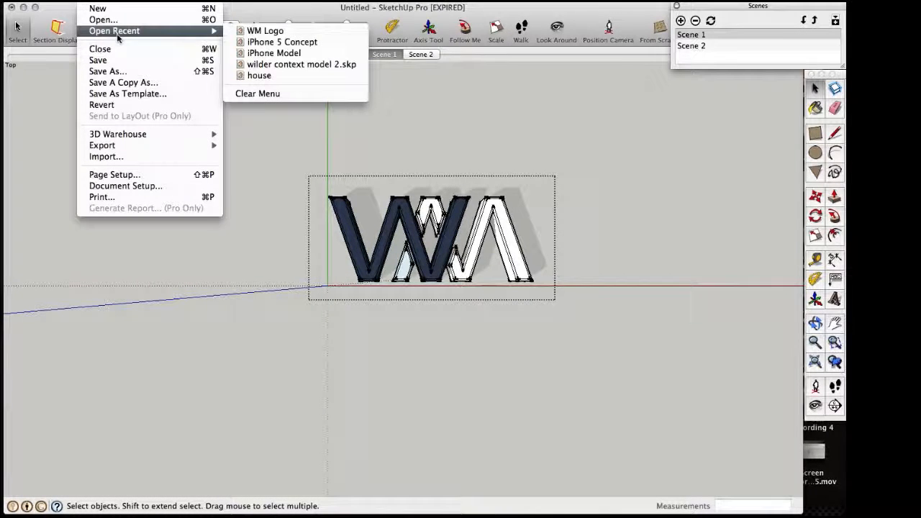
pyautogui.click(250, 34)
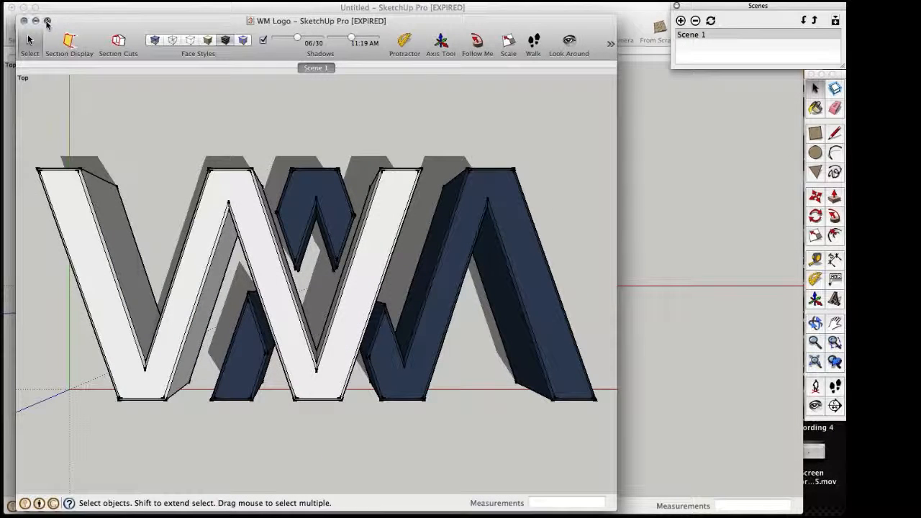
pyautogui.click(46, 20)
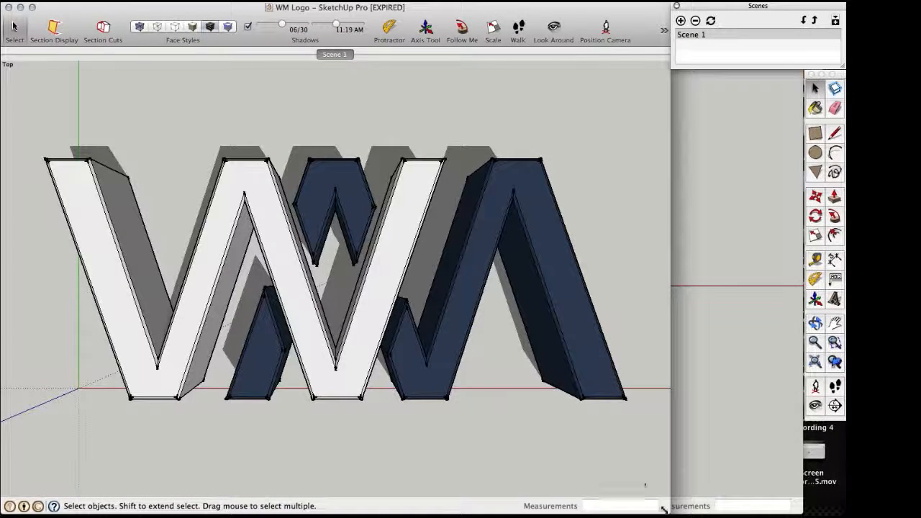
# Widen the model window and examine the logo from several angles together with the ceiling lights placed around it.
pyautogui.moveTo(667, 511); pyautogui.dragTo(801, 511)
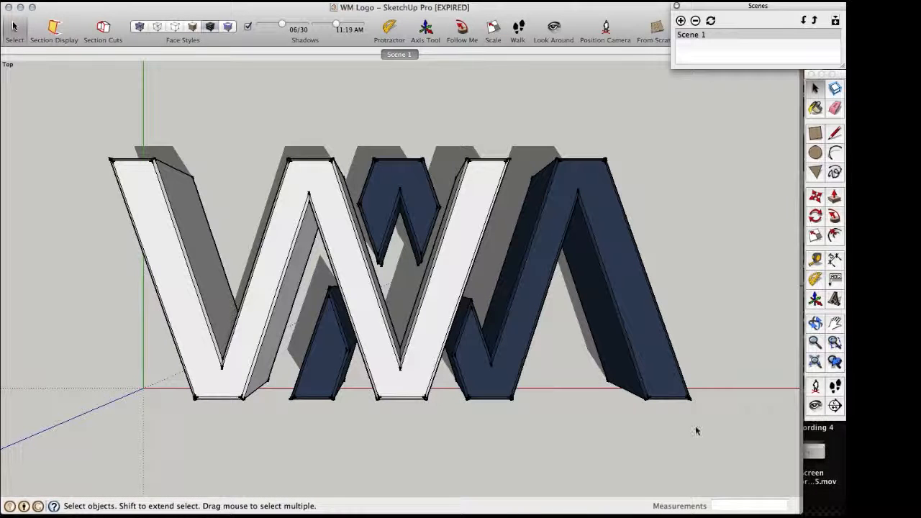
pyautogui.press('o')
pyautogui.scroll(-5, 479, 342)
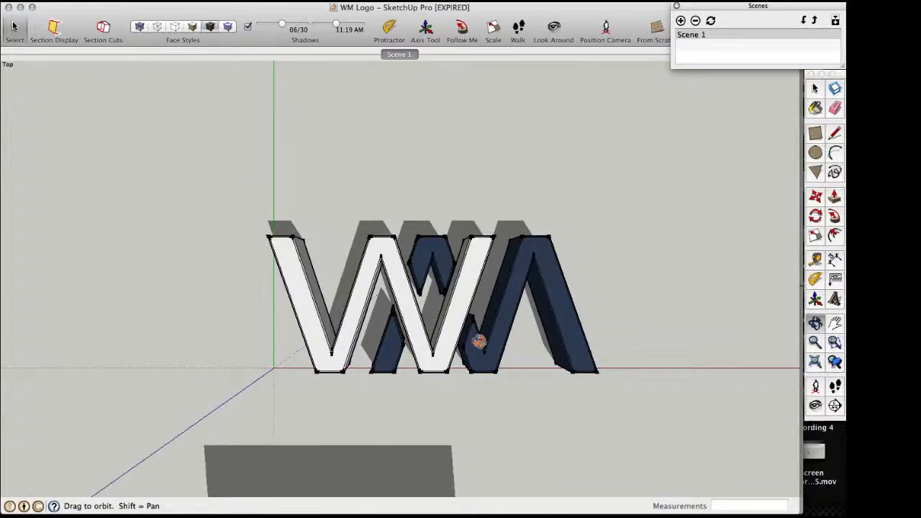
pyautogui.moveTo(496, 344); pyautogui.dragTo(259, 186)
pyautogui.scroll(-3, 259, 186)
pyautogui.press('h')
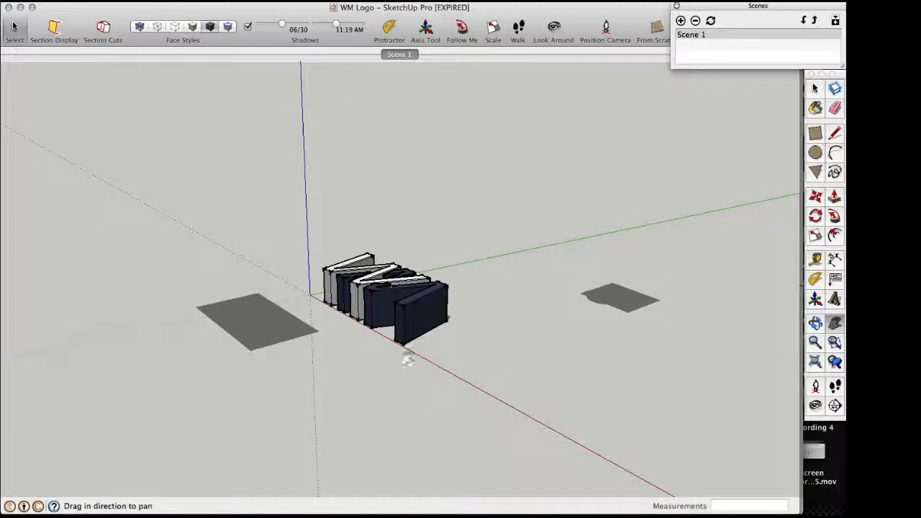
pyautogui.moveTo(394, 292); pyautogui.dragTo(393, 343)
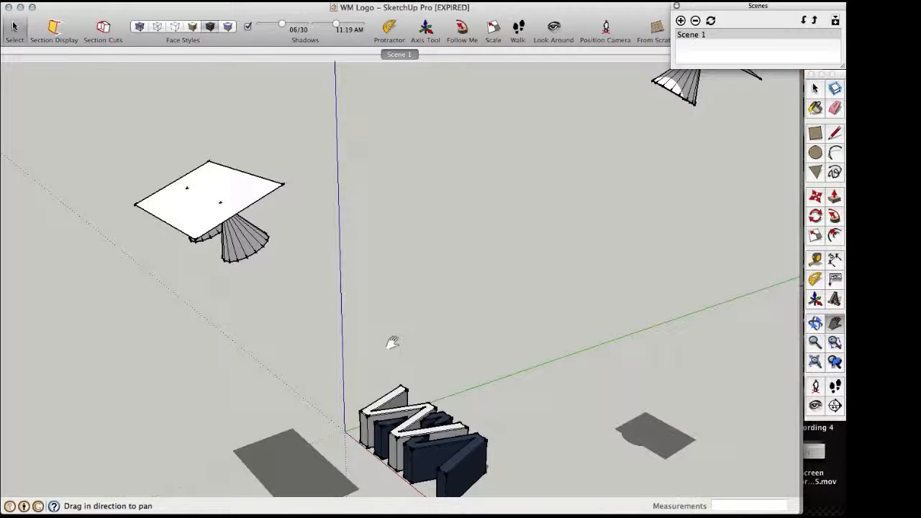
pyautogui.moveTo(234, 183); pyautogui.dragTo(255, 275)
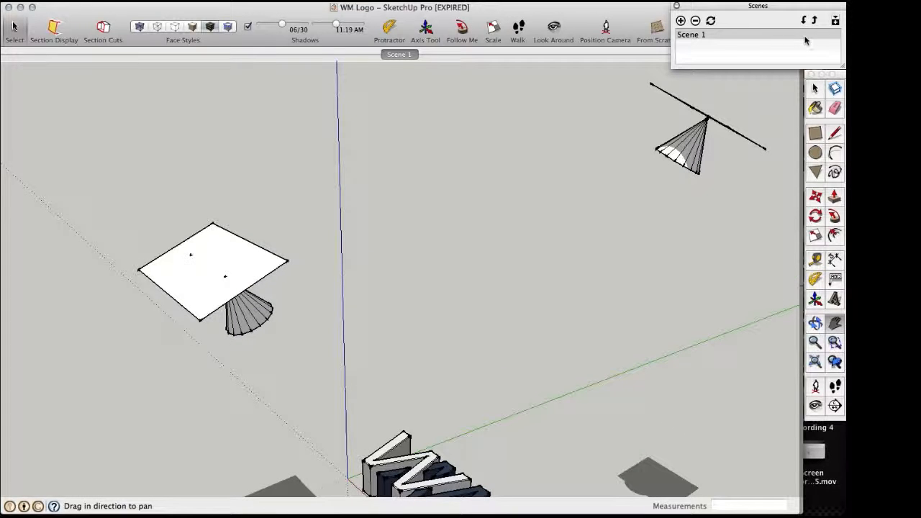
pyautogui.press('o')
pyautogui.moveTo(301, 368); pyautogui.dragTo(348, 115)
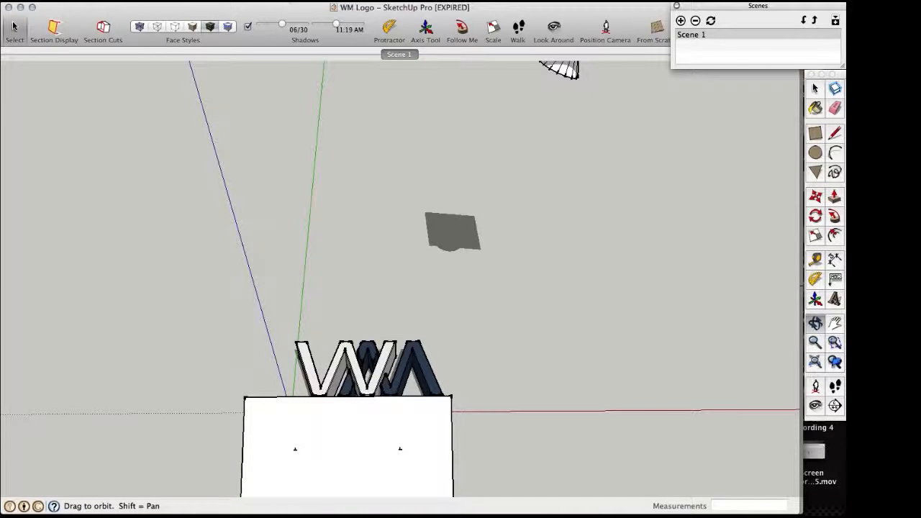
# Open the component browser and look through the available light fixtures, from ceiling lights to desk lamps and downlights.
pyautogui.click(281, 2)
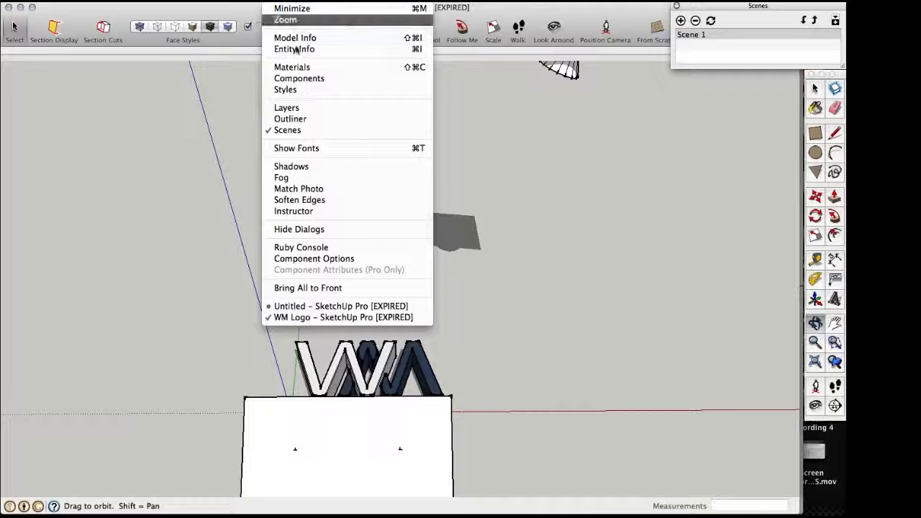
pyautogui.click(305, 79)
pyautogui.click(725, 68)
pyautogui.scroll(-8, 727, 150)
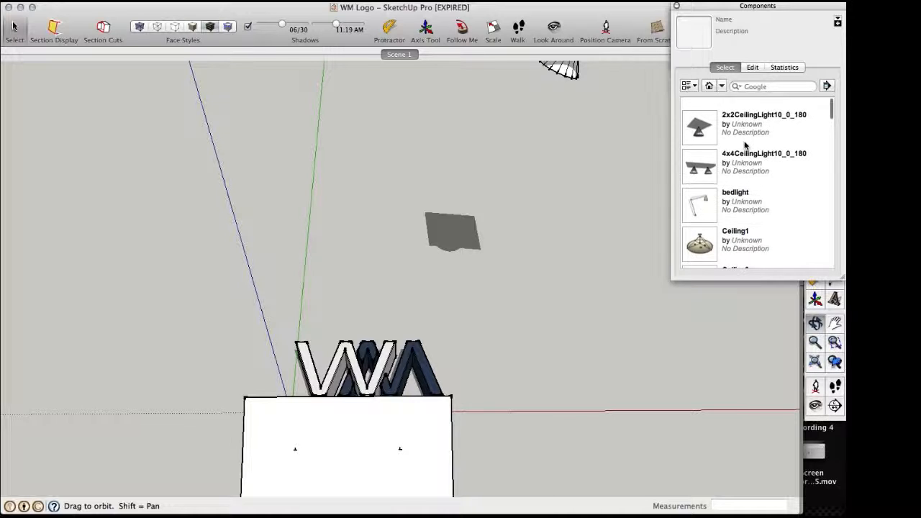
pyautogui.scroll(8, 742, 146)
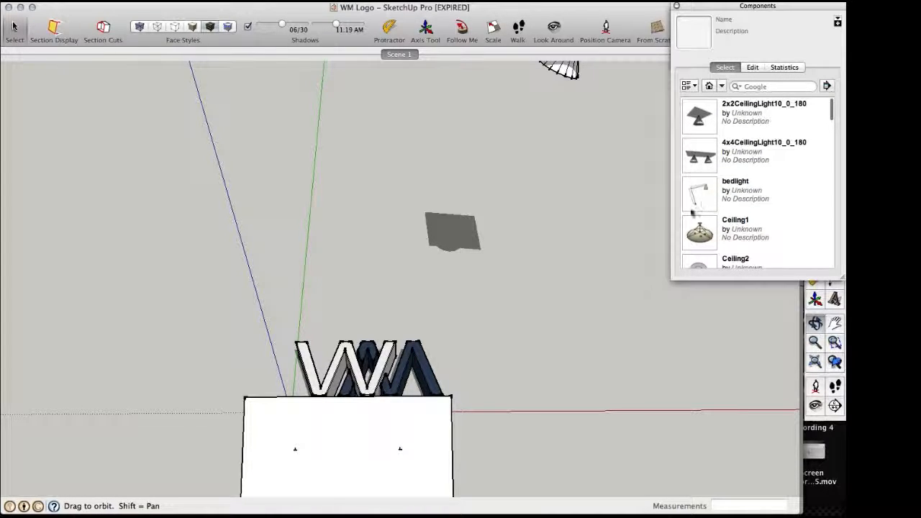
pyautogui.scroll(-10, 742, 219)
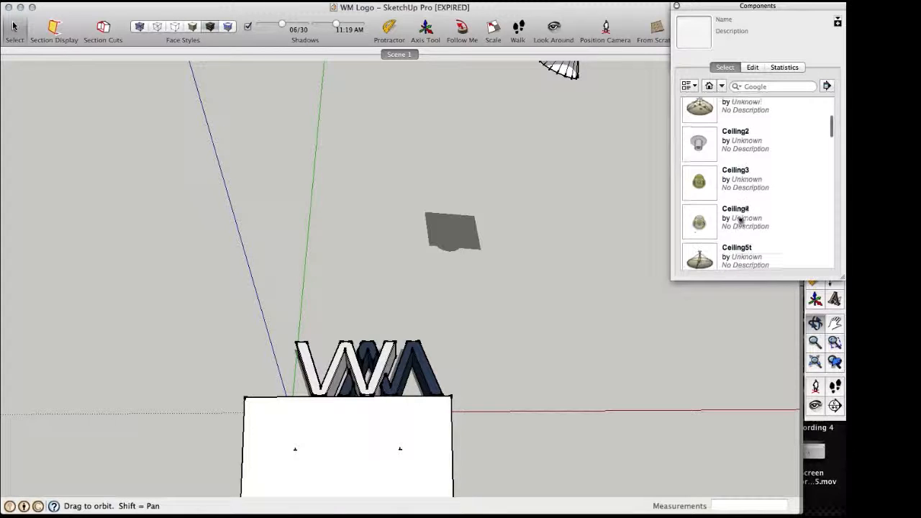
pyautogui.scroll(-2, 735, 222)
pyautogui.scroll(4, 714, 202)
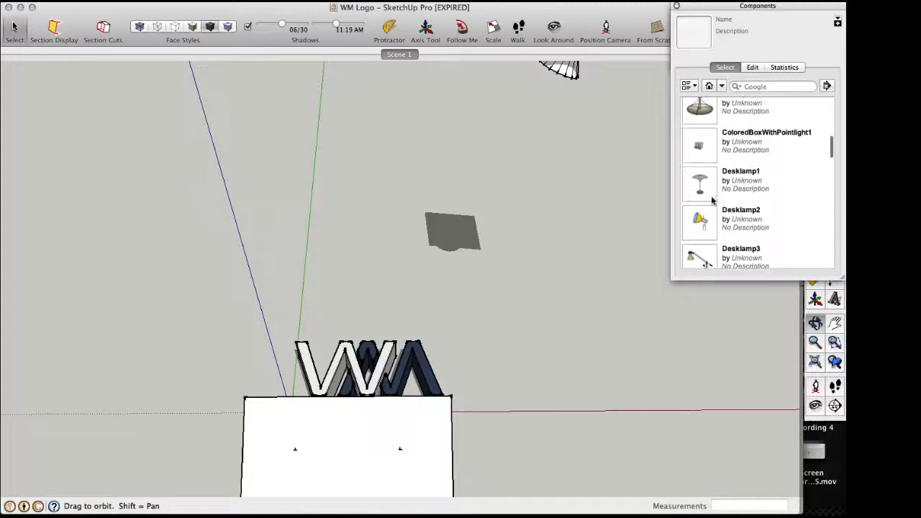
pyautogui.scroll(-5, 708, 152)
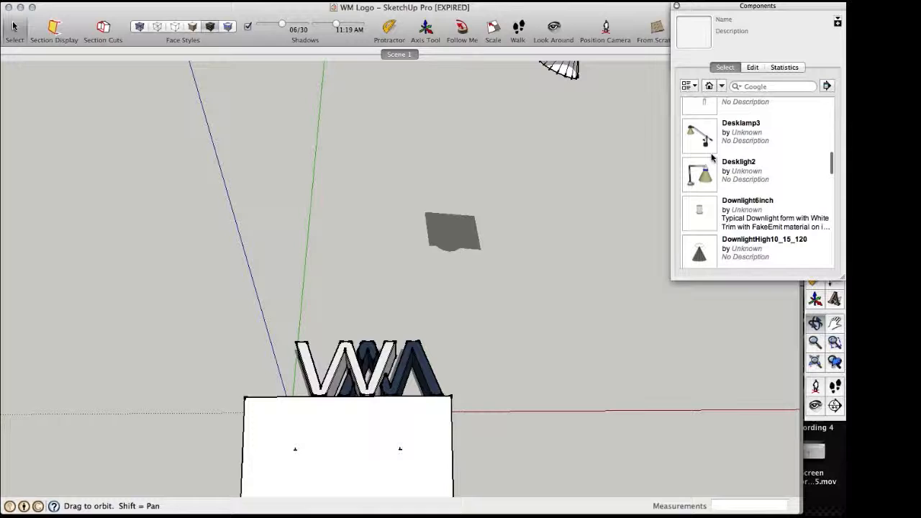
pyautogui.scroll(-3, 712, 157)
pyautogui.scroll(12, 709, 144)
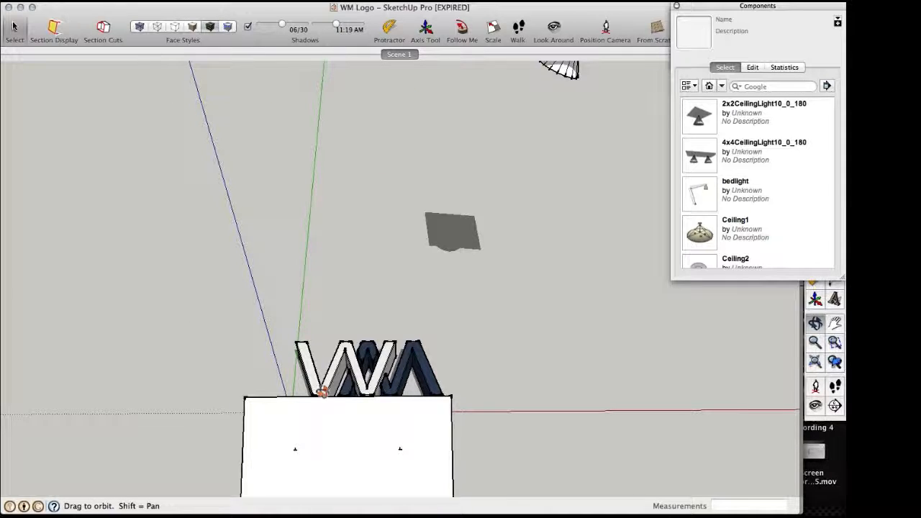
# View the logo from the top and check the Kerkythea export options for the whole model, cancelling the export.
pyautogui.press('super+1')
pyautogui.scroll(8, 323, 247)
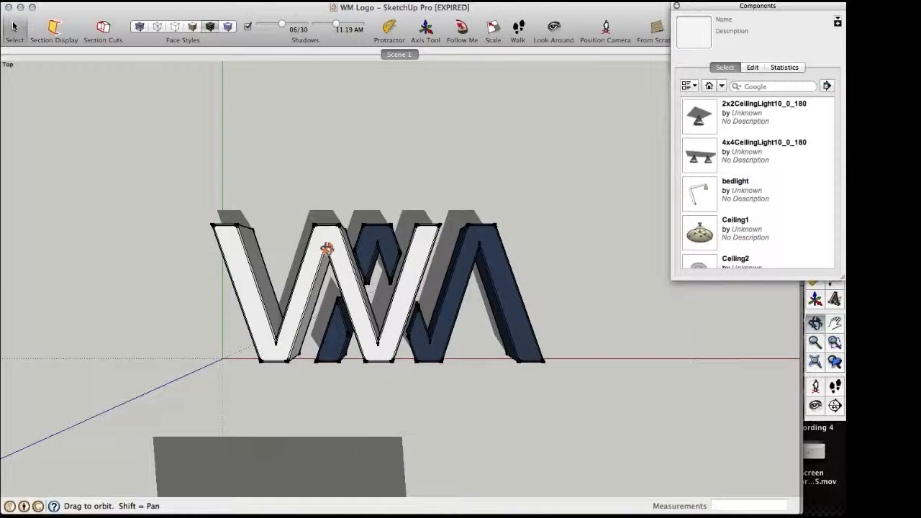
pyautogui.keyDown('shift'); pyautogui.moveTo(442, 362); pyautogui.dragTo(410, 326, button='middle'); pyautogui.keyUp('shift')
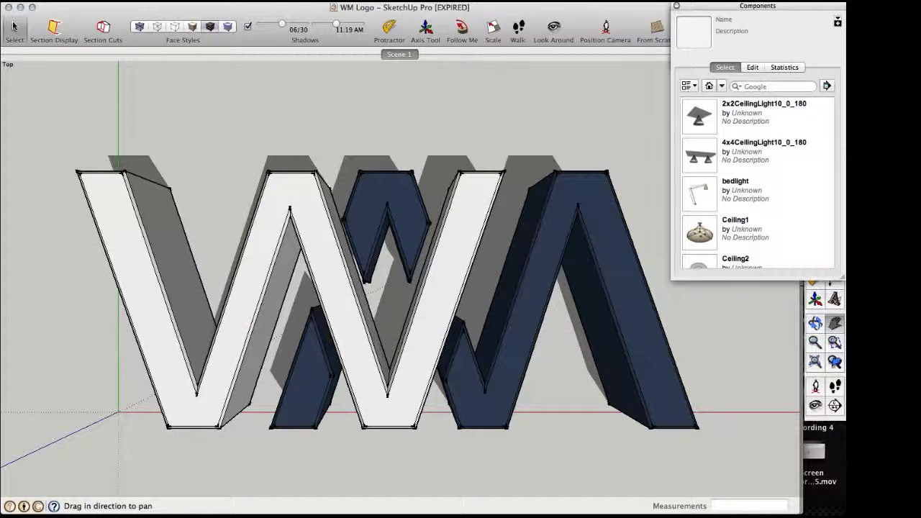
pyautogui.click(216, 0)
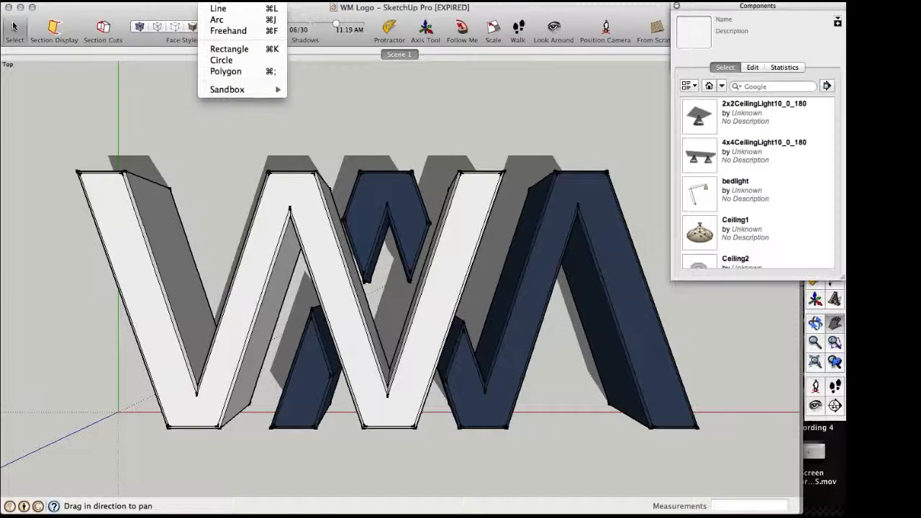
pyautogui.moveTo(280, 0)
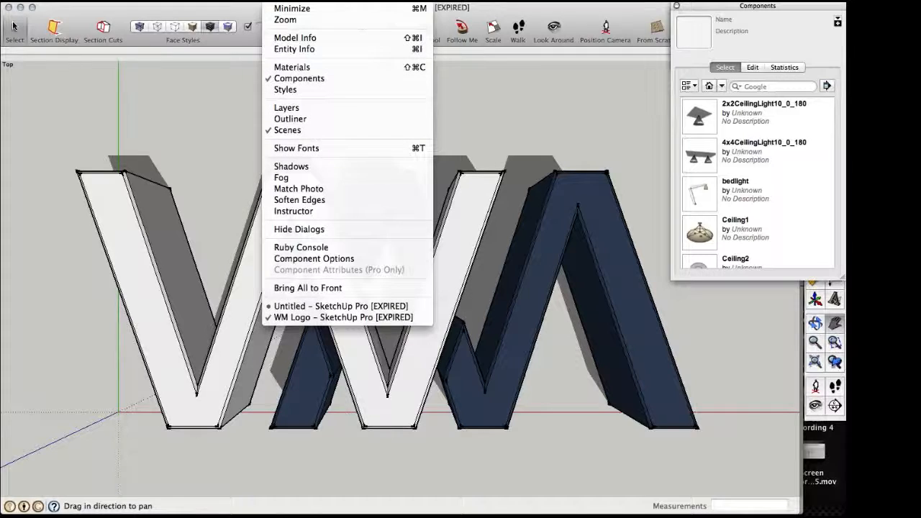
pyautogui.moveTo(307, 3)
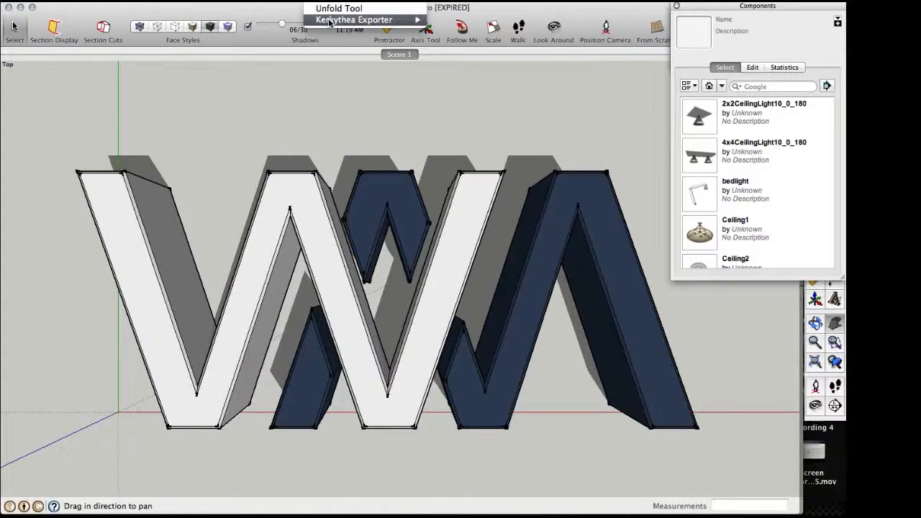
pyautogui.moveTo(329, 22)
pyautogui.click(482, 23)
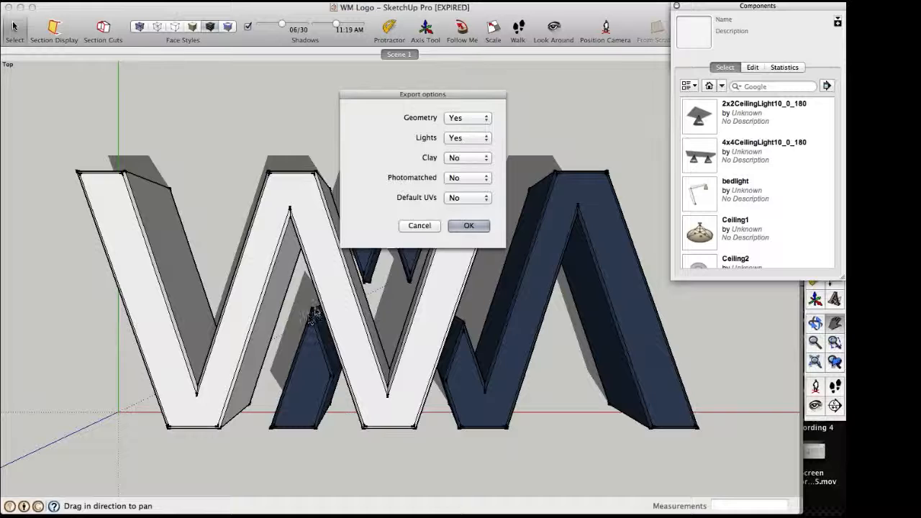
pyautogui.click(464, 118)
pyautogui.click(427, 227)
pyautogui.click(423, 226)
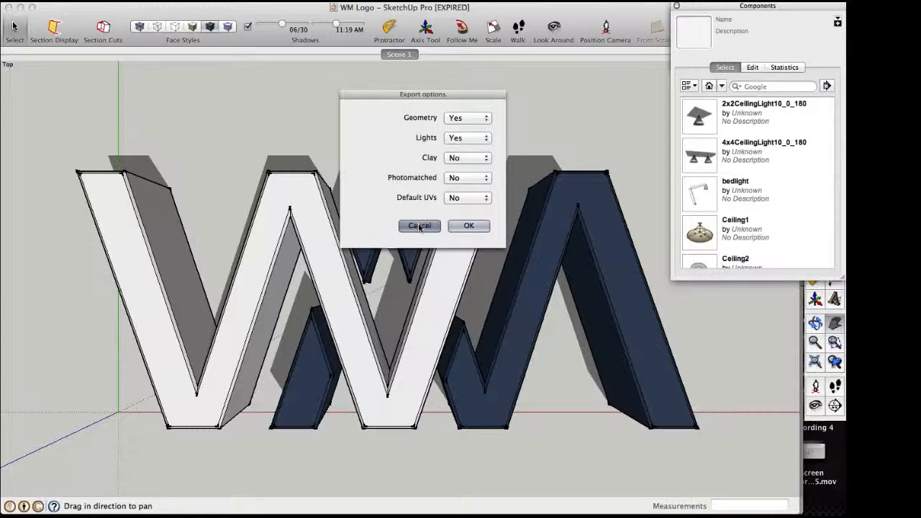
# Select the white W's front face, try Export selection ONLY set to No in the Kerkythea export options, and cancel the export.
pyautogui.press('space')
pyautogui.click(309, 222)
pyautogui.doubleClick(313, 222)
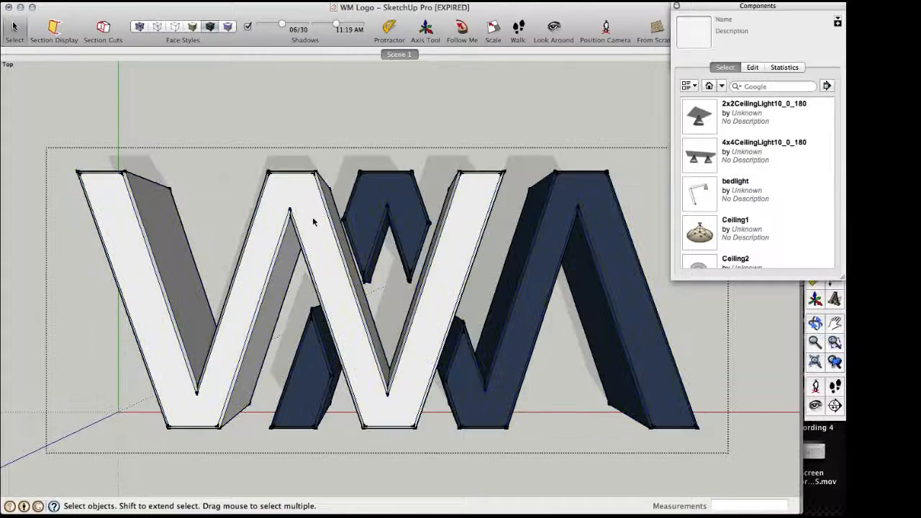
pyautogui.click(313, 222)
pyautogui.click(316, 1)
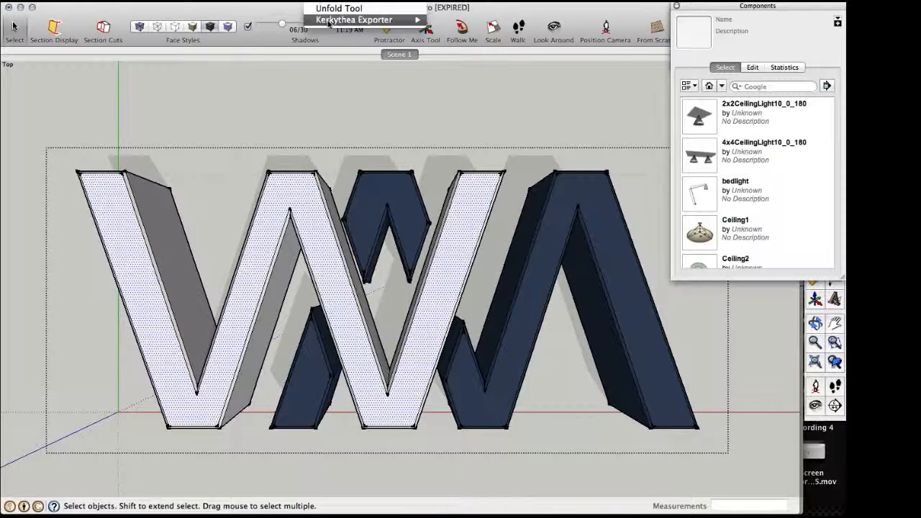
pyautogui.moveTo(403, 19)
pyautogui.click(437, 21)
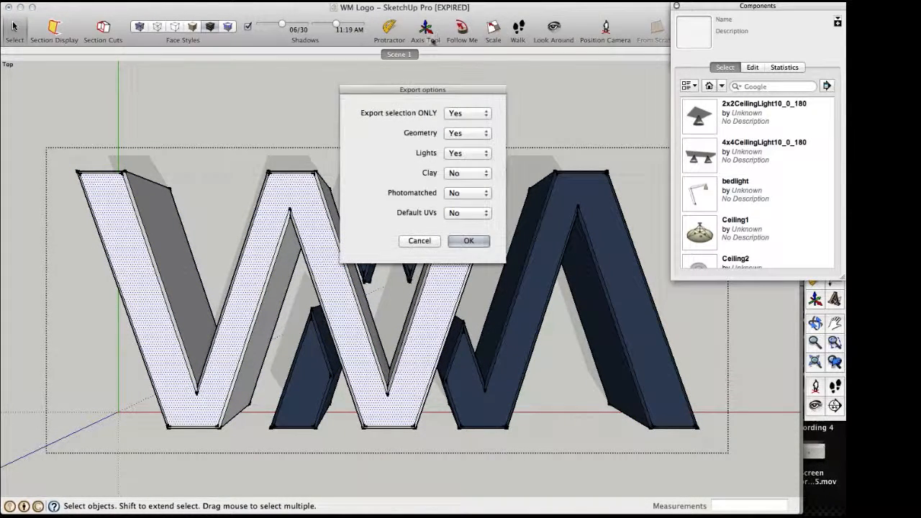
pyautogui.click(466, 116)
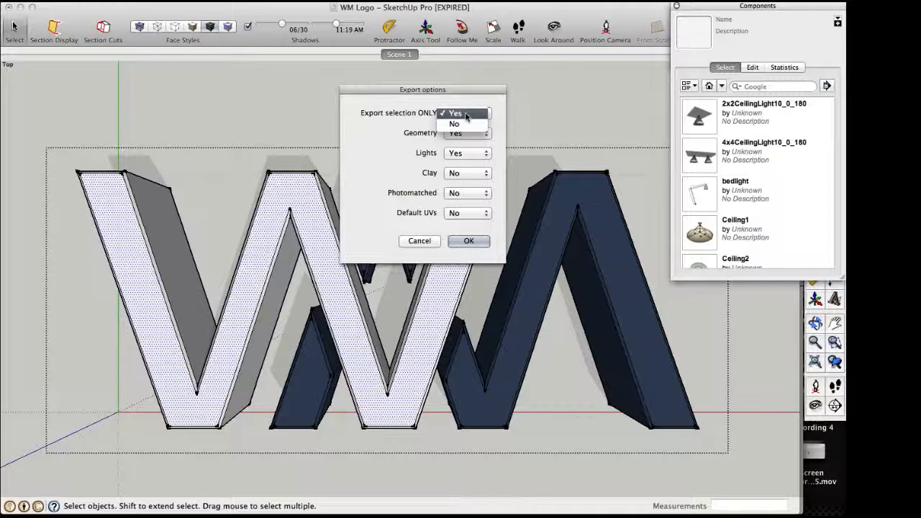
pyautogui.click(428, 130)
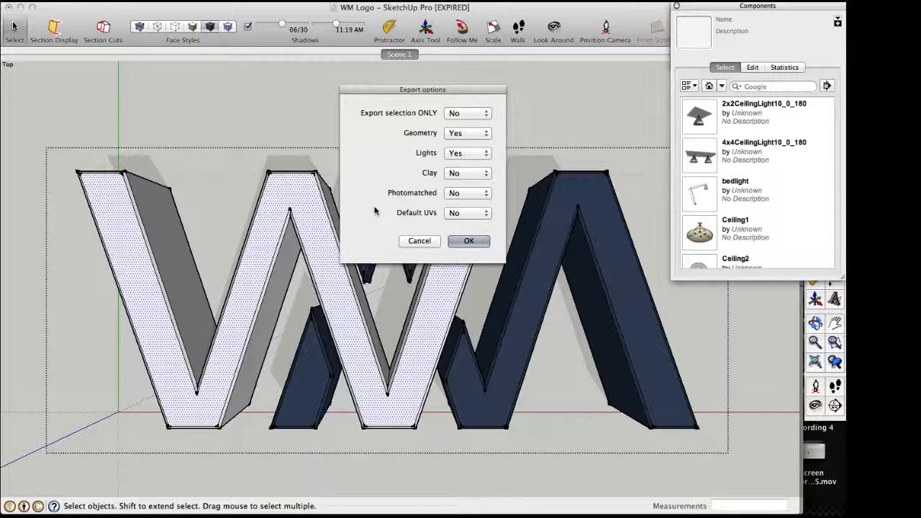
pyautogui.click(431, 246)
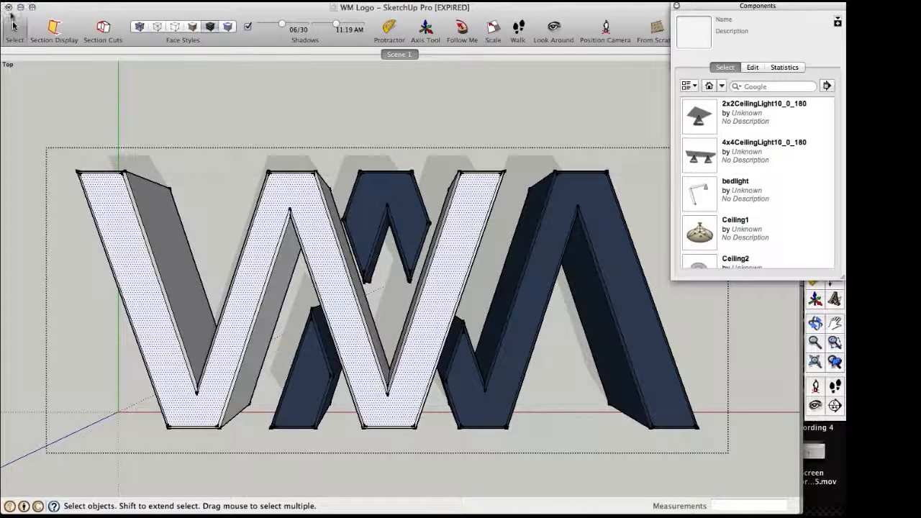
# Switch to Kerkythea with the WM Logo scene, select the ground plane, and look through the basic primitives available for insertion.
pyautogui.click(9, 7)
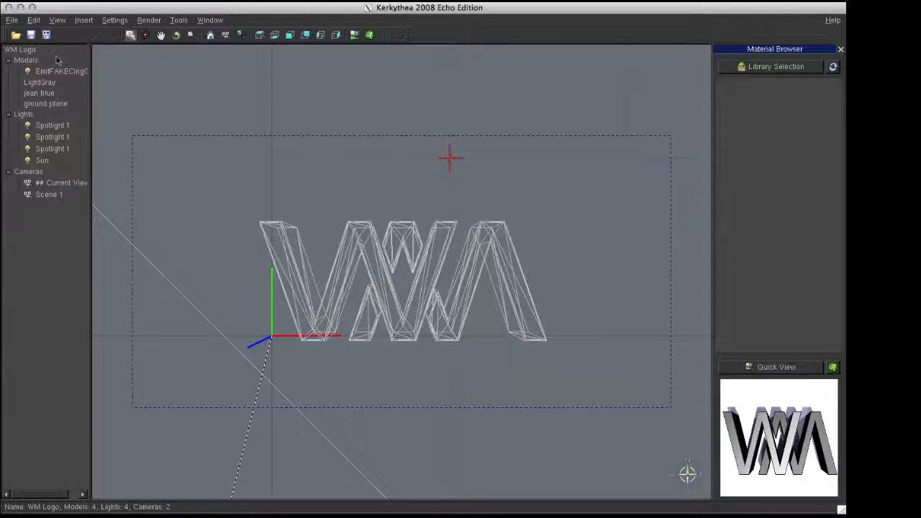
pyautogui.click(49, 103)
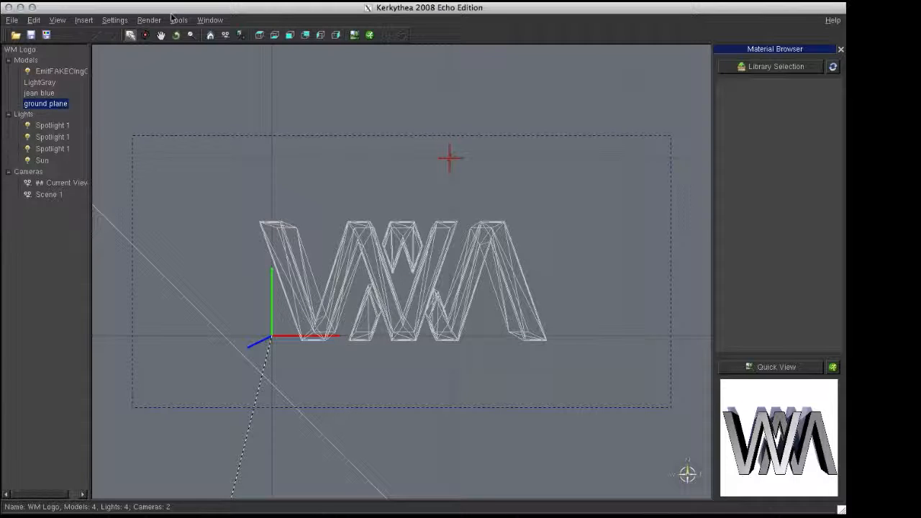
pyautogui.click(84, 20)
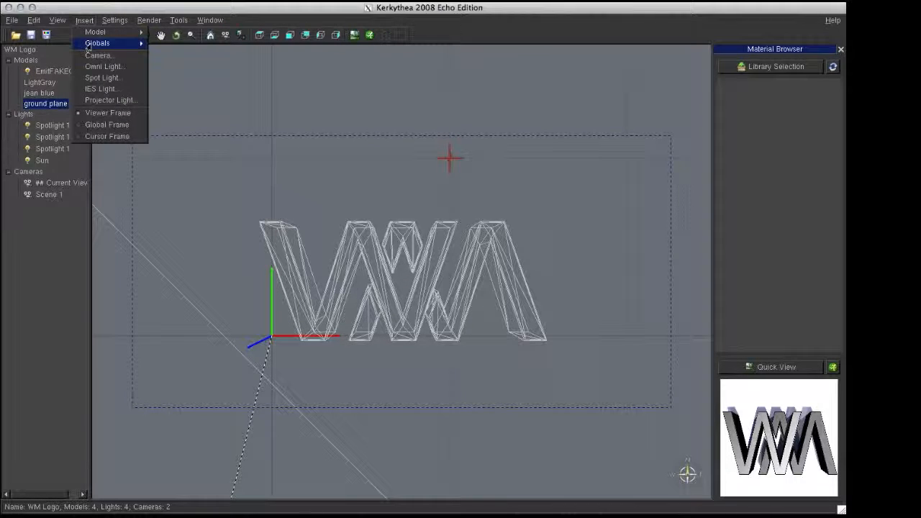
pyautogui.moveTo(88, 45)
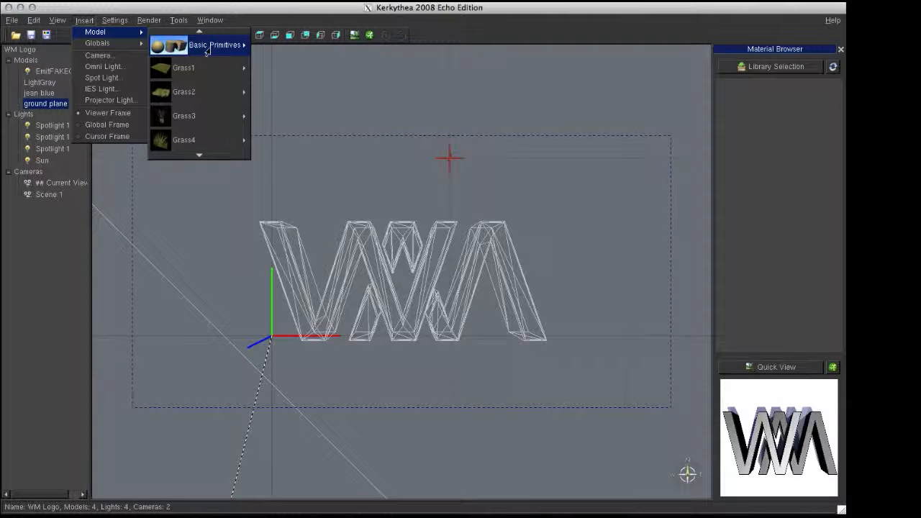
pyautogui.moveTo(222, 52)
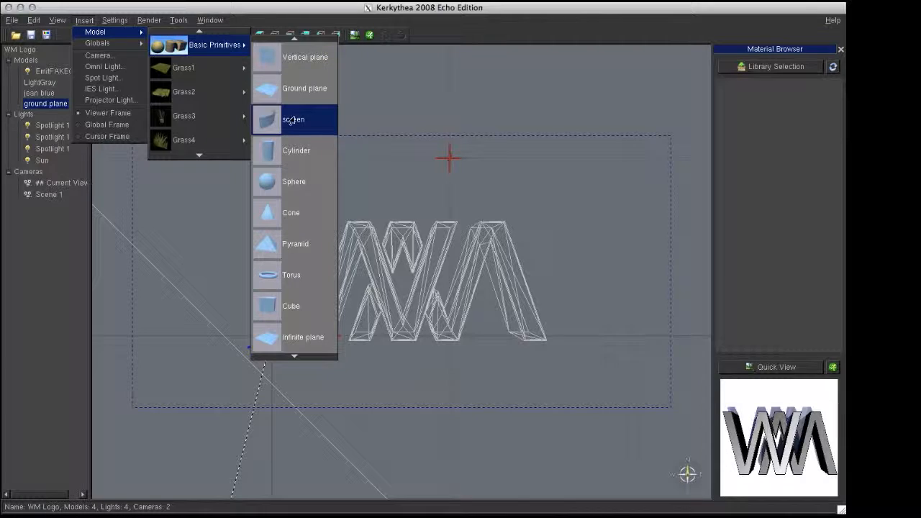
pyautogui.click(489, 128)
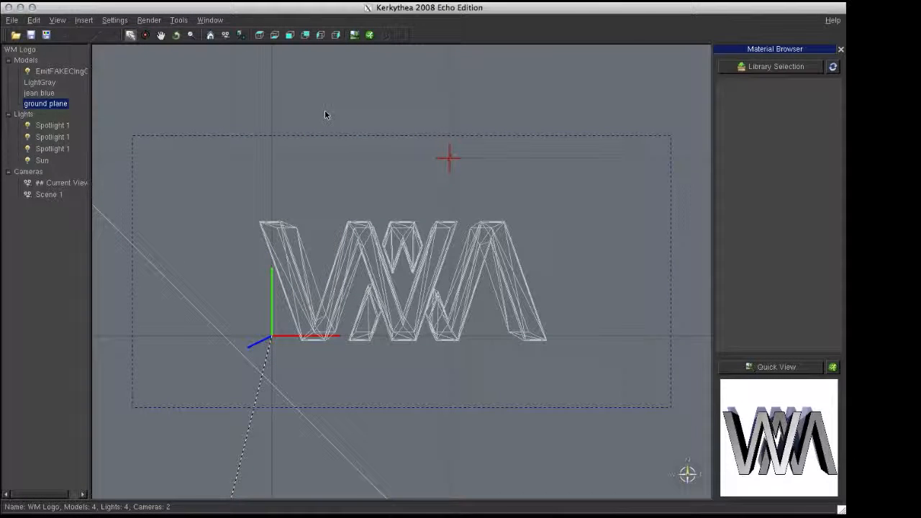
# Edit the ground plane's material, accept white as its diffuse colour, apply the changes and close the Material Editor.
pyautogui.click(41, 107)
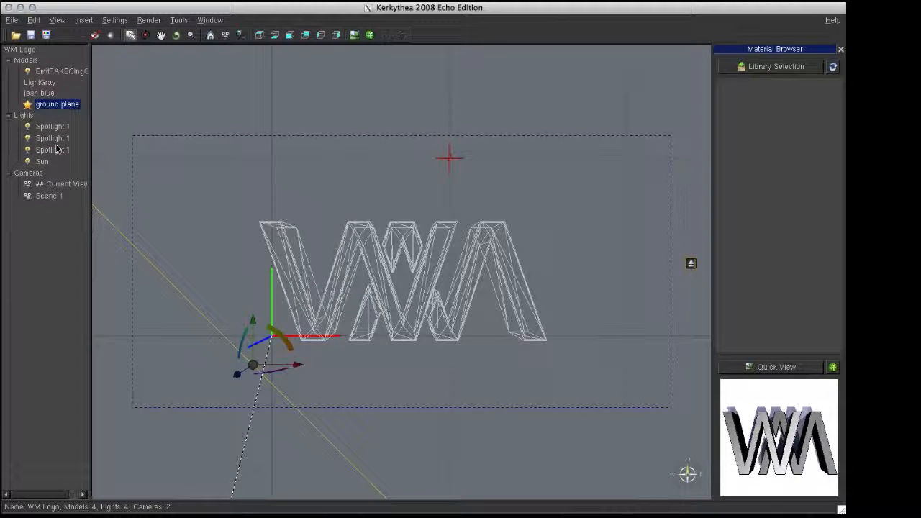
pyautogui.rightClick(56, 108)
pyautogui.moveTo(96, 126)
pyautogui.moveTo(219, 245)
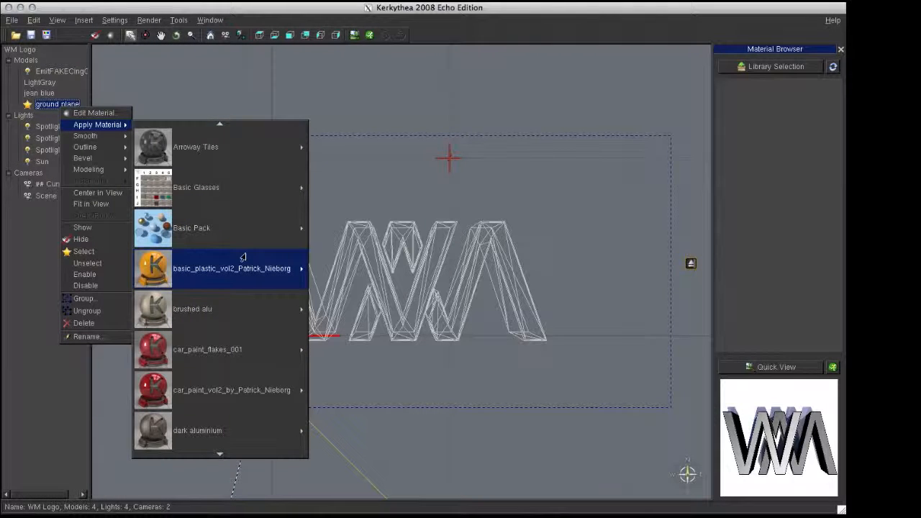
pyautogui.click(110, 114)
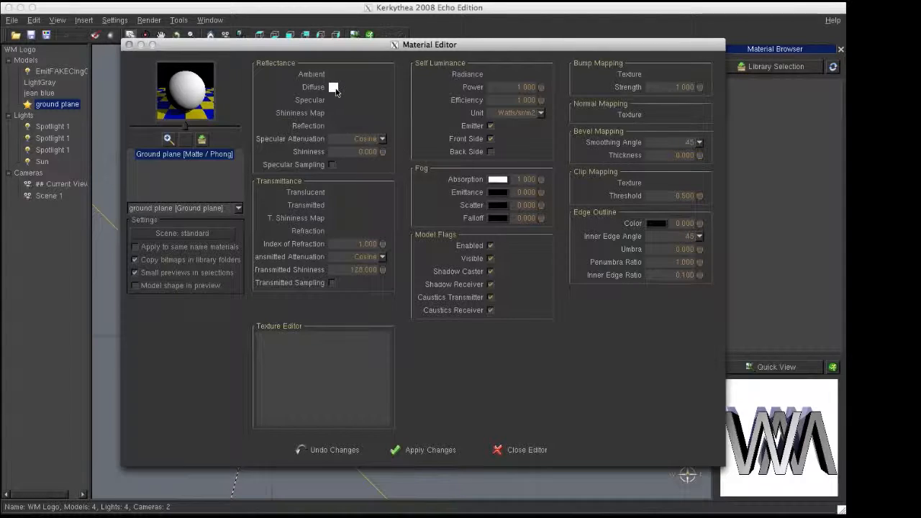
pyautogui.click(333, 87)
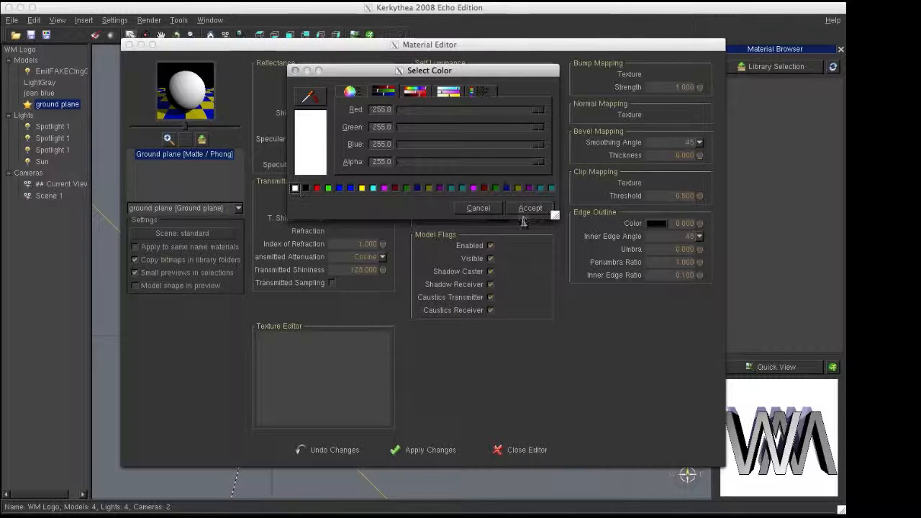
pyautogui.click(531, 208)
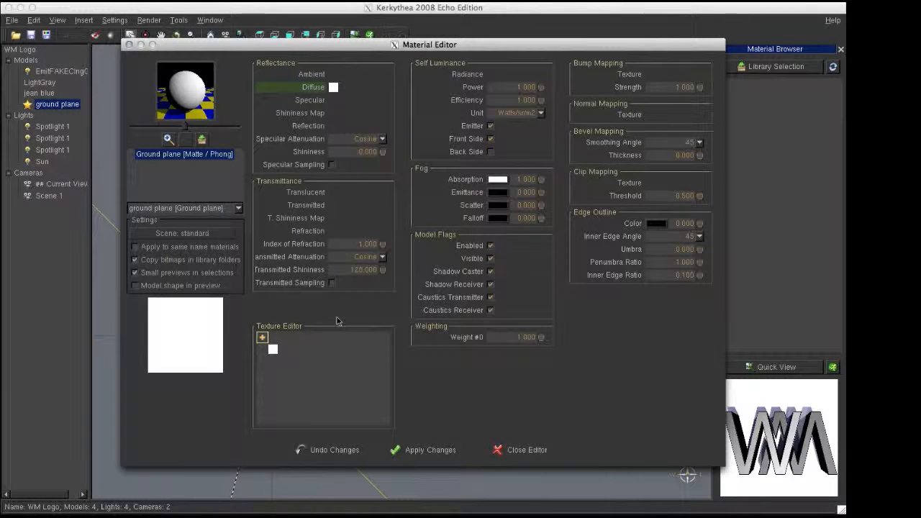
pyautogui.click(406, 448)
pyautogui.click(418, 450)
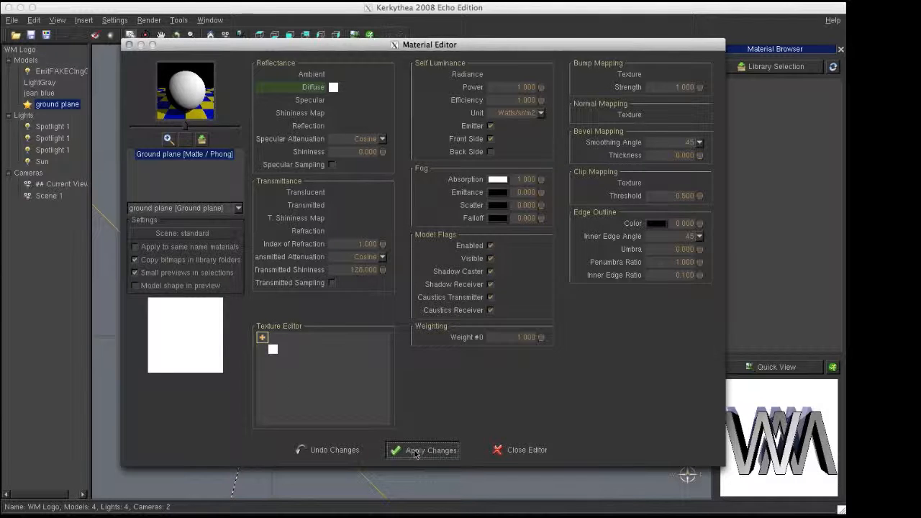
pyautogui.click(529, 450)
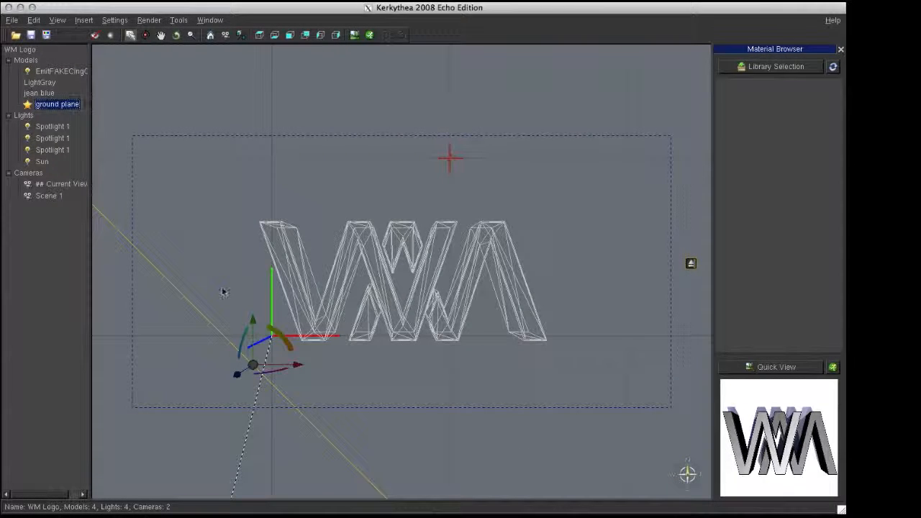
# Select the LightGray W, look through the material libraries available for it, and view the rendered image.
pyautogui.click(293, 270)
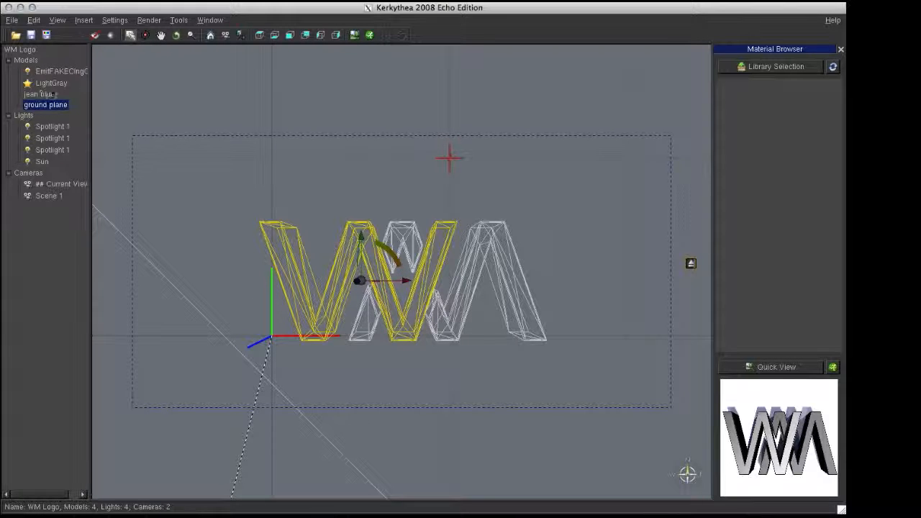
pyautogui.click(61, 84)
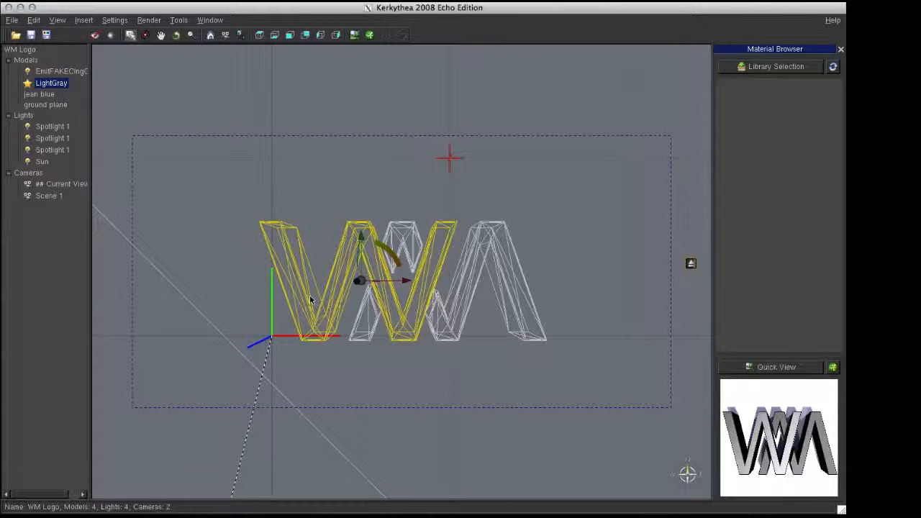
pyautogui.rightClick(39, 86)
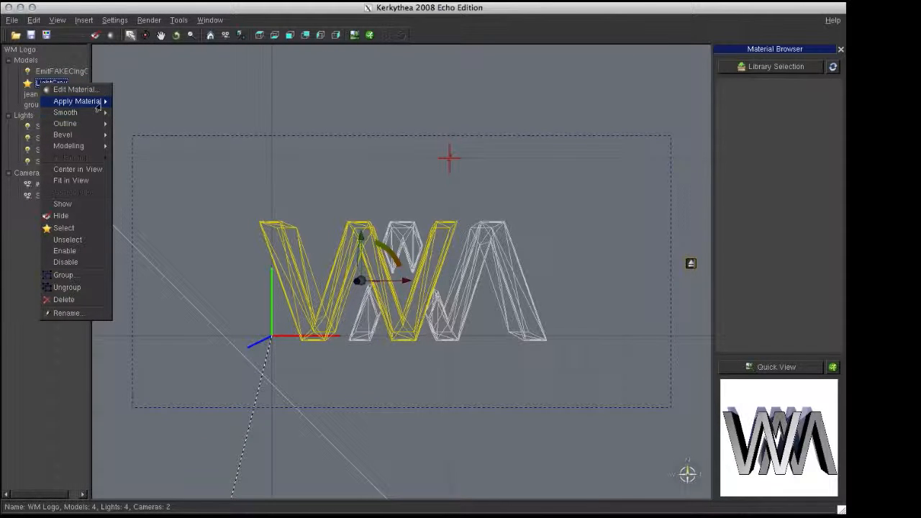
pyautogui.moveTo(101, 101)
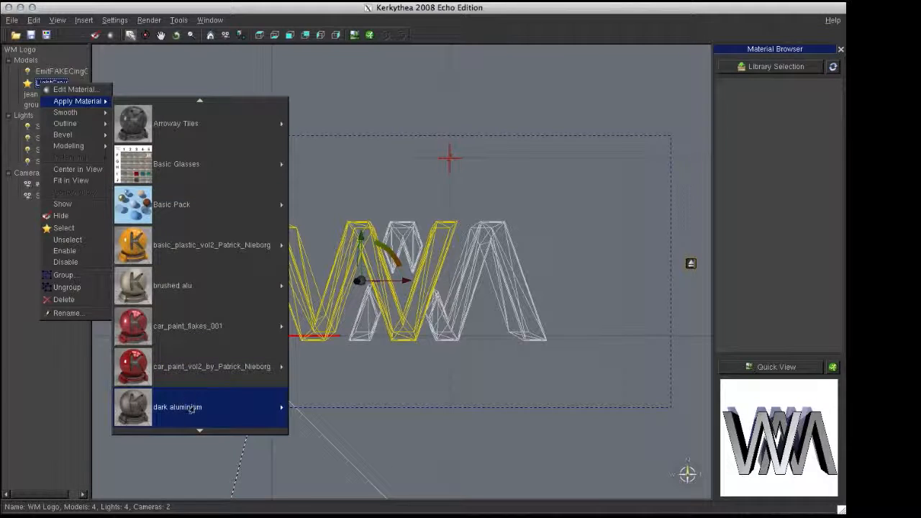
pyautogui.moveTo(192, 409)
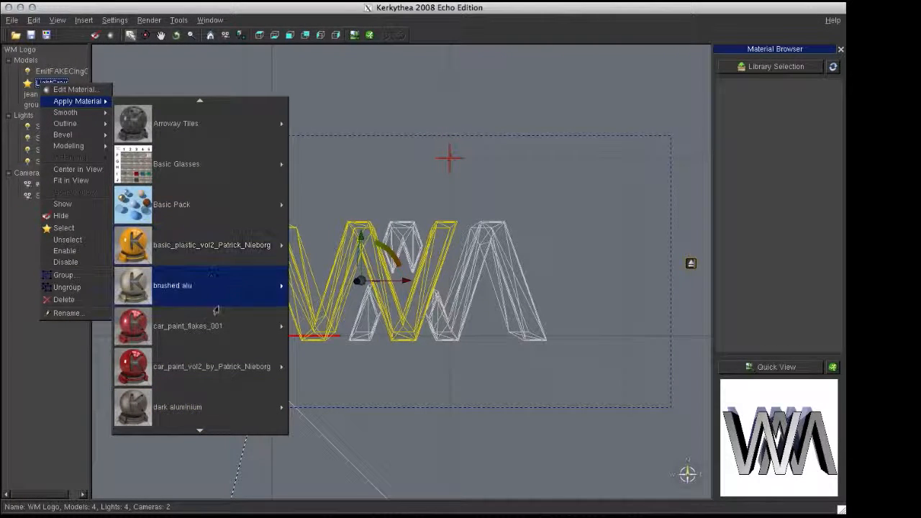
pyautogui.click(420, 86)
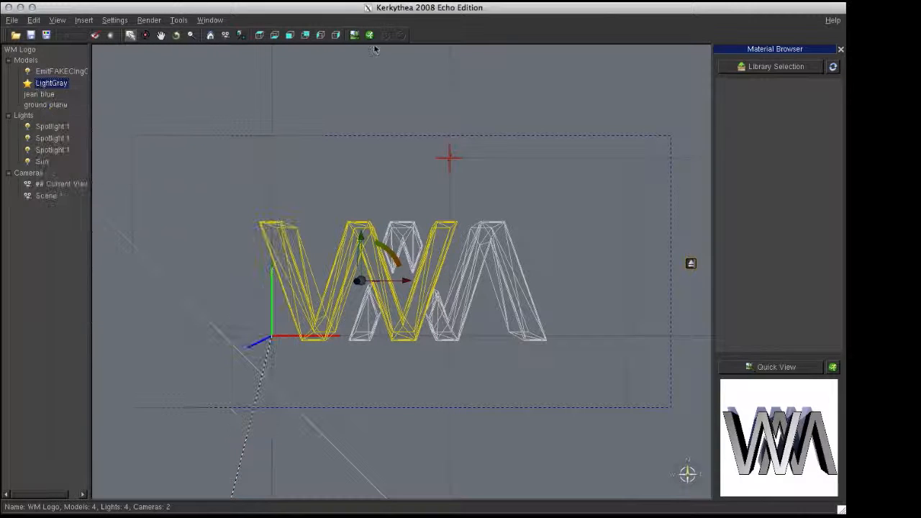
pyautogui.click(355, 36)
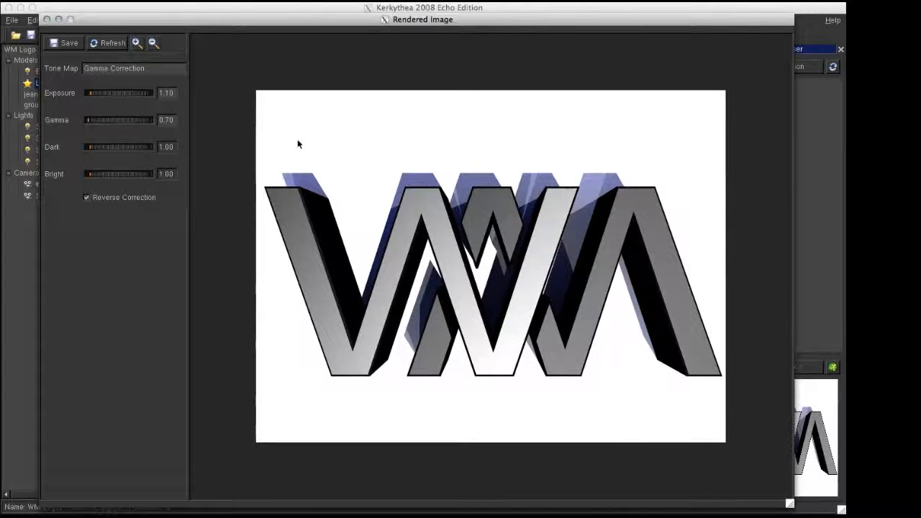
pyautogui.click(47, 20)
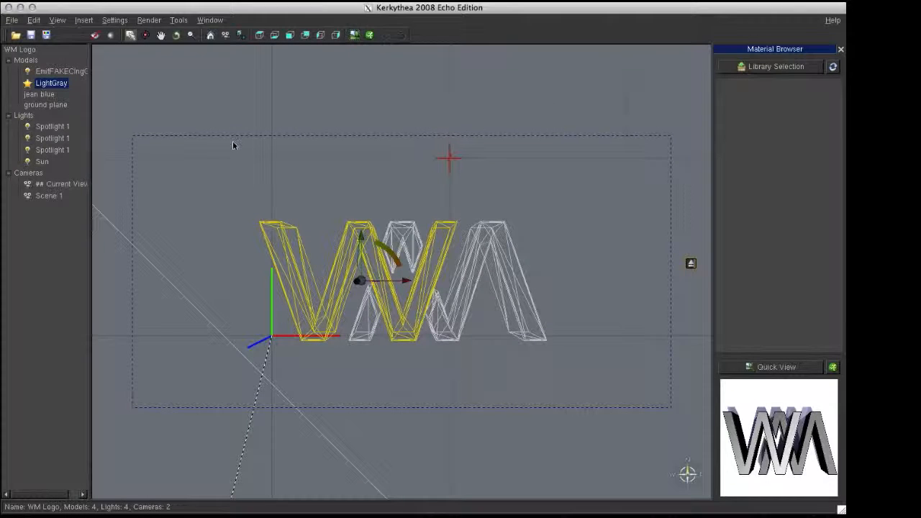
# Apply the darkglas 4 material from the dark mirrorglas library to the LightGray W.
pyautogui.rightClick(58, 84)
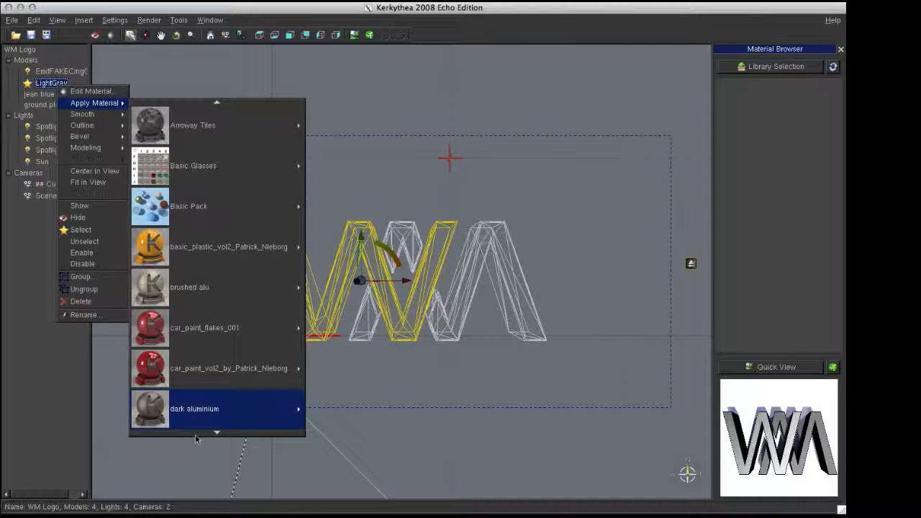
pyautogui.moveTo(195, 435)
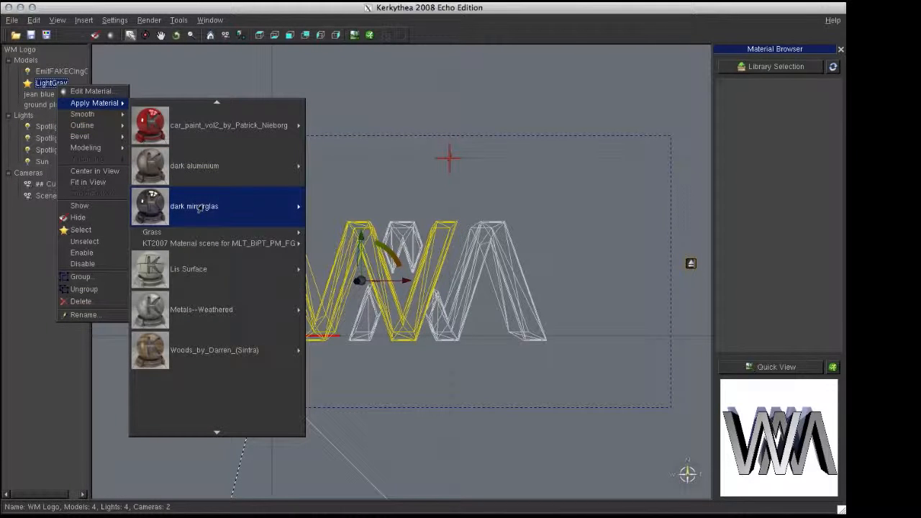
pyautogui.moveTo(205, 209)
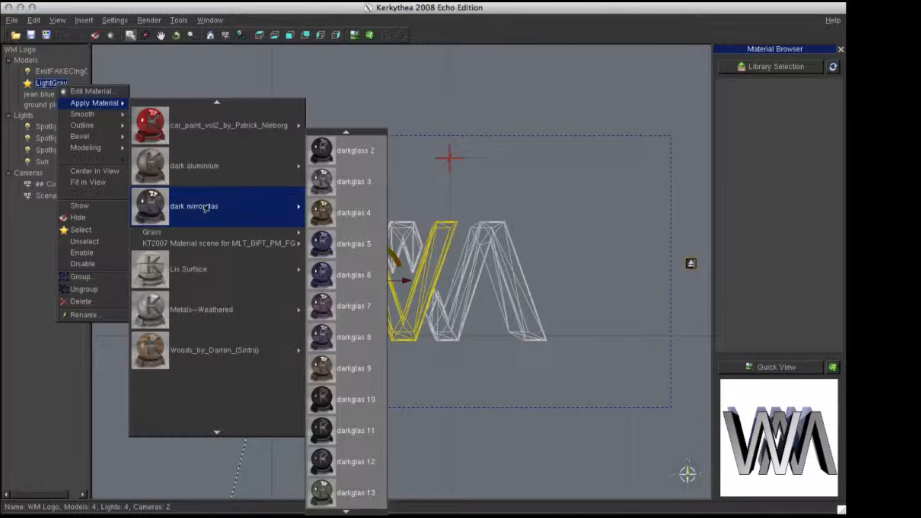
pyautogui.click(367, 216)
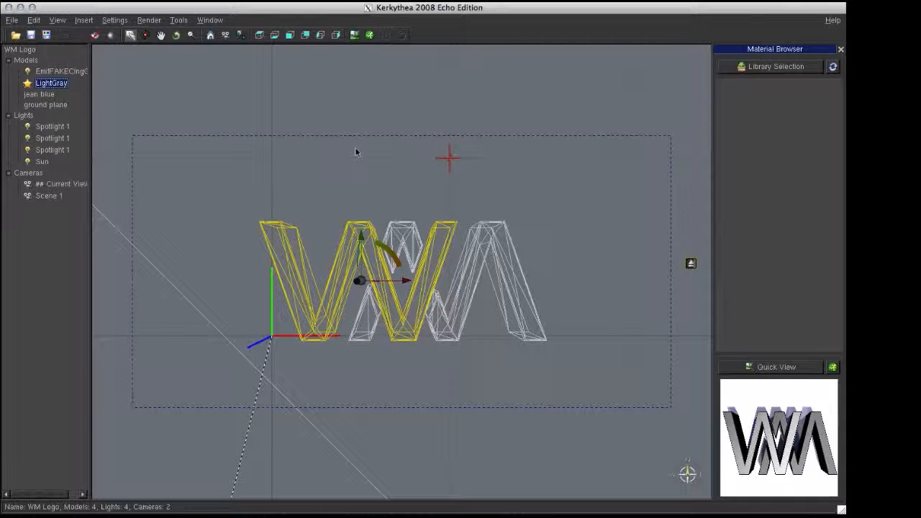
# Select the jean blue M and apply the darkglas 4 material from the dark mirrorglas library to it.
pyautogui.click(399, 234)
pyautogui.rightClick(46, 94)
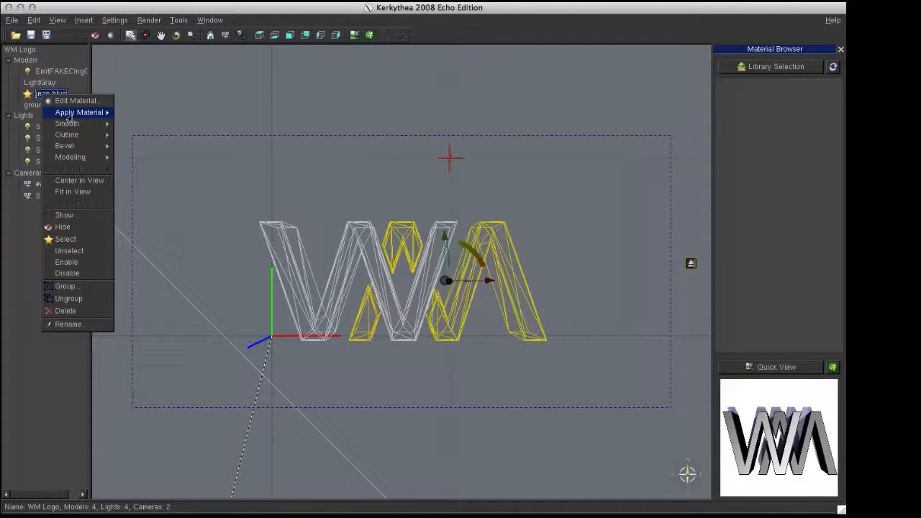
pyautogui.moveTo(160, 445)
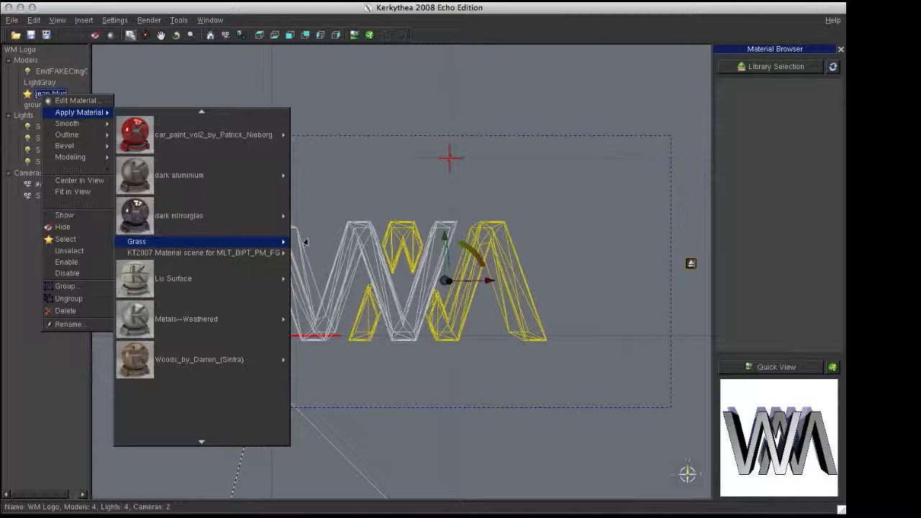
pyautogui.moveTo(280, 217)
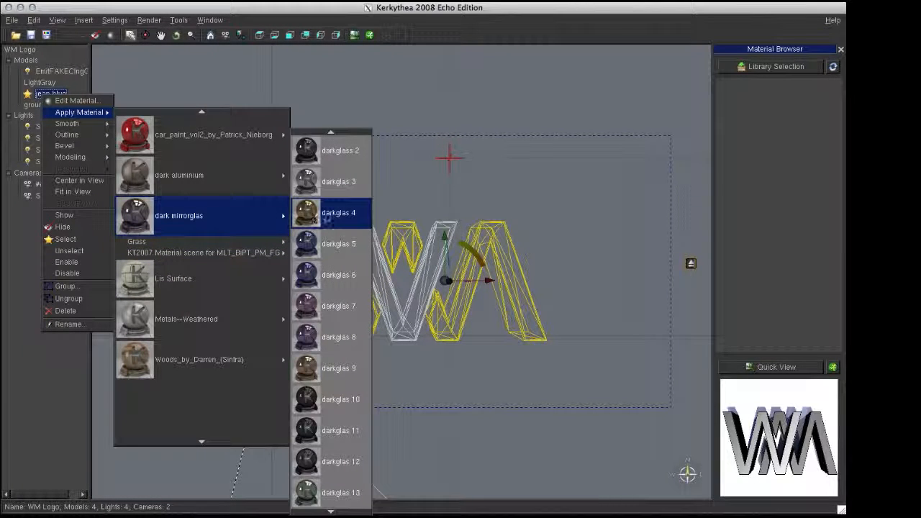
pyautogui.click(334, 211)
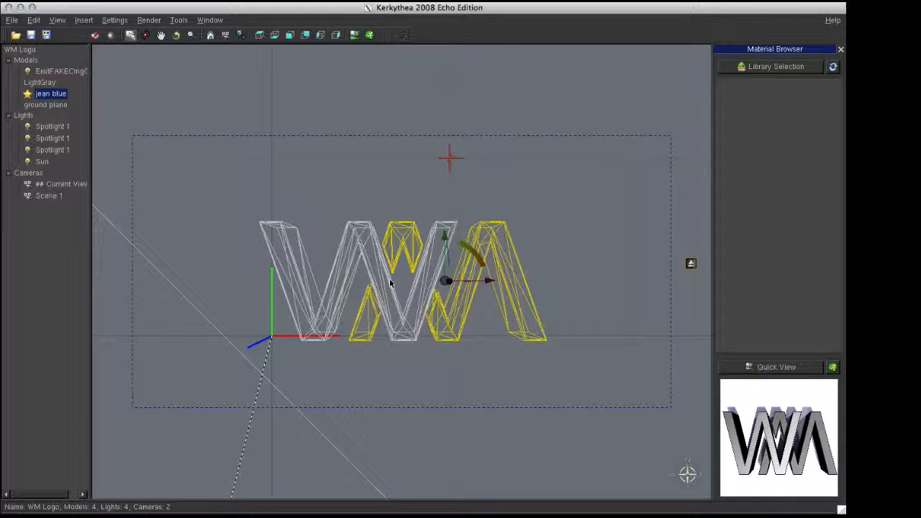
# Insert the Sunset2 sky from the HightresSkies library as the scene's global environment.
pyautogui.scroll(7, 390, 283)
pyautogui.scroll(-7, 390, 283)
pyautogui.click(86, 21)
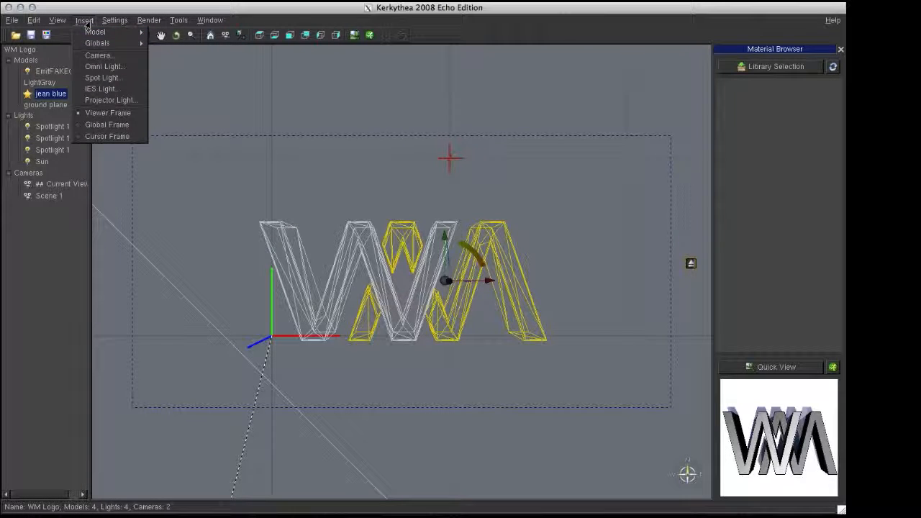
pyautogui.moveTo(108, 43)
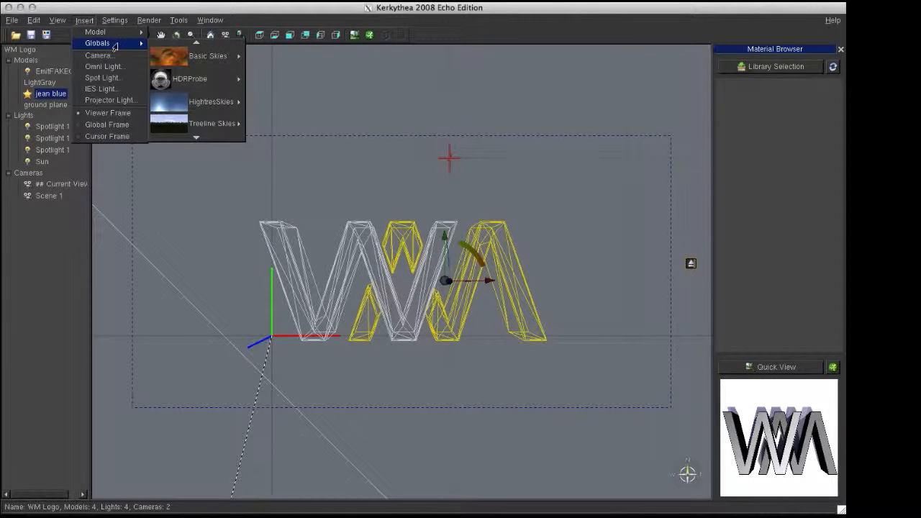
pyautogui.moveTo(207, 103)
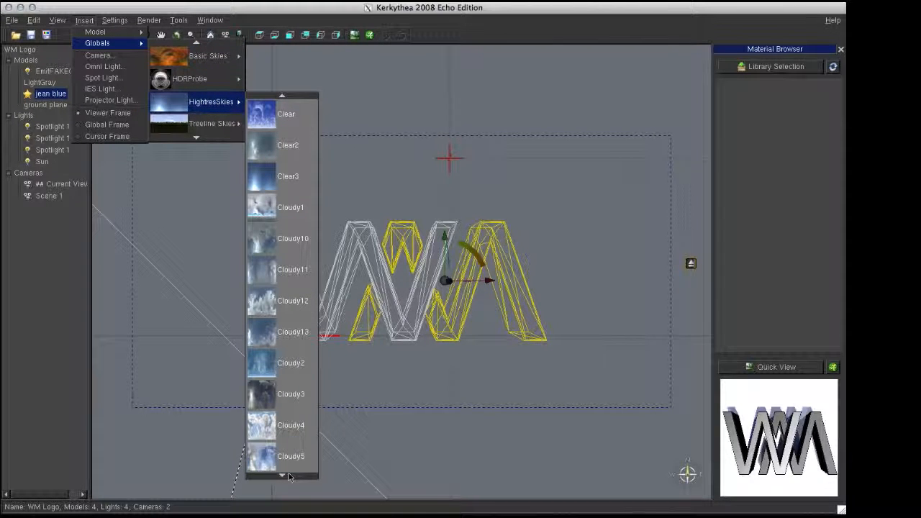
pyautogui.moveTo(288, 475)
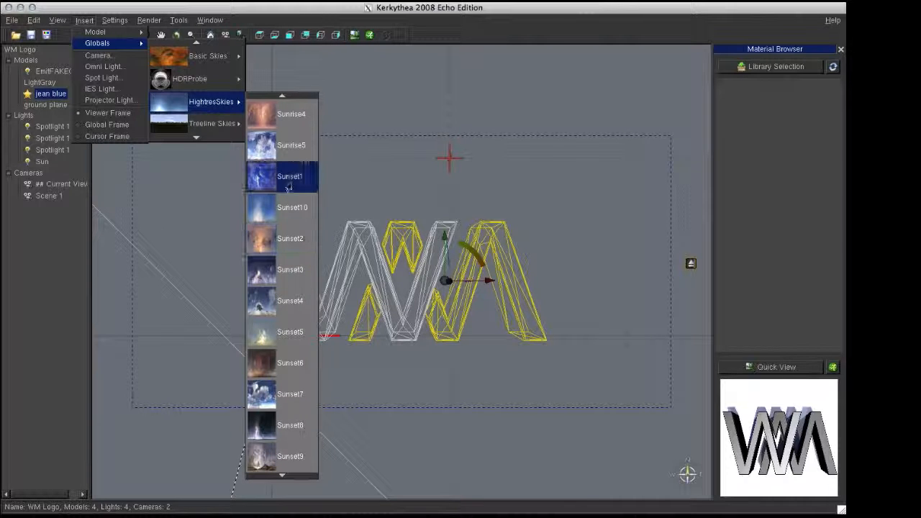
pyautogui.click(299, 247)
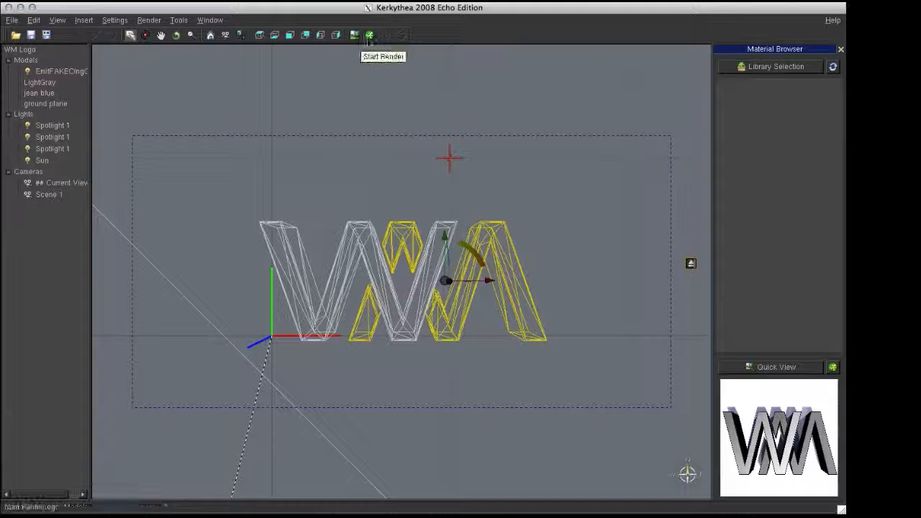
# Open the render's camera and settings options and look through the available resolutions, keeping 1600x1200.
pyautogui.click(369, 36)
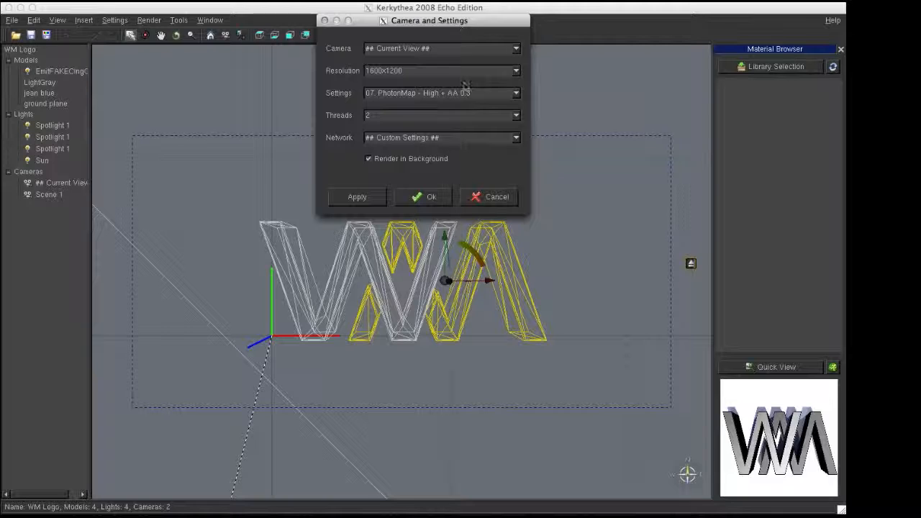
pyautogui.click(517, 71)
pyautogui.scroll(-5, 465, 139)
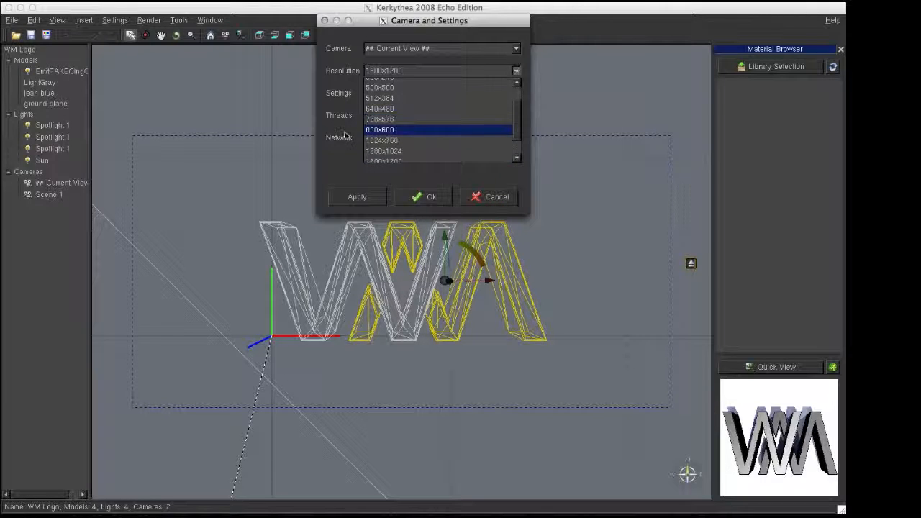
pyautogui.click(345, 134)
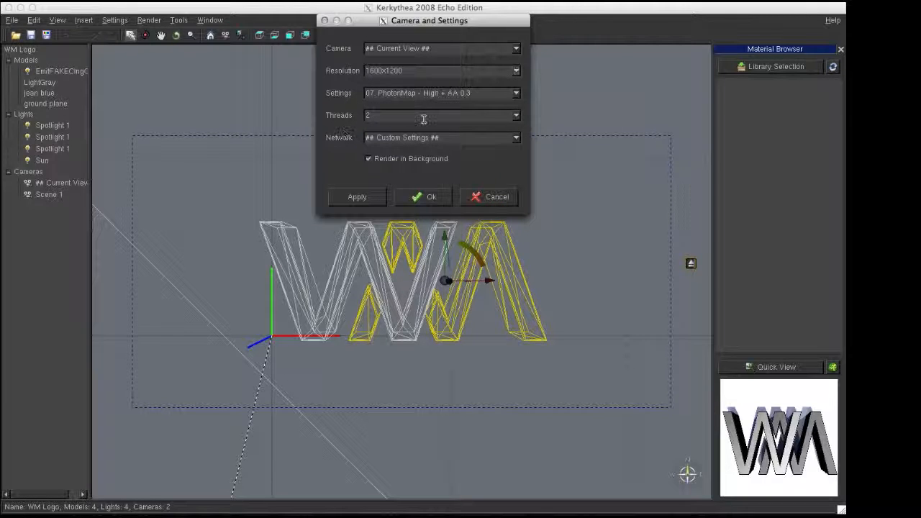
# Try the render settings preset 03. PhotonMap - Quick, followed by 19. Metropolis Light Transport.
pyautogui.click(516, 93)
pyautogui.moveTo(516, 116)
pyautogui.mouseDown()
pyautogui.moveTo(518, 173)
pyautogui.moveTo(517, 108)
pyautogui.mouseUp()
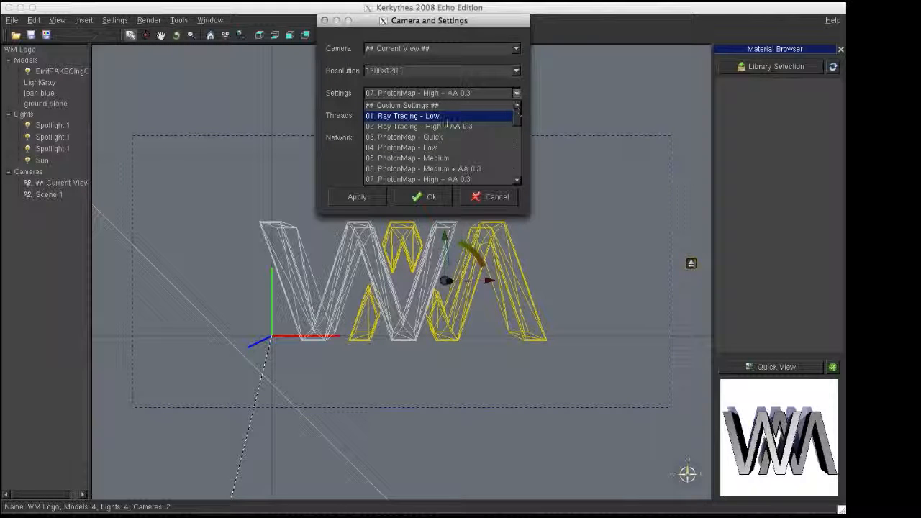
pyautogui.click(430, 137)
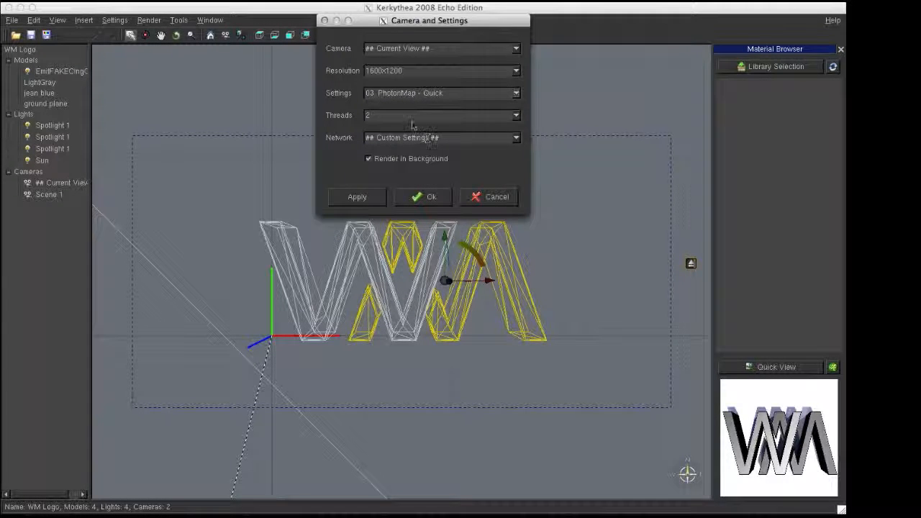
pyautogui.click(515, 99)
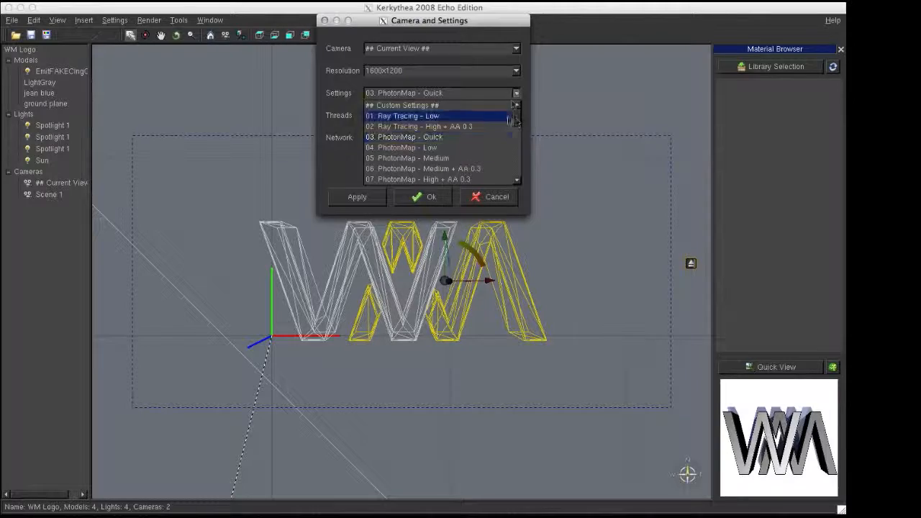
pyautogui.moveTo(516, 106); pyautogui.dragTo(517, 155)
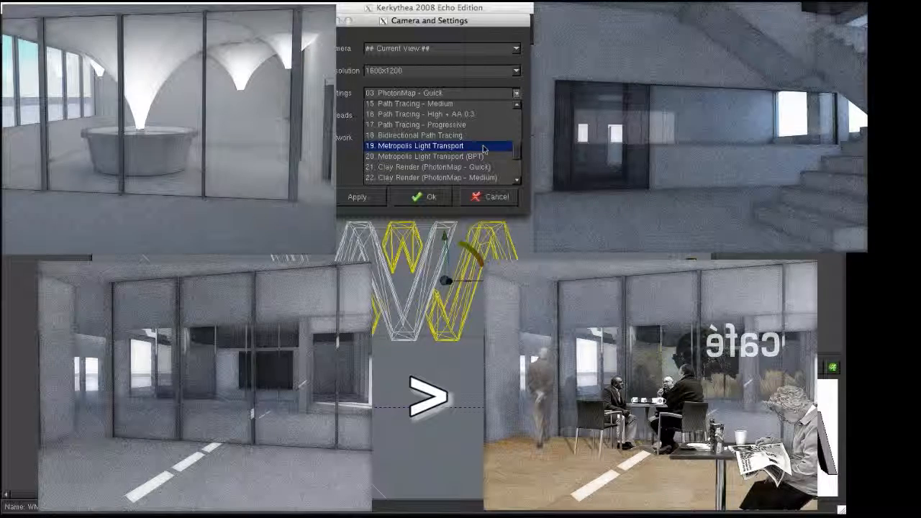
pyautogui.click(482, 147)
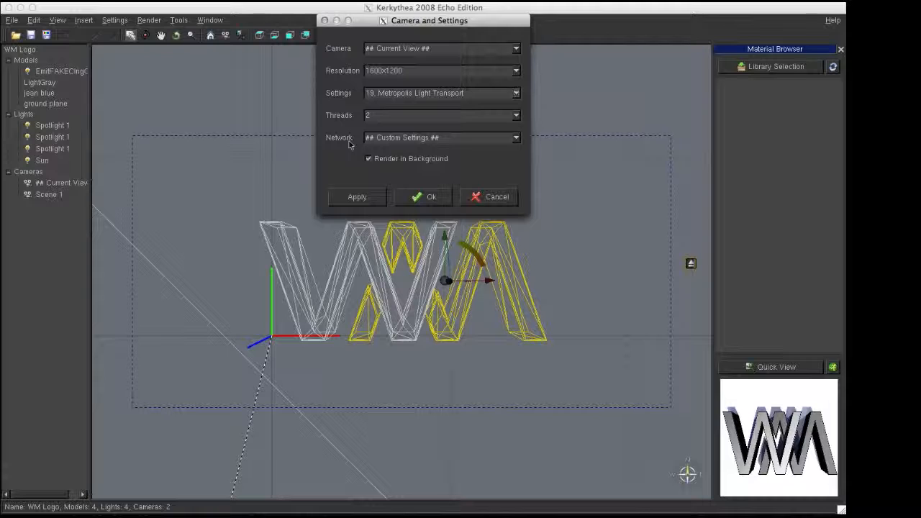
# Set the render settings preset to 06. PhotonMap - Medium + AA 0.3 and the number of threads to 2.
pyautogui.click(516, 93)
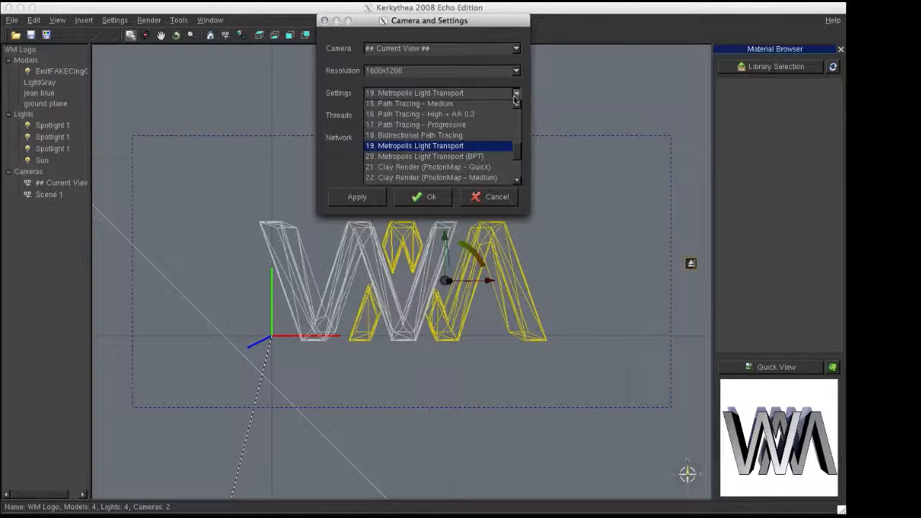
pyautogui.scroll(5, 452, 148)
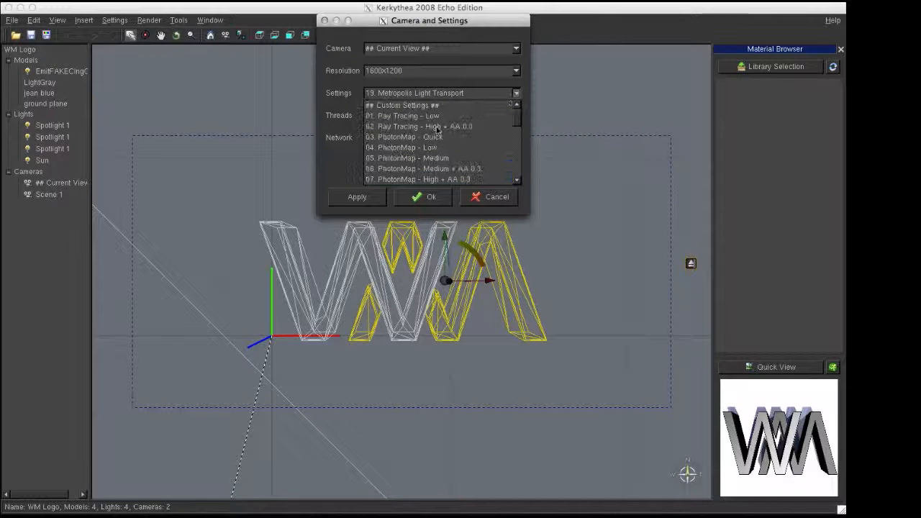
pyautogui.scroll(-7, 437, 133)
pyautogui.scroll(7, 436, 136)
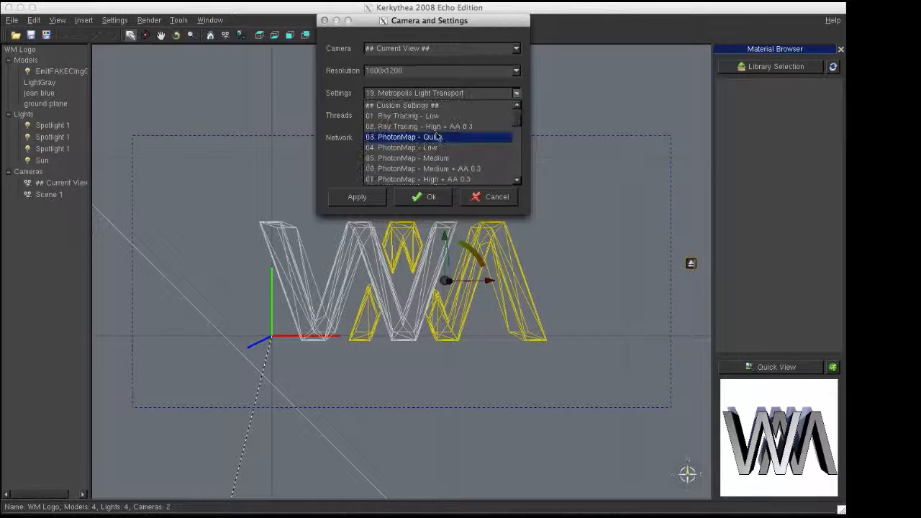
pyautogui.scroll(-1, 419, 169)
pyautogui.scroll(-7, 421, 165)
pyautogui.scroll(8, 446, 148)
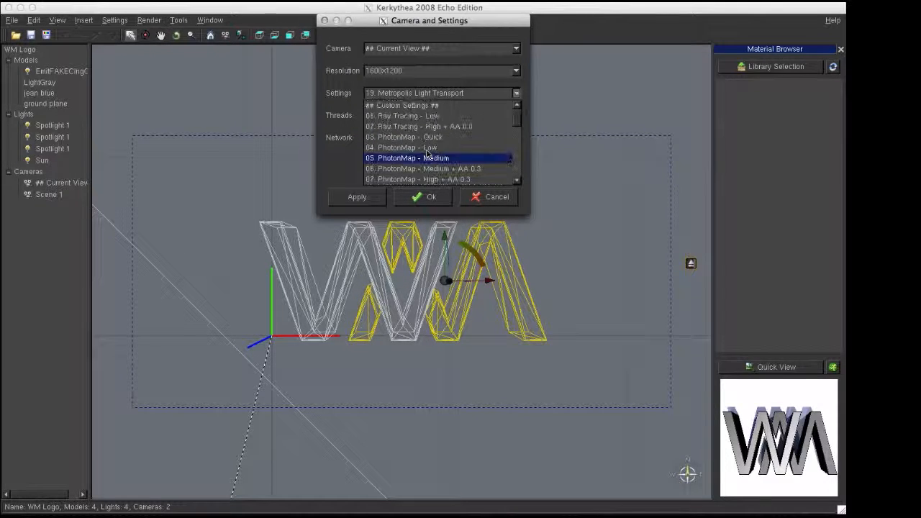
pyautogui.click(459, 169)
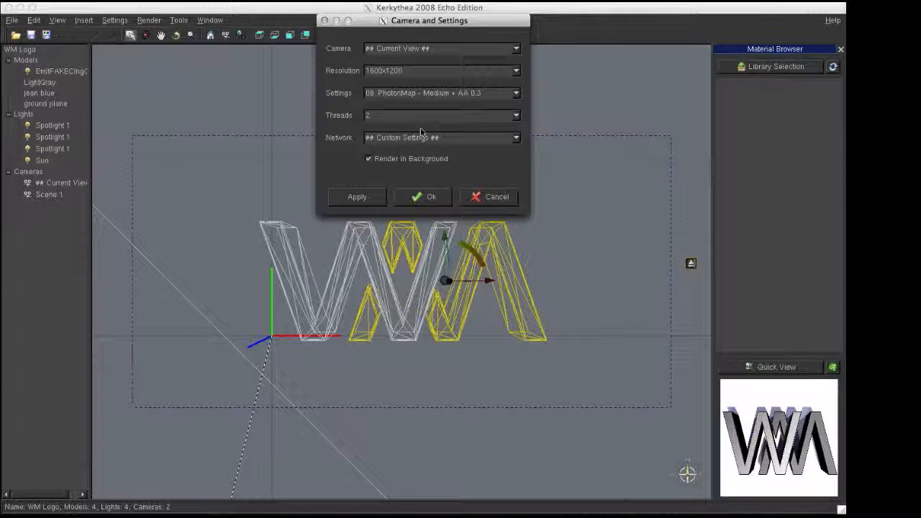
pyautogui.click(504, 116)
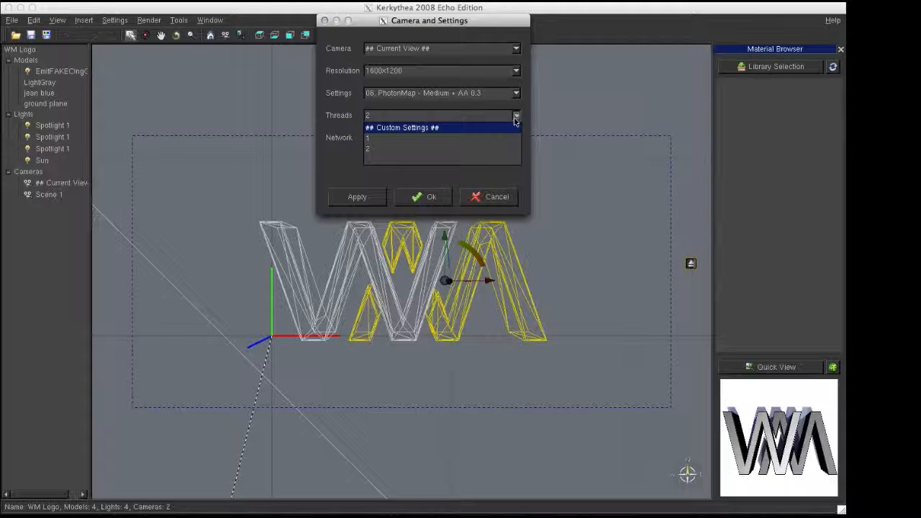
pyautogui.click(455, 151)
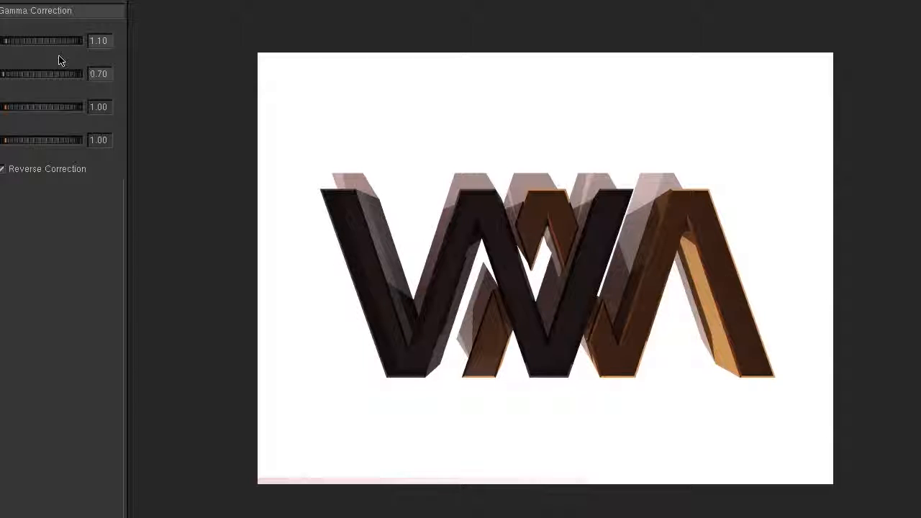
# Slightly lower the first Gamma Correction value of the rendered image.
pyautogui.moveTo(17, 43); pyautogui.dragTo(12, 44)
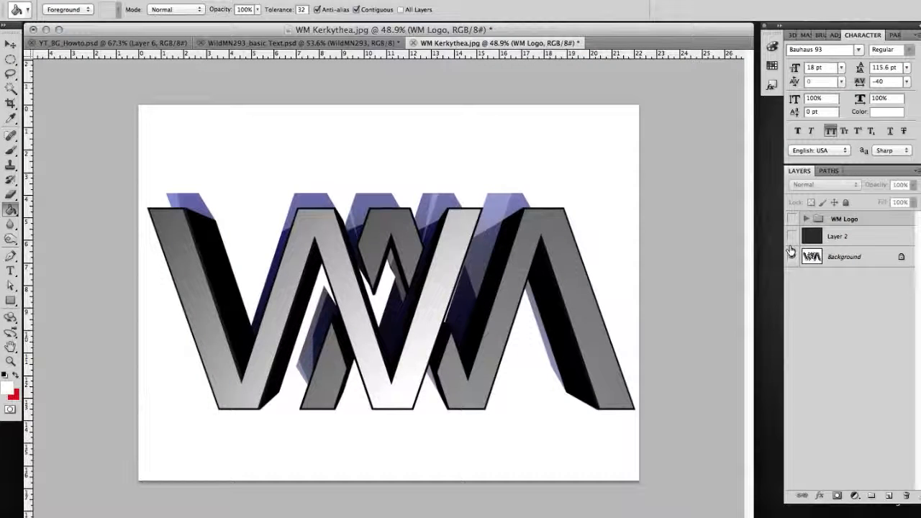
# Switch to WM Kerkythea.jpg in Photoshop, select the Background layer, and show Background, the WM Logo group and Layer 2.
pyautogui.click(792, 256)
pyautogui.click(812, 257)
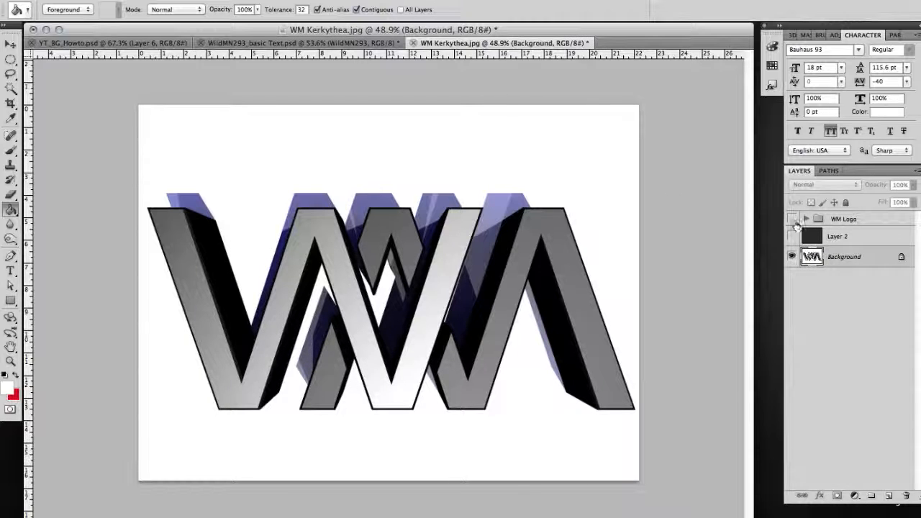
pyautogui.click(792, 219)
pyautogui.click(792, 236)
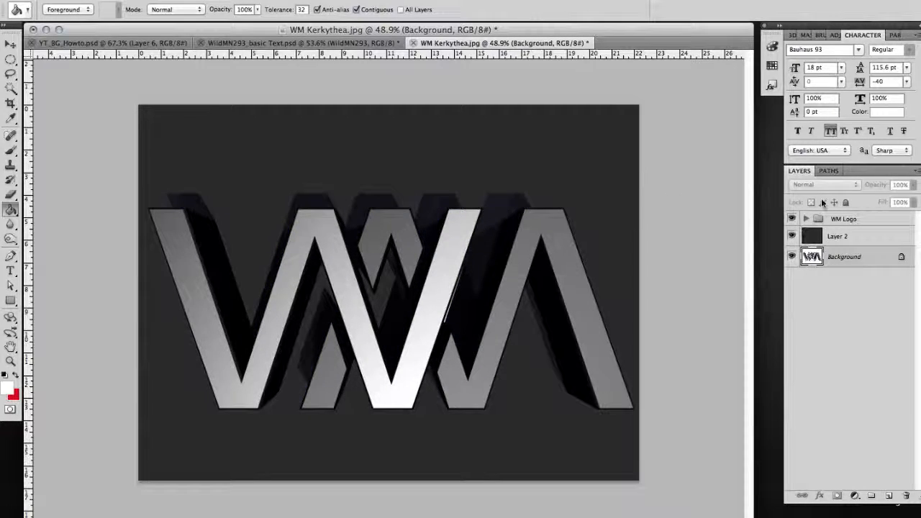
# Expand the WM Logo group and toggle Layer 3 and Background copy to compare what each contributes to the logo.
pyautogui.click(806, 218)
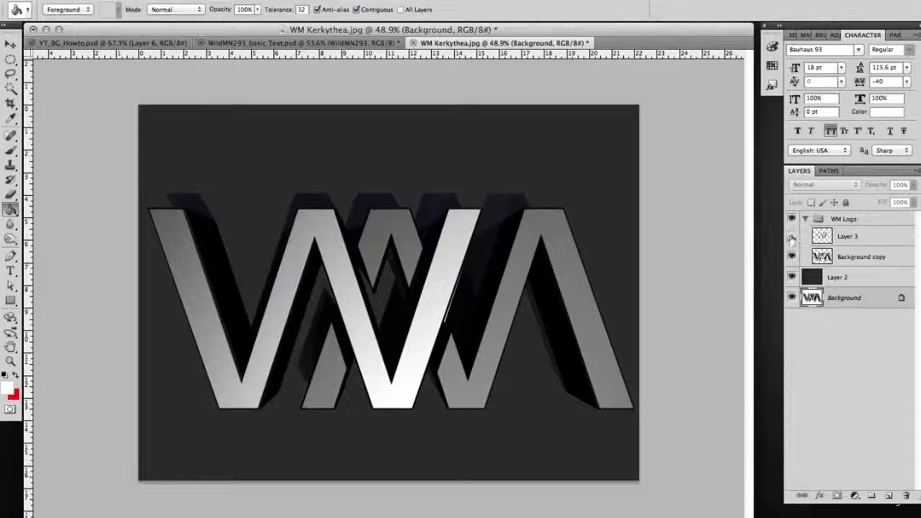
pyautogui.click(792, 238)
pyautogui.click(791, 237)
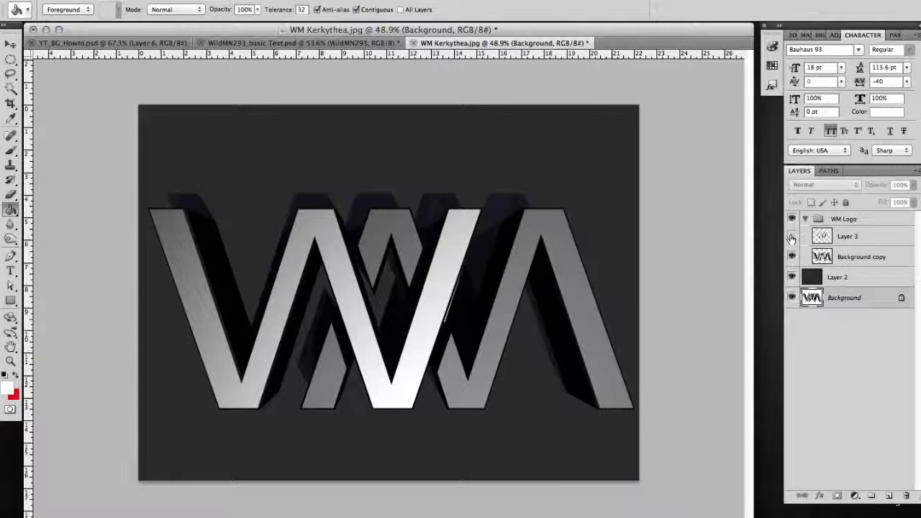
pyautogui.click(791, 238)
pyautogui.click(791, 237)
pyautogui.click(791, 237)
pyautogui.click(792, 238)
pyautogui.click(792, 238)
pyautogui.click(792, 238)
pyautogui.click(792, 257)
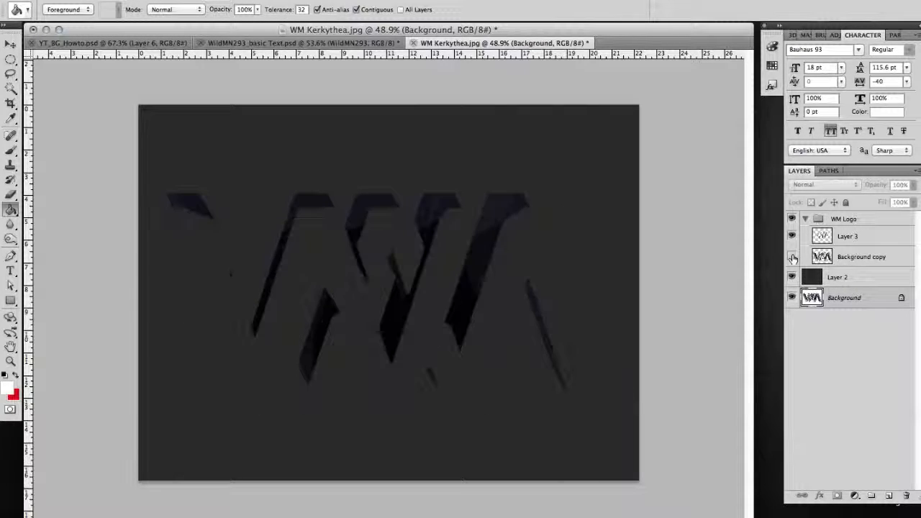
pyautogui.click(793, 257)
pyautogui.click(793, 257)
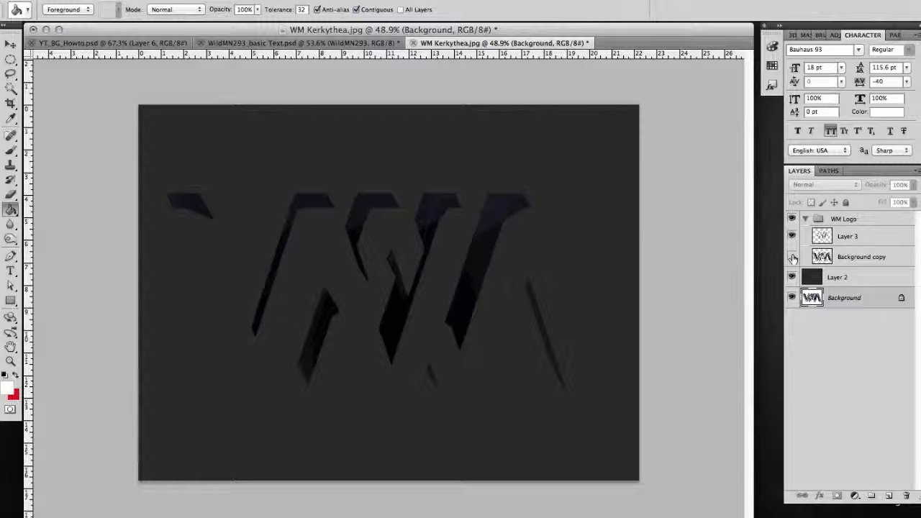
pyautogui.click(792, 257)
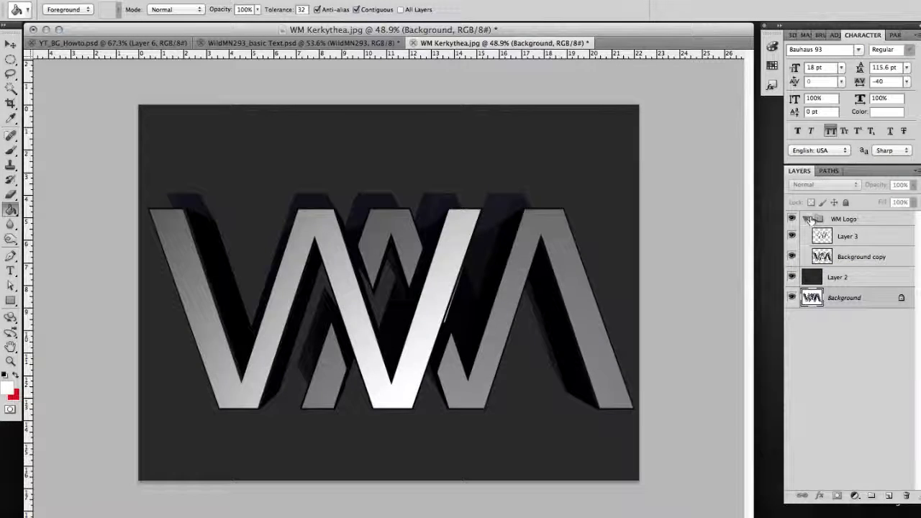
# Collapse the WM Logo group and hide both the group and Layer 2.
pyautogui.click(808, 219)
pyautogui.click(792, 219)
pyautogui.click(792, 236)
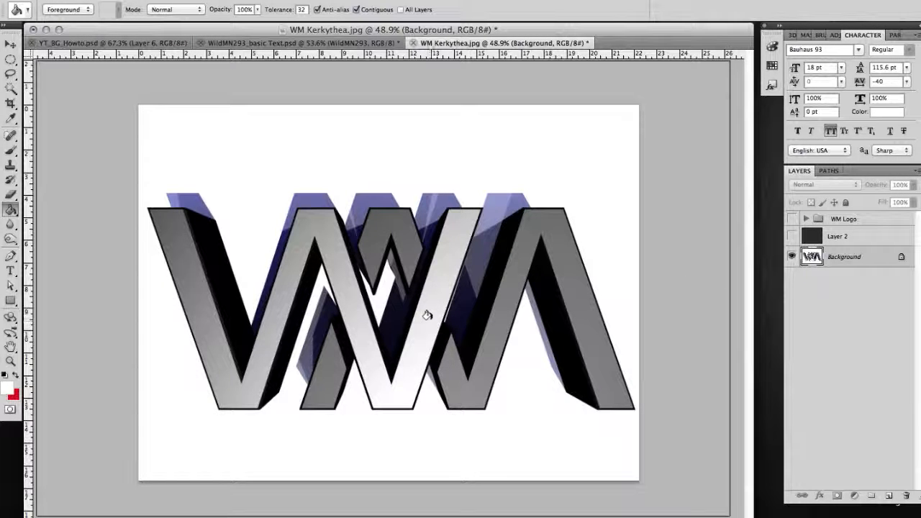
# Duplicate the Background layer and hide the original.
pyautogui.press('v')
pyautogui.moveTo(815, 288); pyautogui.dragTo(888, 495)
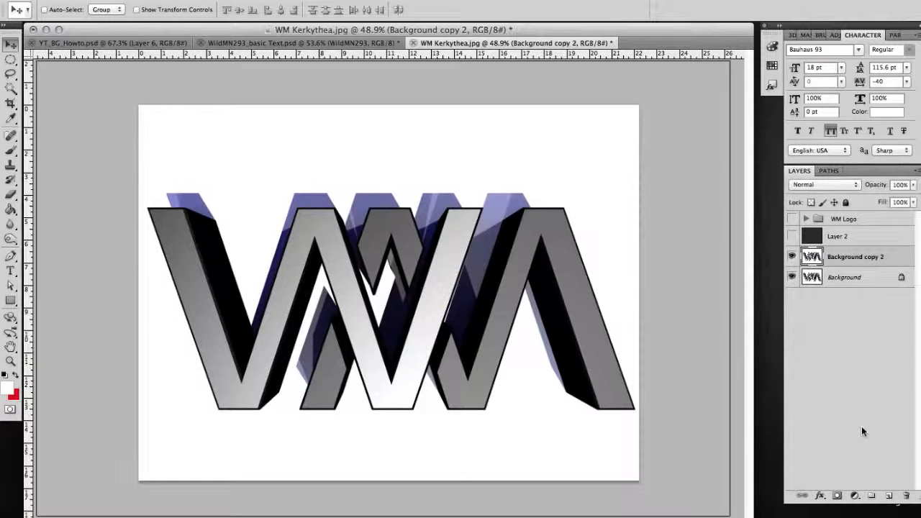
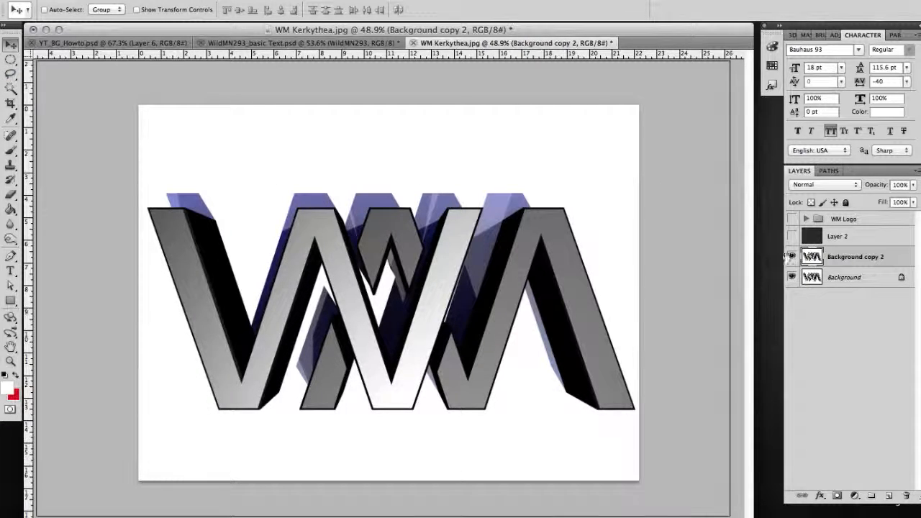
pyautogui.click(792, 277)
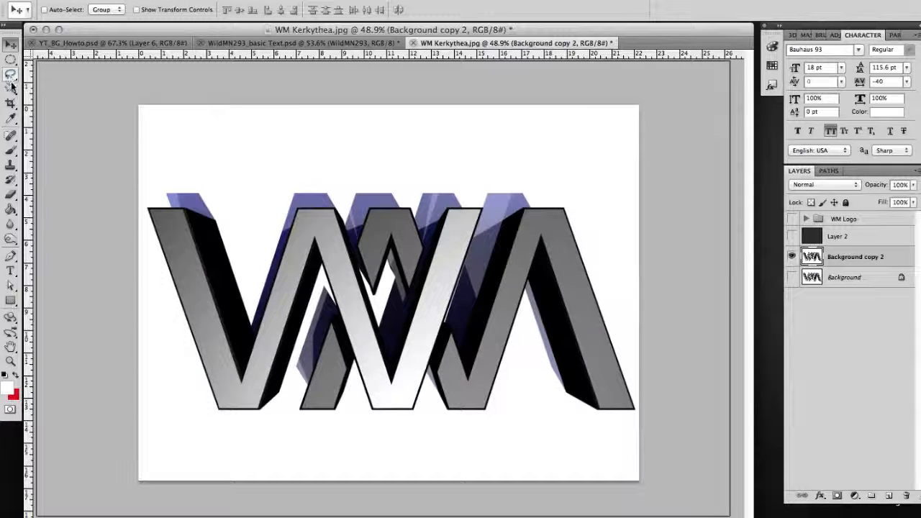
# Select the white area around the logo and the enclosed white gap in its middle with the Magic Wand, undoing any stray addition.
pyautogui.moveTo(11, 87); pyautogui.dragTo(51, 103)
pyautogui.click(260, 180)
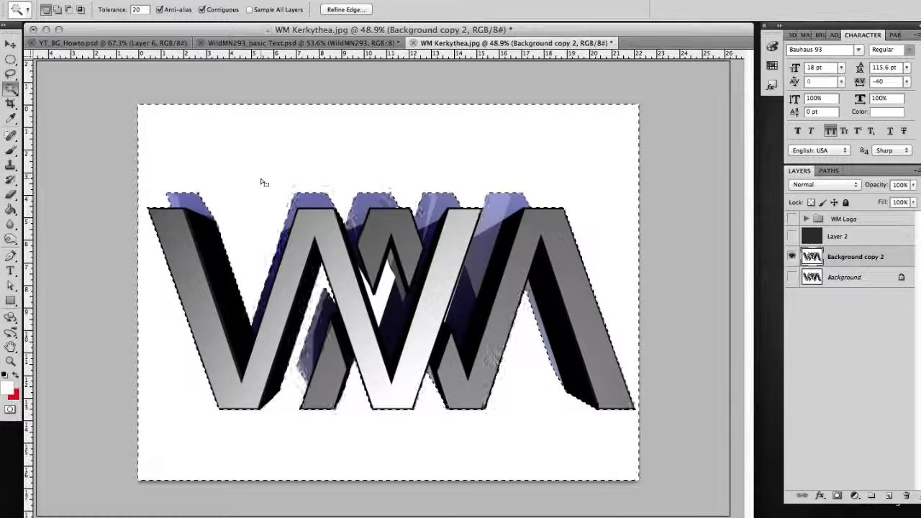
pyautogui.keyDown('shift'); pyautogui.click(380, 299); pyautogui.keyUp('shift')
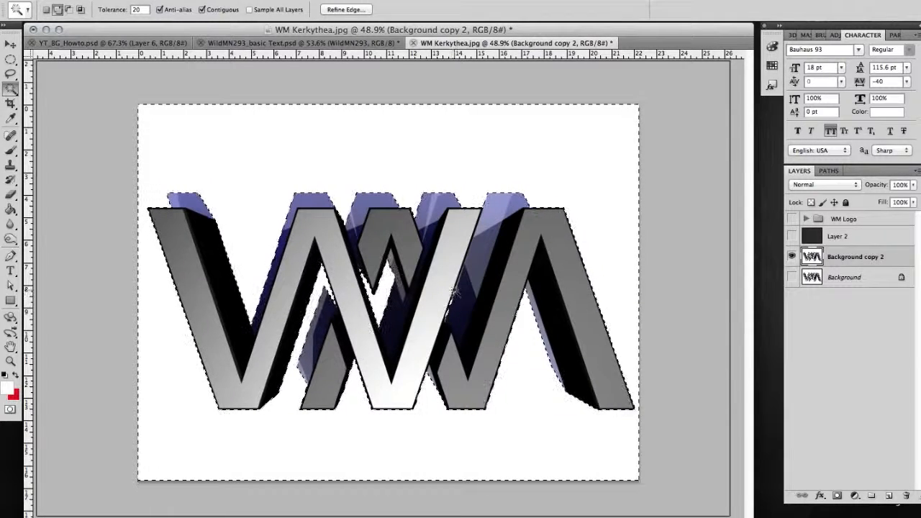
pyautogui.keyDown('shift'); pyautogui.click(459, 311); pyautogui.keyUp('shift')
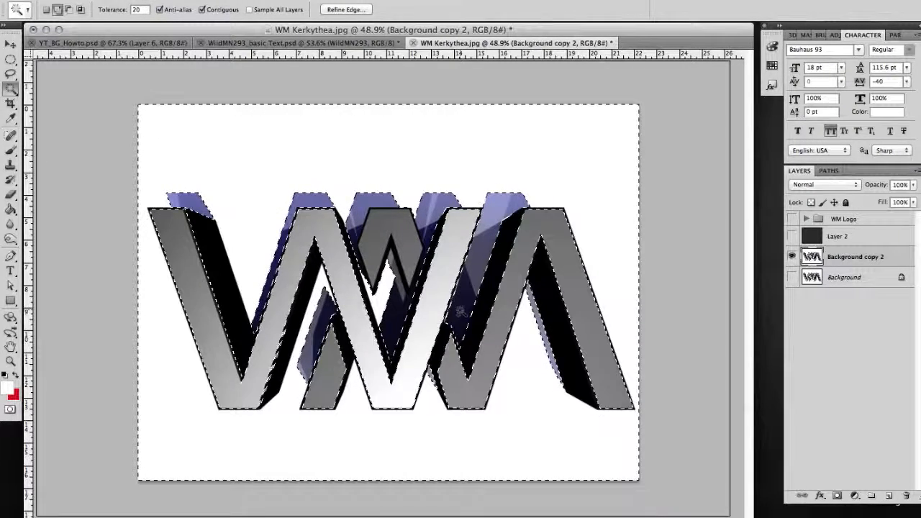
pyautogui.press('super+z')
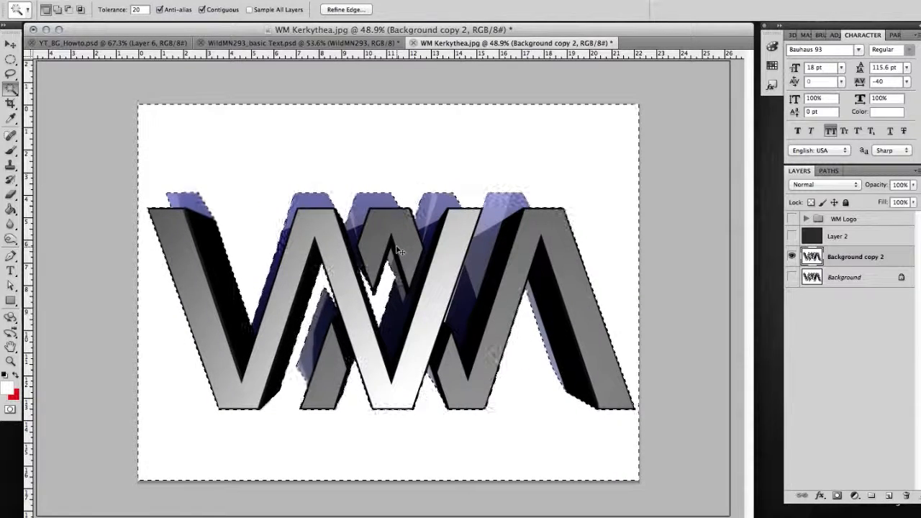
# Invert the selection to the logo itself and copy it onto a new layer.
pyautogui.press('super+shift+i')
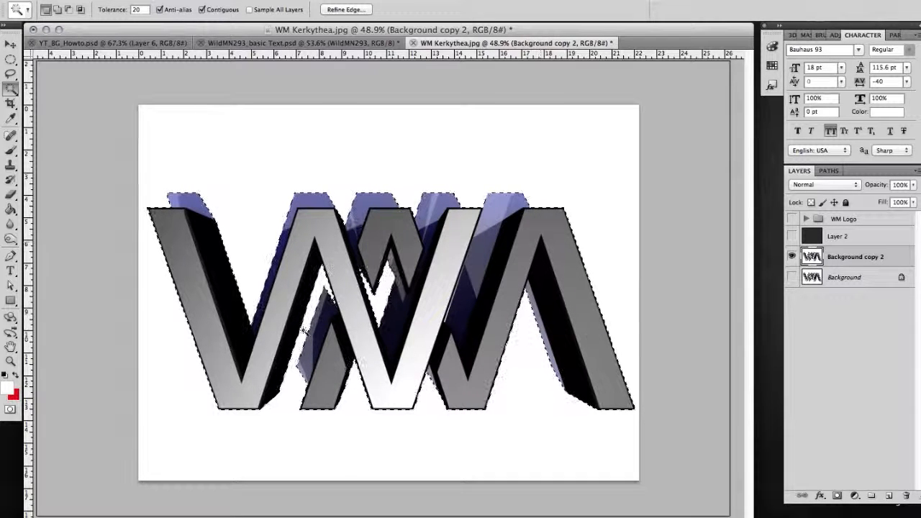
pyautogui.rightClick(364, 308)
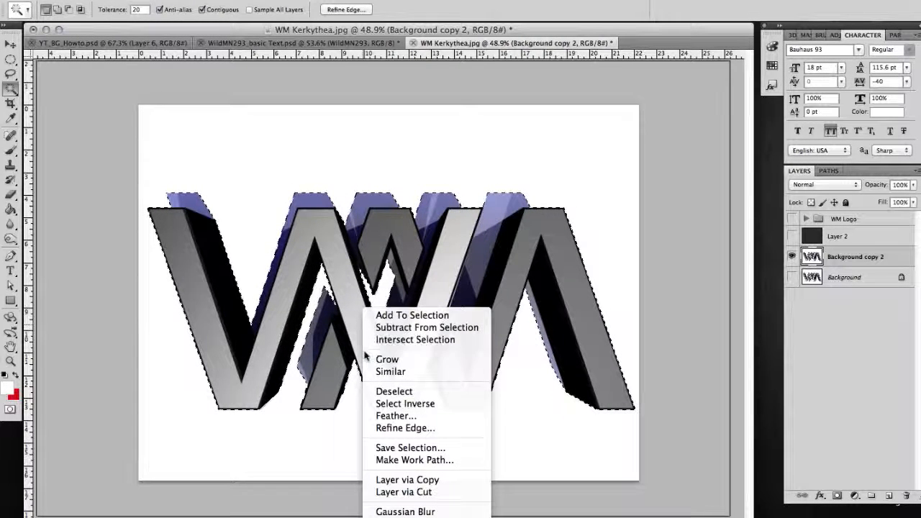
pyautogui.click(400, 480)
# Place the dark Layer 2 directly beneath the logo cut-out and show it to check the cut-out's edges.
pyautogui.moveTo(811, 277); pyautogui.dragTo(804, 237)
pyautogui.click(792, 257)
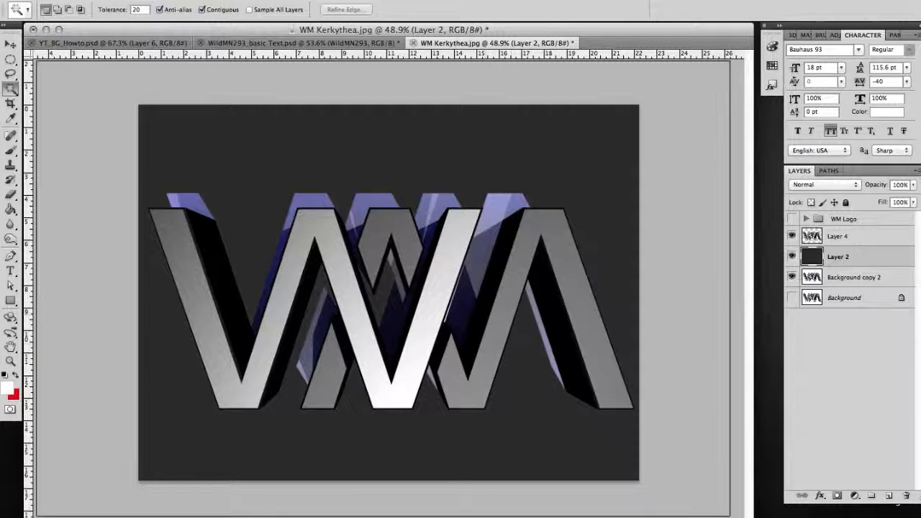
pyautogui.keyDown('alt'); pyautogui.scroll(5, 459, 358); pyautogui.keyUp('alt')
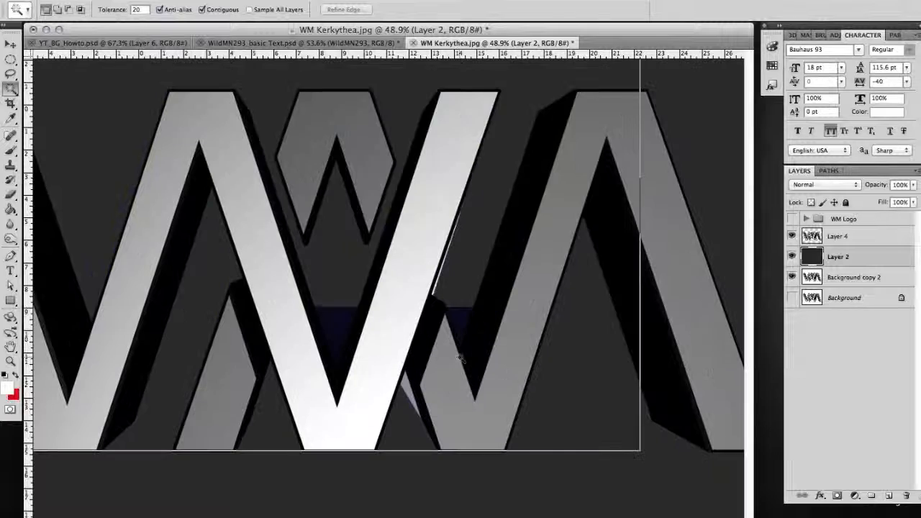
pyautogui.keyDown('alt'); pyautogui.scroll(4, 342, 250); pyautogui.keyUp('alt')
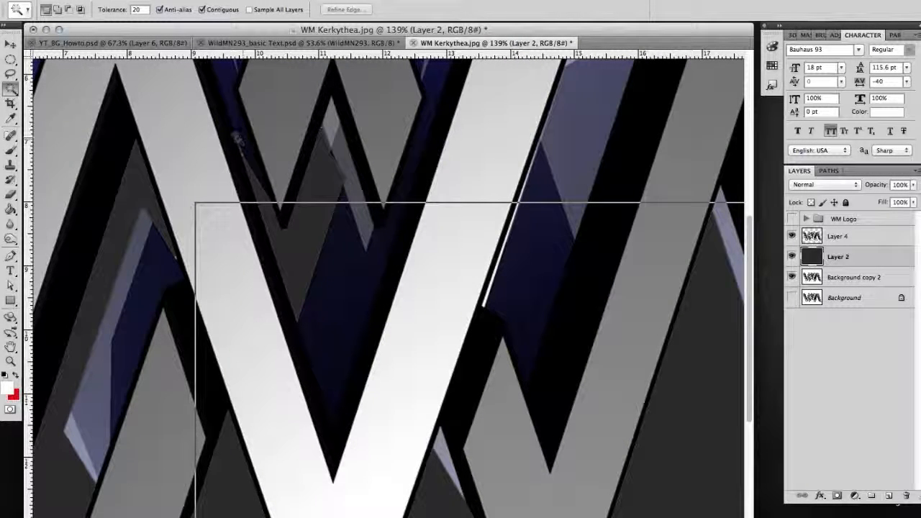
pyautogui.keyDown('alt'); pyautogui.scroll(-10, 347, 258); pyautogui.keyUp('alt')
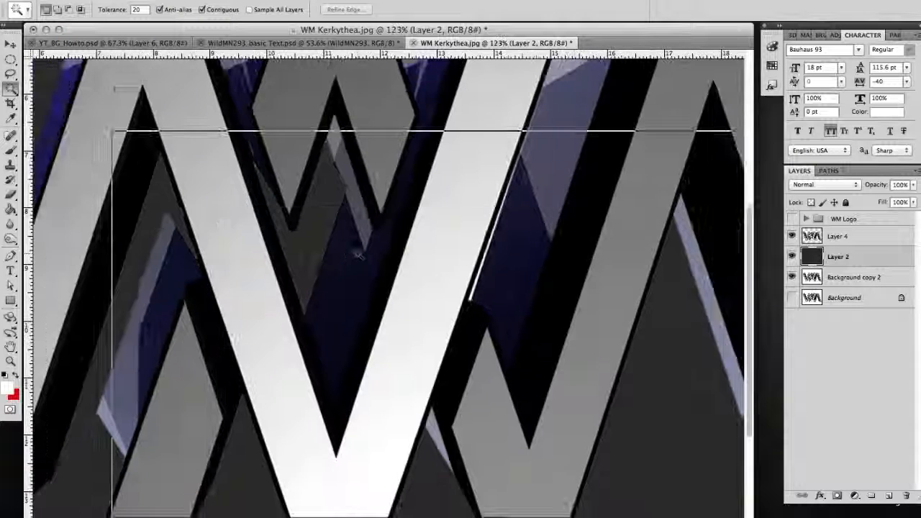
pyautogui.keyDown('alt'); pyautogui.scroll(-3, 358, 253); pyautogui.keyUp('alt')
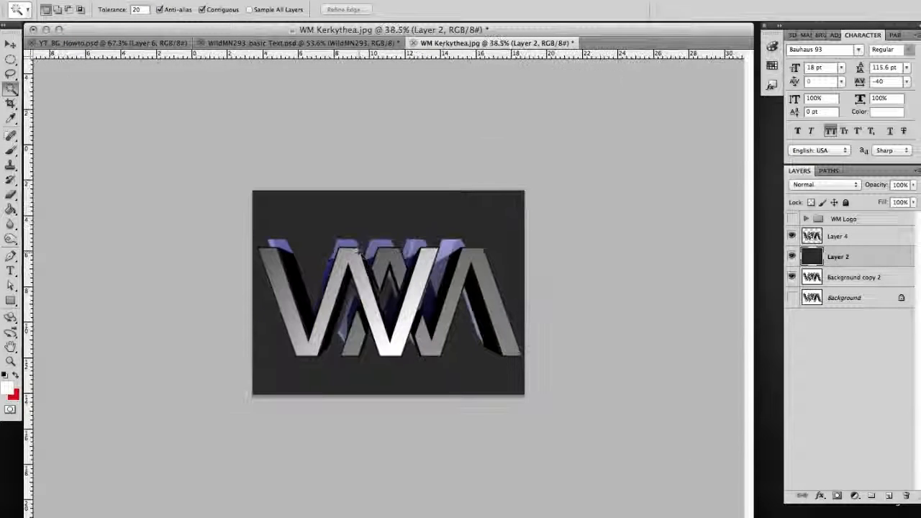
# Hide Background copy 2 and make the Layer 4 logo cut-out the active layer.
pyautogui.keyDown('alt'); pyautogui.scroll(3, 357, 253); pyautogui.keyUp('alt')
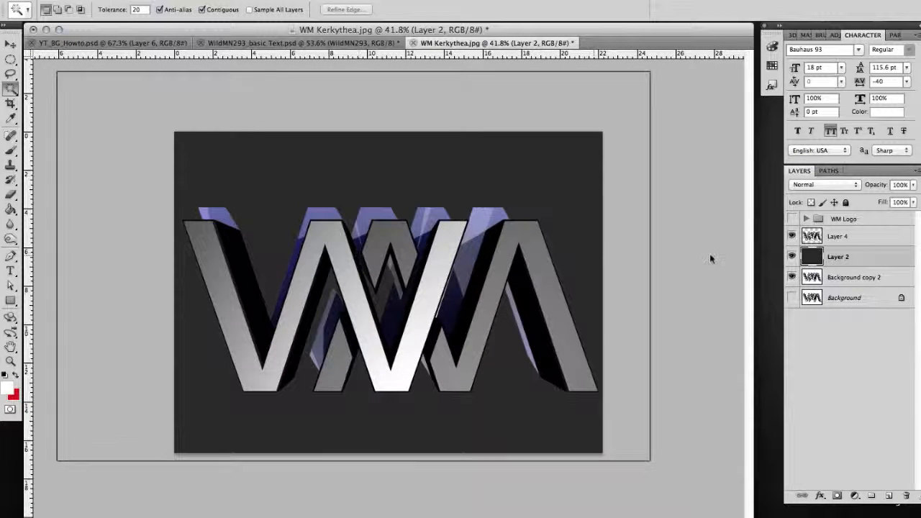
pyautogui.click(851, 240)
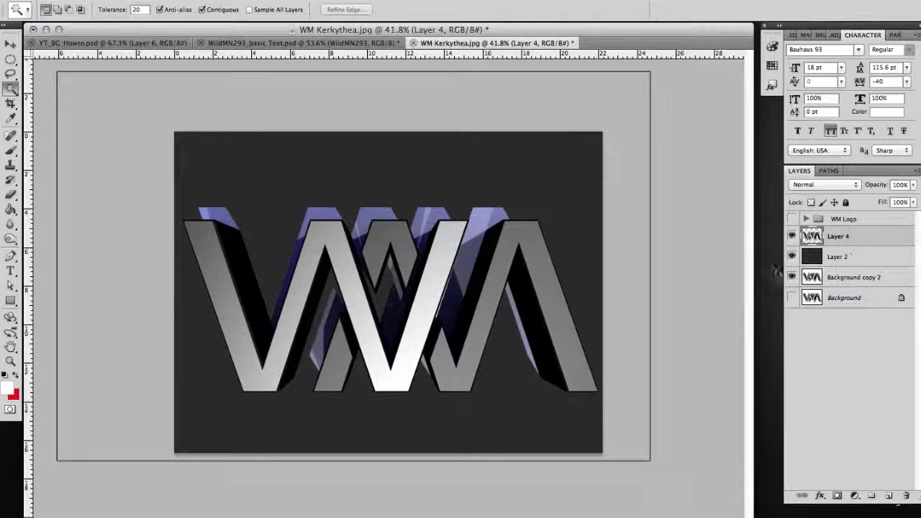
pyautogui.click(792, 277)
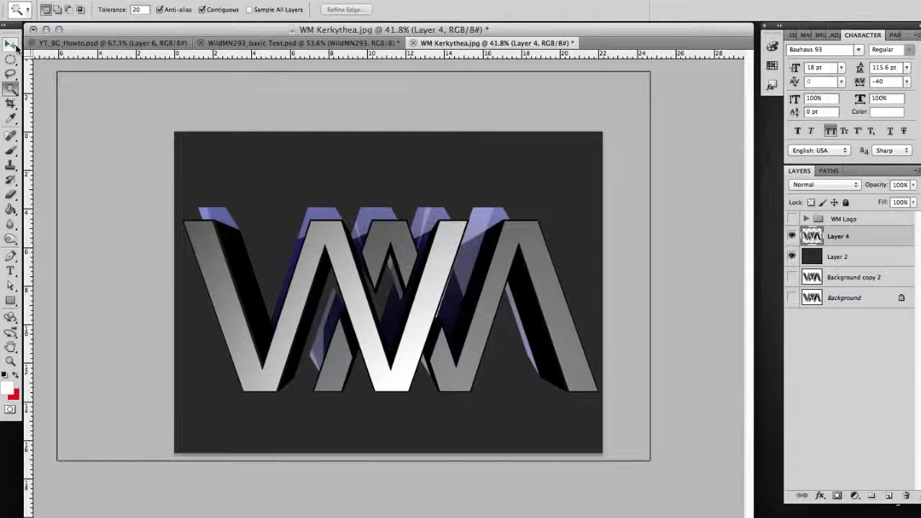
pyautogui.click(138, 10)
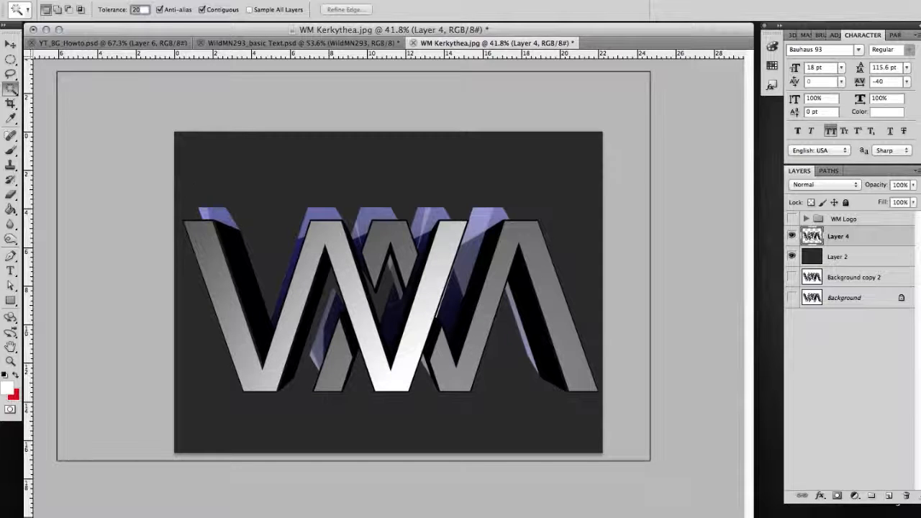
pyautogui.write('5')
pyautogui.click(222, 220)
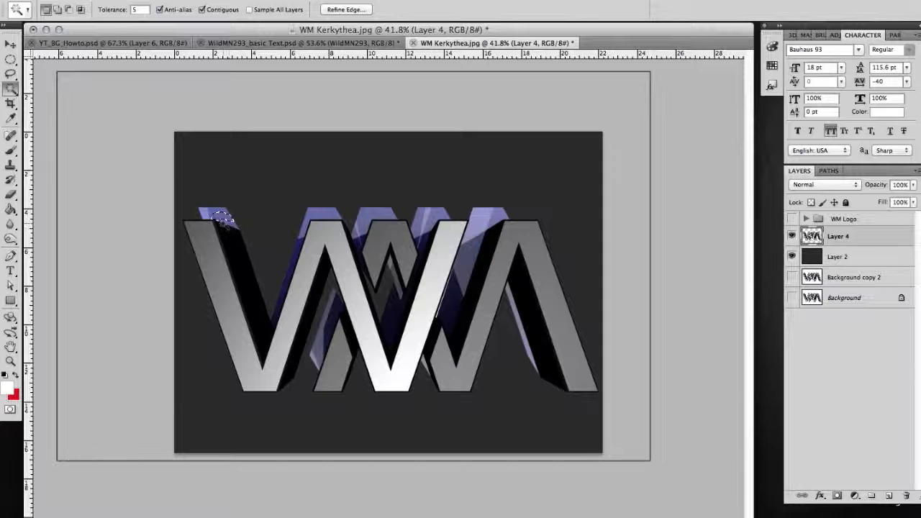
pyautogui.keyDown('alt'); pyautogui.scroll(3, 226, 214); pyautogui.keyUp('alt')
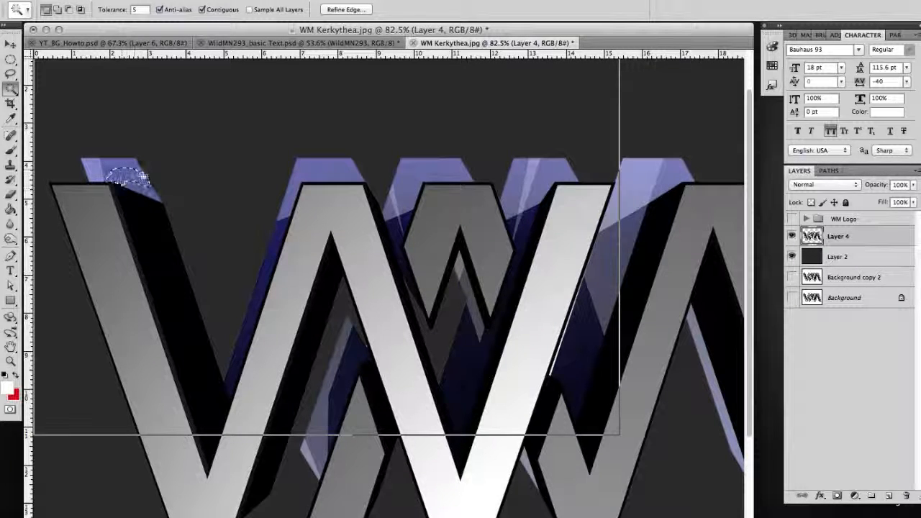
pyautogui.press('super+d')
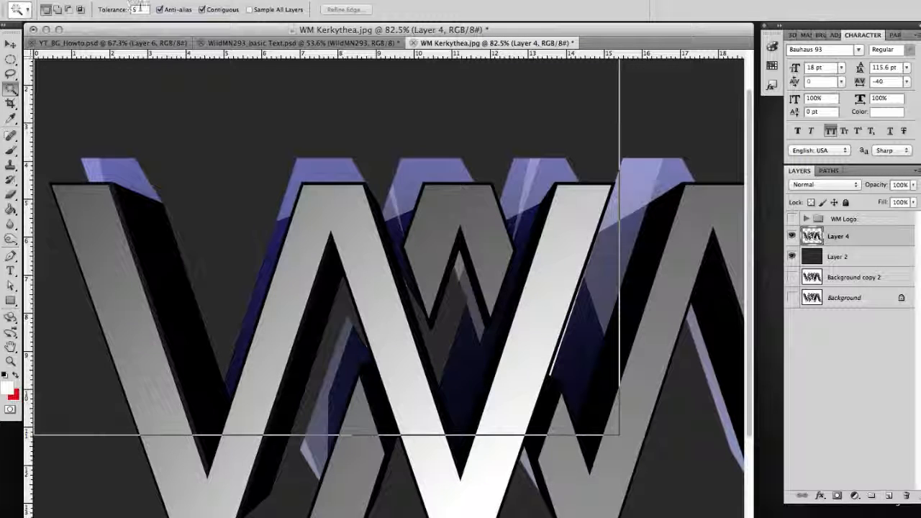
# Set the Magic Wand tolerance to 20 and select the purple and dark blue side reflections across the logo's left and middle parts.
pyautogui.moveTo(143, 10); pyautogui.dragTo(125, 9)
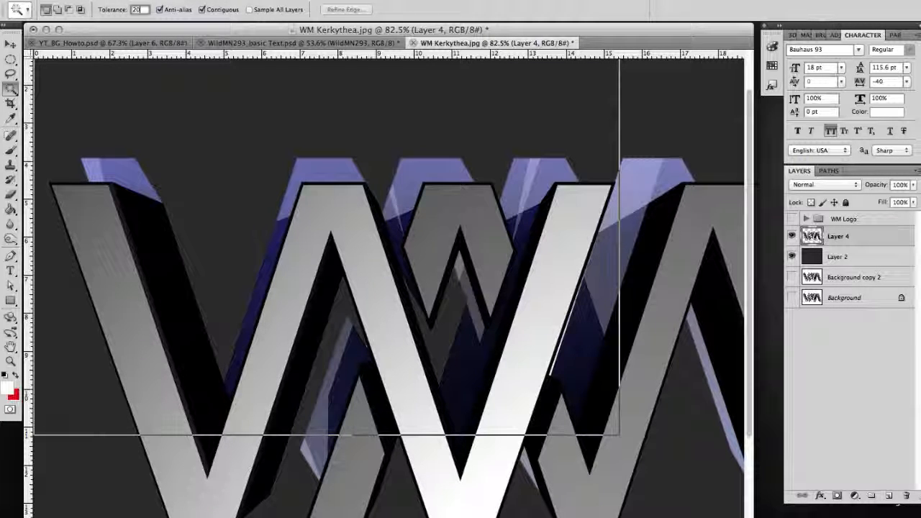
pyautogui.write('20')
pyautogui.click(137, 180)
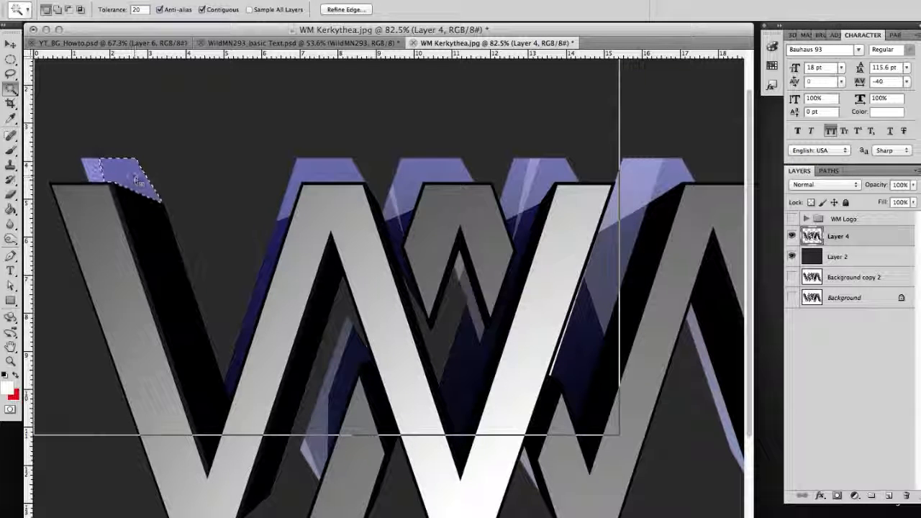
pyautogui.click(324, 169)
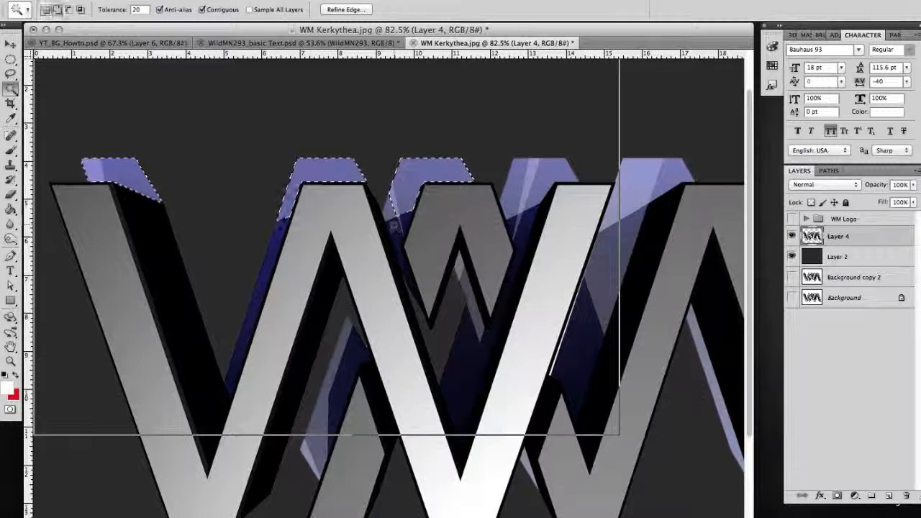
pyautogui.keyDown('shift'); pyautogui.click(420, 317); pyautogui.keyUp('shift')
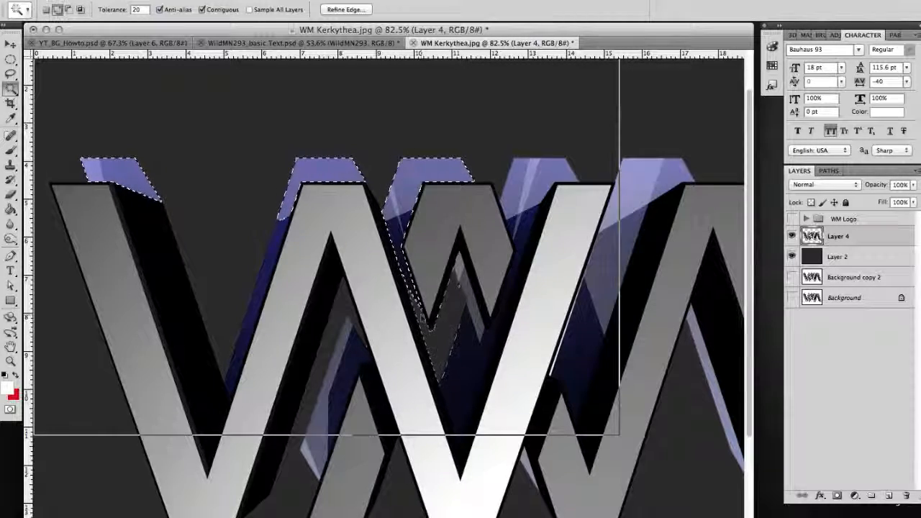
pyautogui.keyDown('shift'); pyautogui.click(520, 222); pyautogui.keyUp('shift')
pyautogui.keyDown('shift'); pyautogui.click(524, 189); pyautogui.keyUp('shift')
pyautogui.keyDown('shift'); pyautogui.click(341, 395); pyautogui.keyUp('shift')
pyautogui.keyDown('shift'); pyautogui.click(260, 305); pyautogui.keyUp('shift')
pyautogui.hscroll(5, 577, 178)
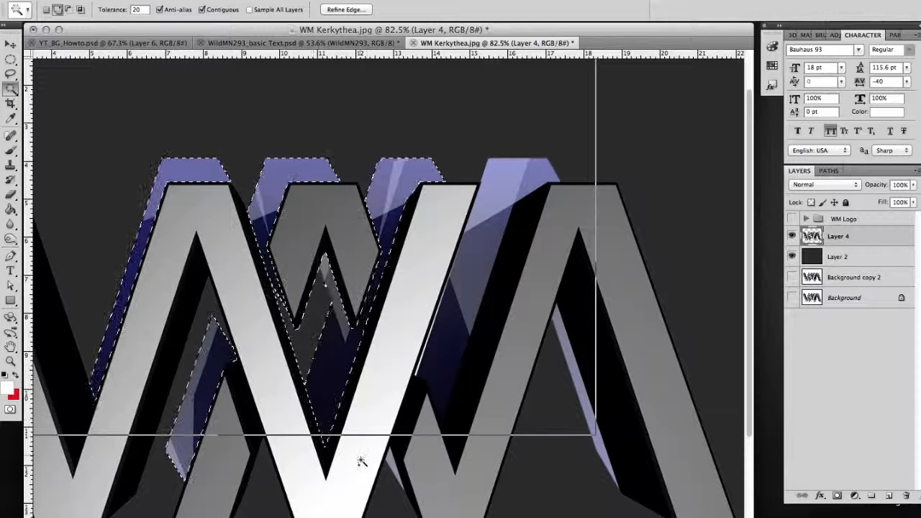
# Add the remaining reflections to the selection: the small lower sliver, the large area behind the last letter and its thin inner strip.
pyautogui.keyDown('shift'); pyautogui.click(396, 477); pyautogui.keyUp('shift')
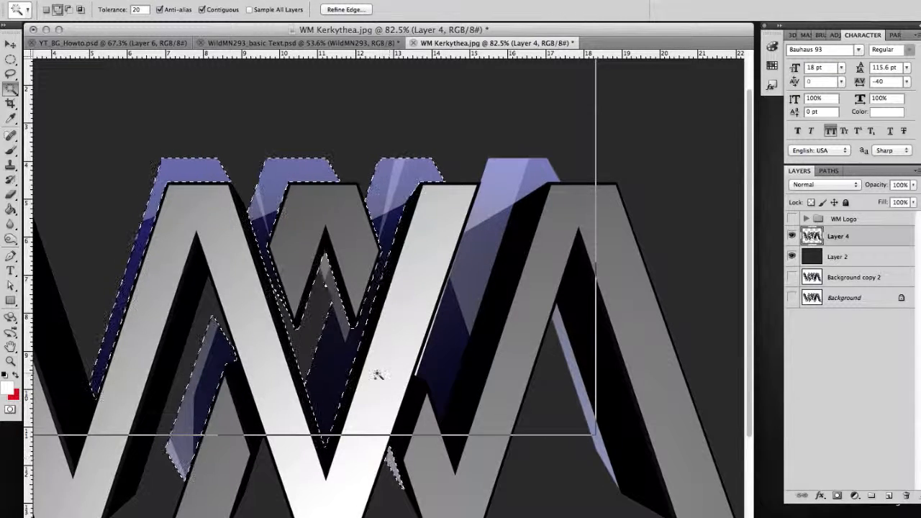
pyautogui.keyDown('shift'); pyautogui.click(436, 305); pyautogui.keyUp('shift')
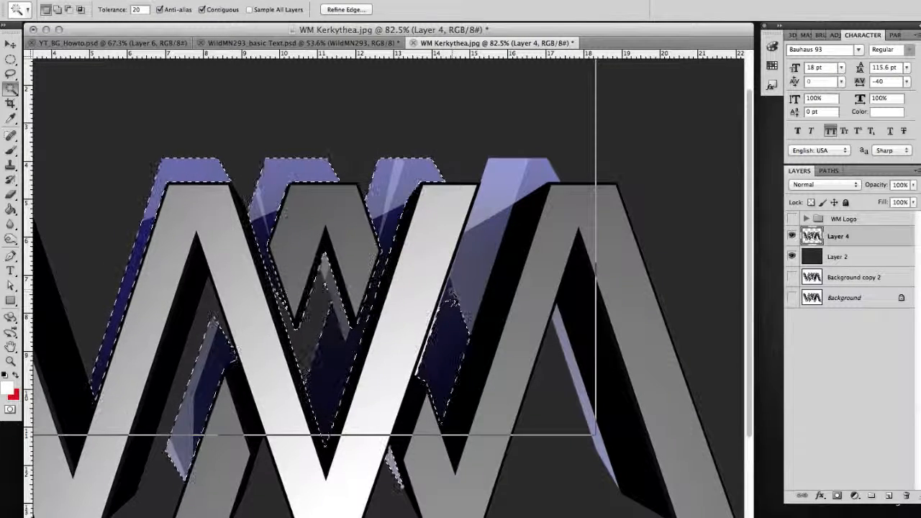
pyautogui.rightClick(451, 309)
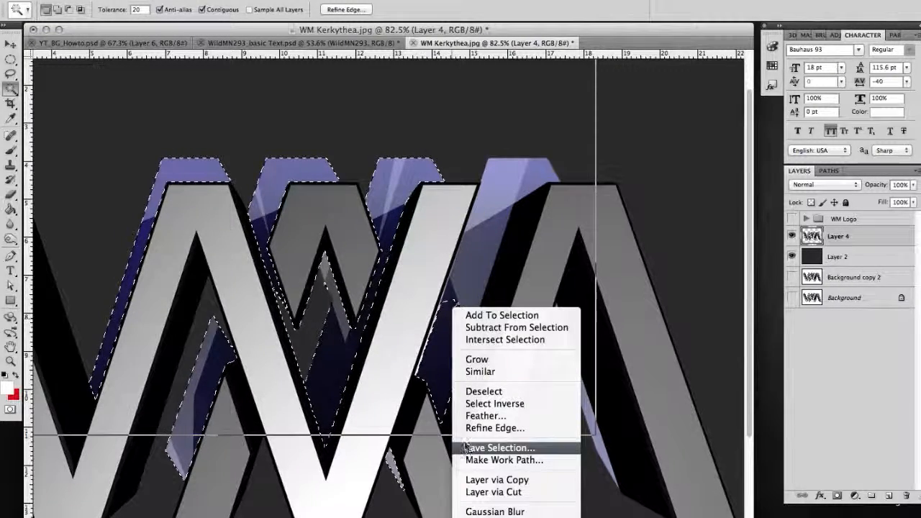
pyautogui.click(486, 372)
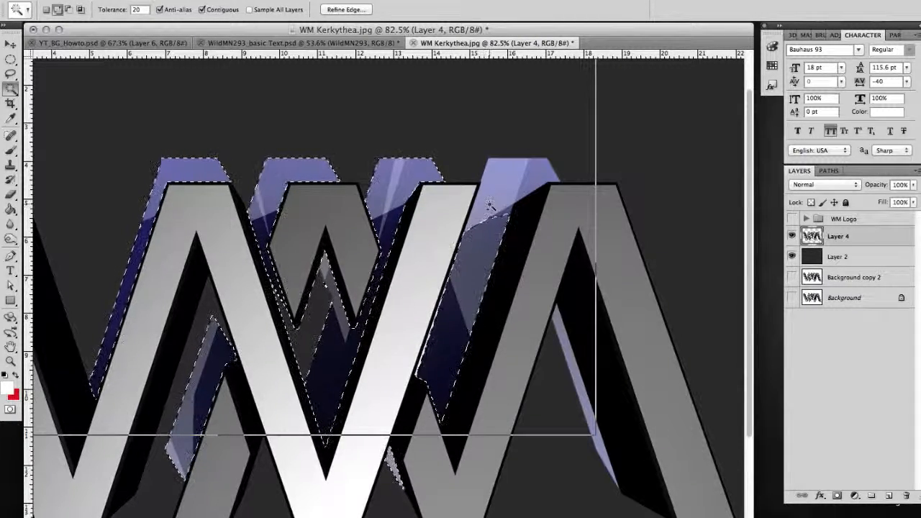
pyautogui.keyDown('shift'); pyautogui.click(508, 174); pyautogui.keyUp('shift')
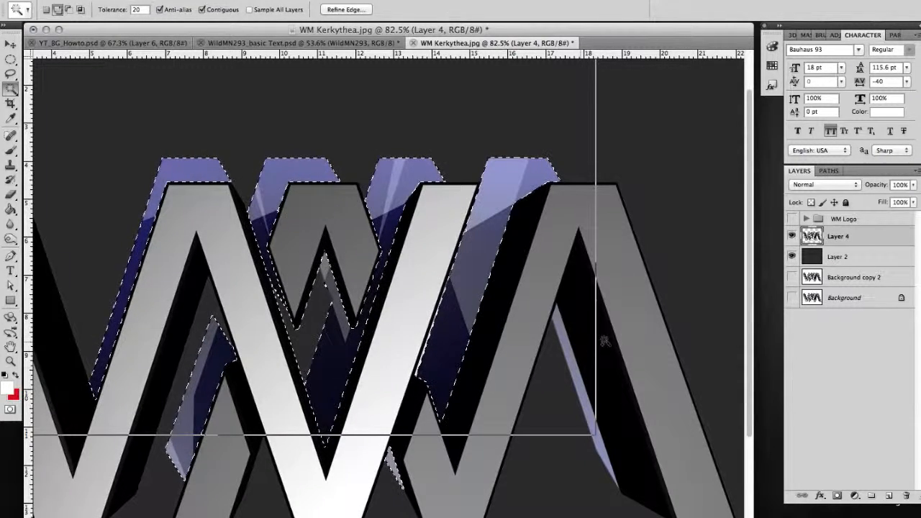
pyautogui.keyDown('shift'); pyautogui.click(569, 360); pyautogui.keyUp('shift')
pyautogui.scroll(-4, 567, 360)
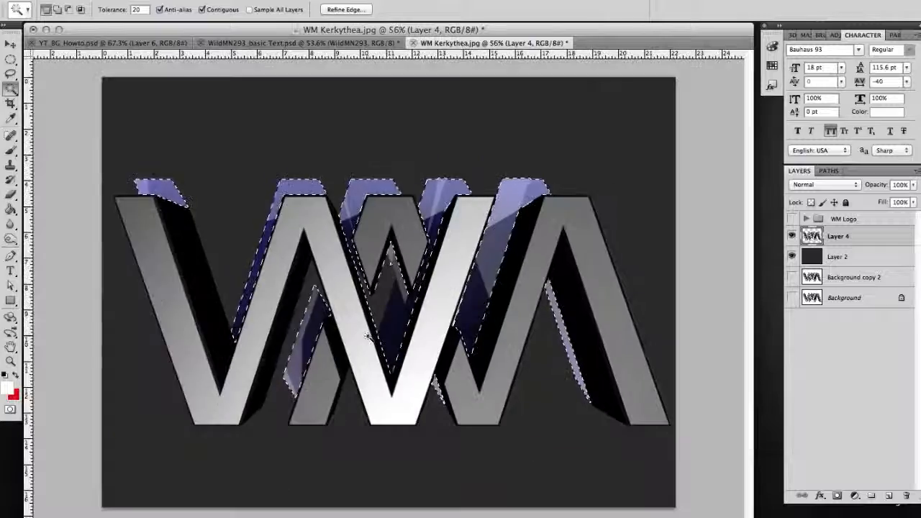
# Check the selection's edges in the logo's middle and cut the selected reflections onto a new layer.
pyautogui.scroll(10, 387, 289)
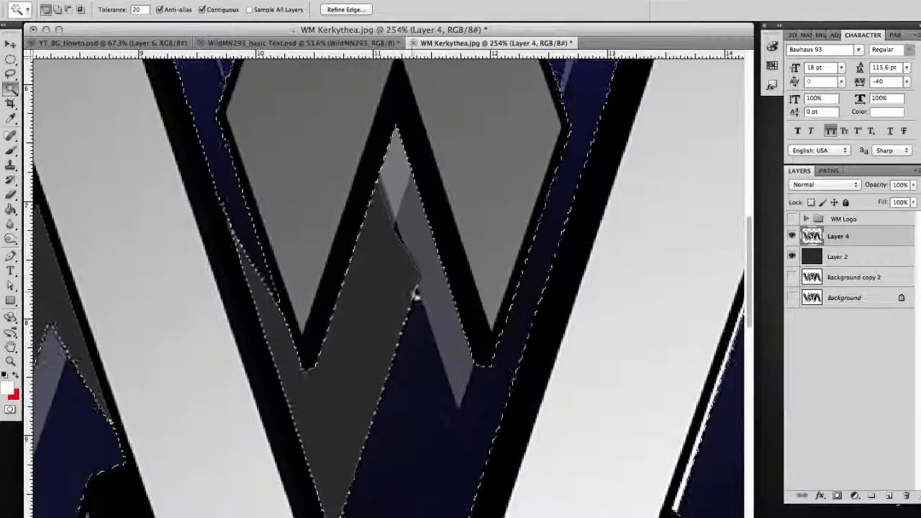
pyautogui.scroll(-5, 411, 288)
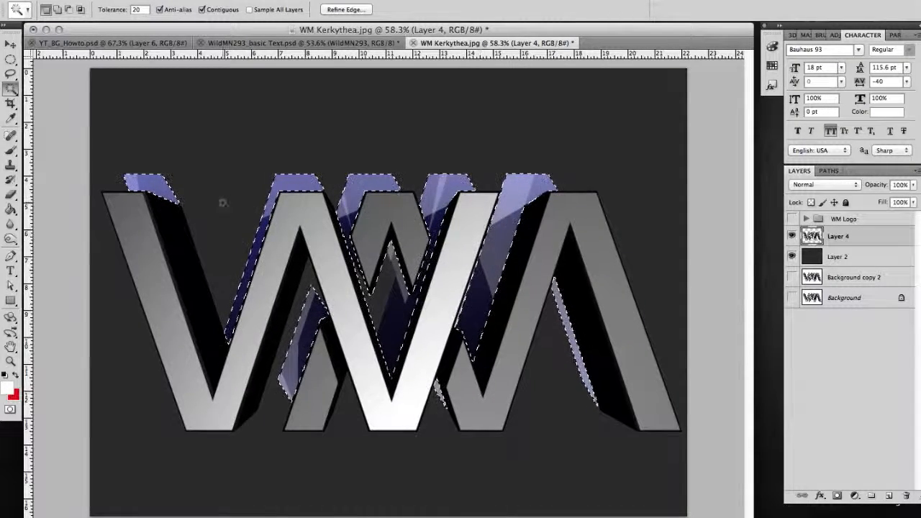
pyautogui.rightClick(440, 198)
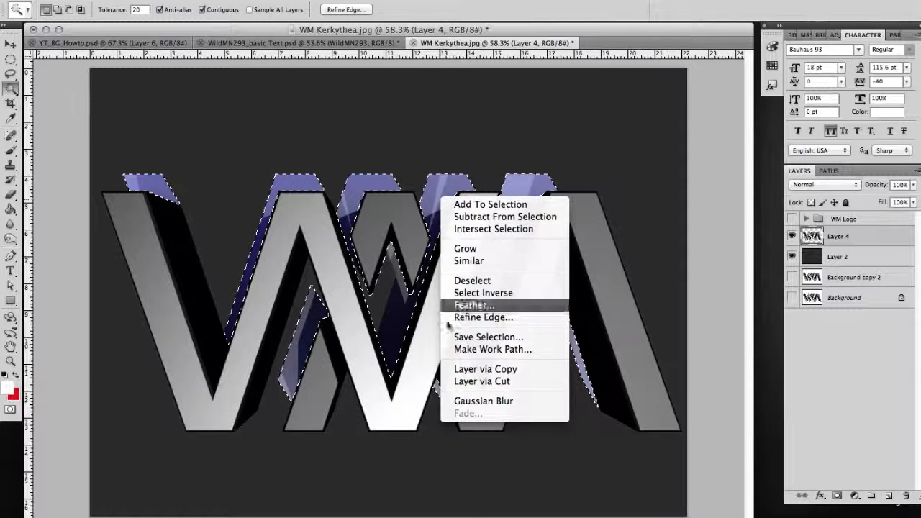
pyautogui.click(453, 382)
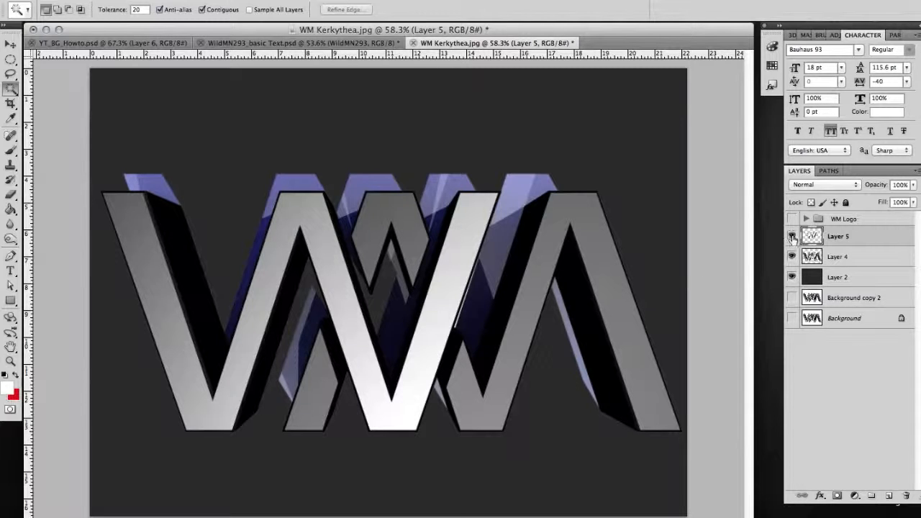
# Toggle the visibility of the reflections on Layer 5 to compare the logo with and without them.
pyautogui.click(792, 236)
pyautogui.click(792, 236)
pyautogui.click(792, 236)
pyautogui.click(792, 236)
pyautogui.click(791, 236)
pyautogui.click(792, 236)
pyautogui.click(791, 236)
pyautogui.click(792, 236)
# Set the Layer 5 reflections to the Multiply blend mode and hide that layer.
pyautogui.click(835, 185)
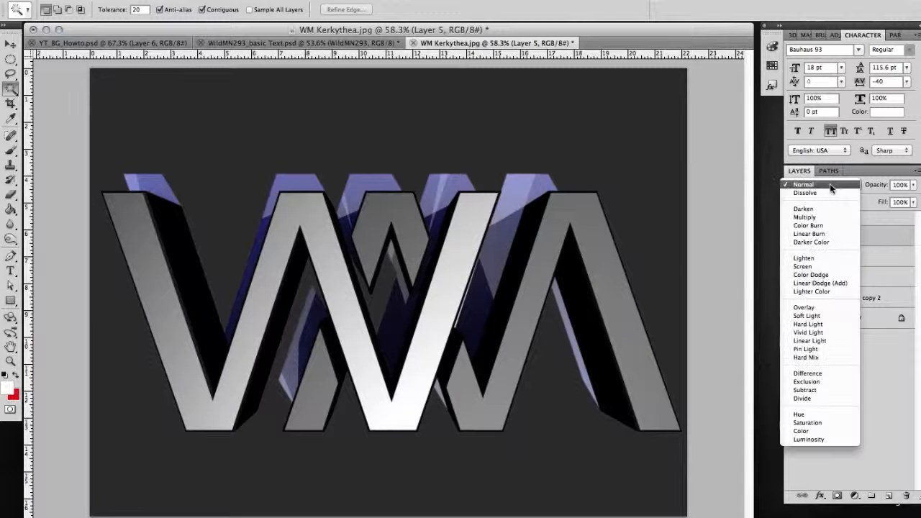
pyautogui.click(815, 217)
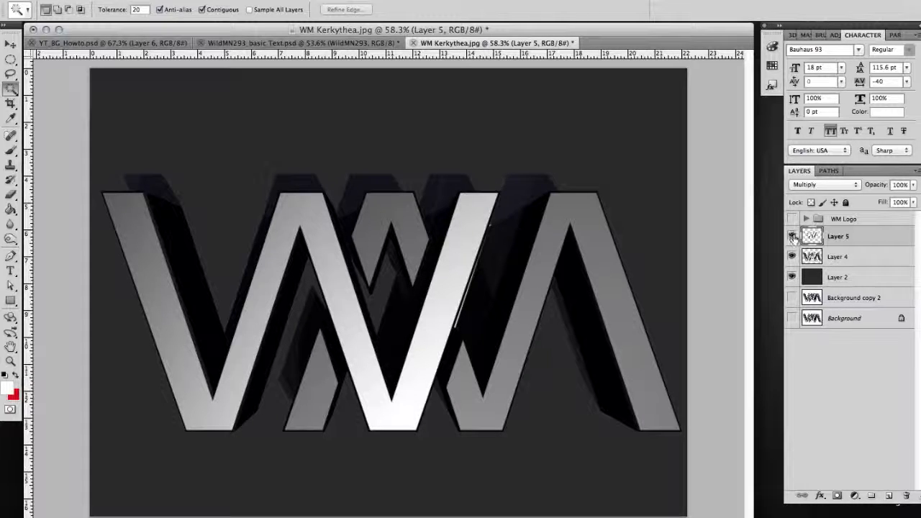
pyautogui.click(792, 238)
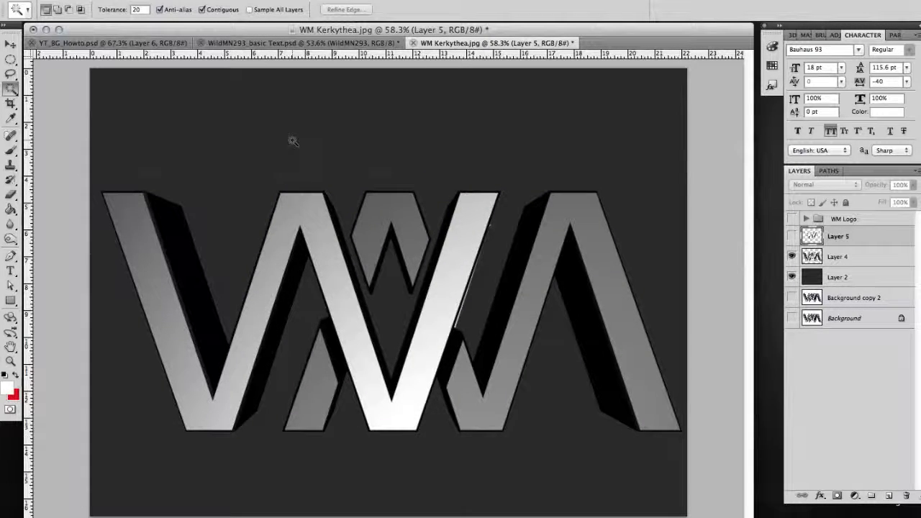
# Erase the faint stray lines above the letters on Layer 4 with the Eraser reduced to 90 px.
pyautogui.keyDown('alt'); pyautogui.scroll(3, 299, 154); pyautogui.keyUp('alt')
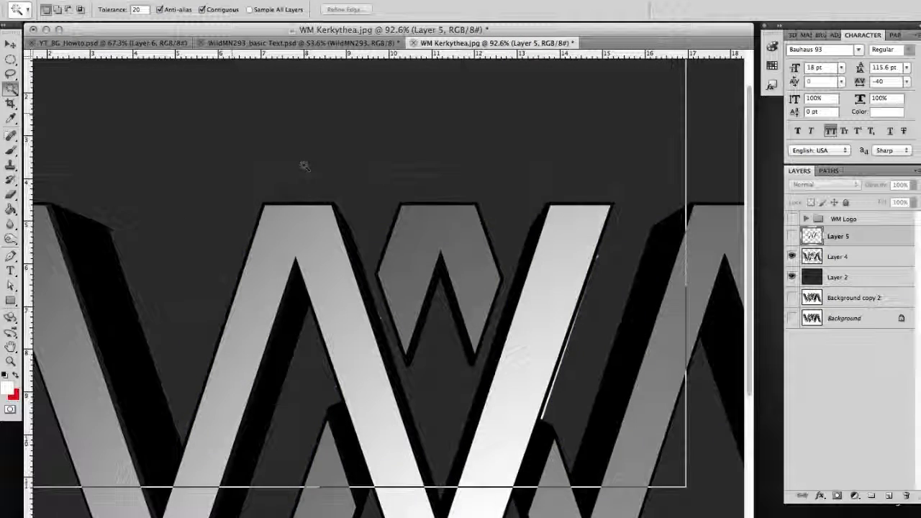
pyautogui.keyDown('alt'); pyautogui.scroll(3, 305, 166); pyautogui.keyUp('alt')
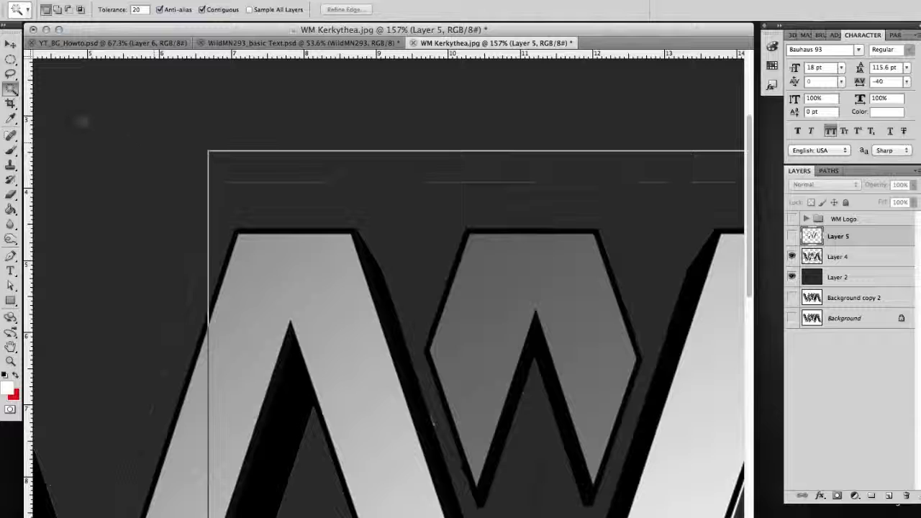
pyautogui.press('e')
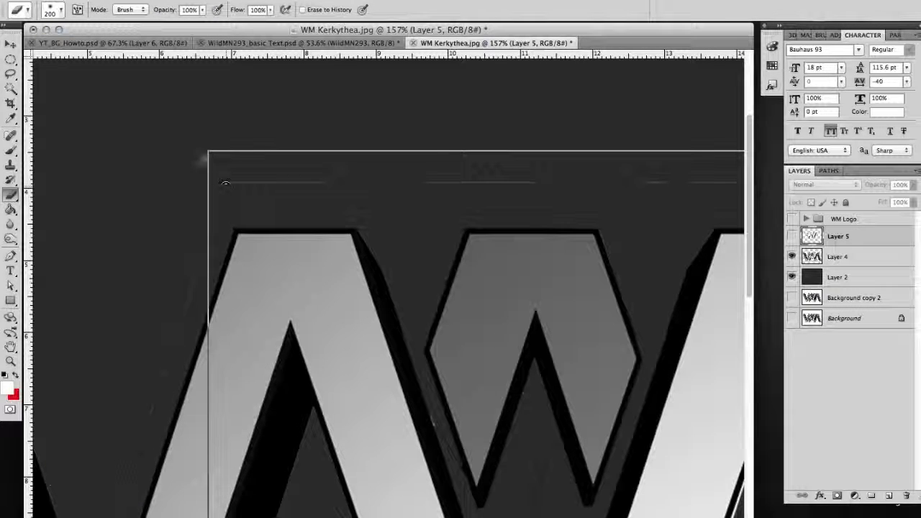
pyautogui.click(810, 258)
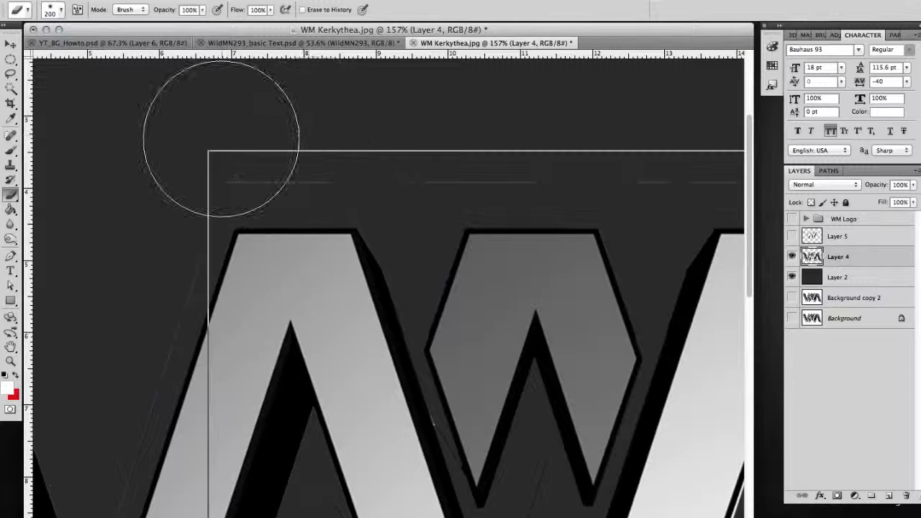
pyautogui.press('[')
pyautogui.press('[')
pyautogui.press('[')
pyautogui.press('[')
pyautogui.press('[')
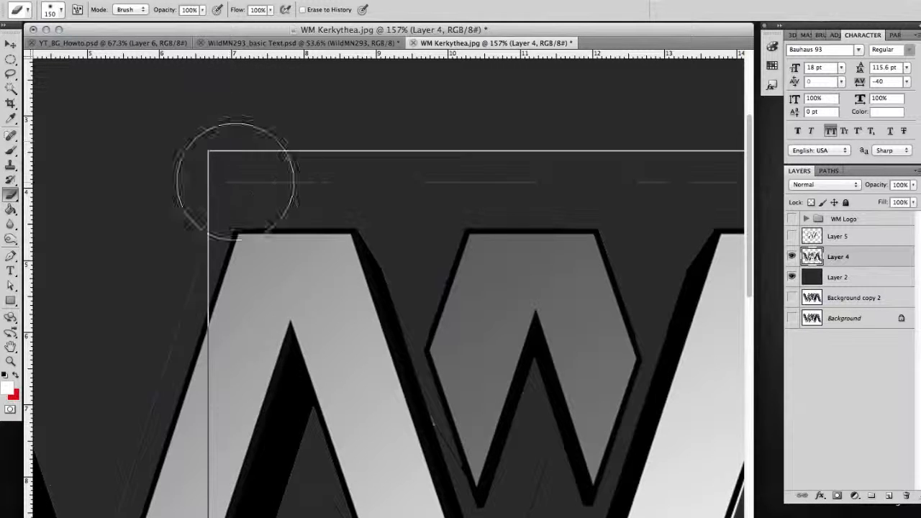
pyautogui.moveTo(285, 174)
pyautogui.mouseDown()
pyautogui.moveTo(477, 160)
pyautogui.moveTo(447, 172)
pyautogui.mouseUp()
# Show the WM Logo group in place of Layer 4, and view the logo on the Twitter banner in YT_BG_Howto.psd.
pyautogui.keyDown('alt'); pyautogui.scroll(-5, 362, 128); pyautogui.keyUp('alt')
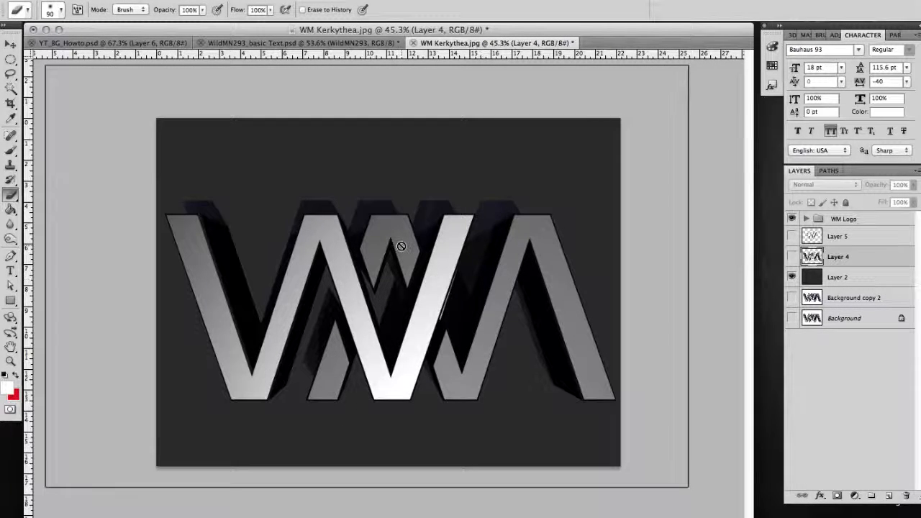
pyautogui.press('v')
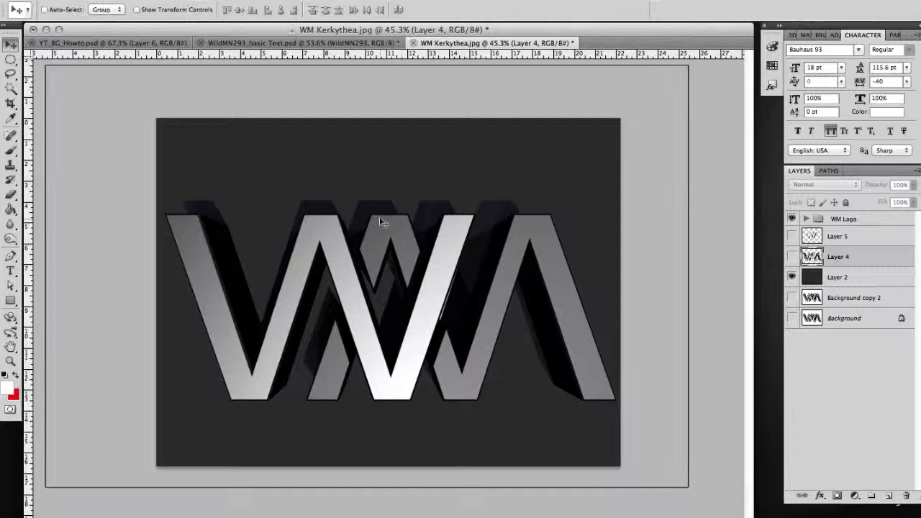
pyautogui.click(229, 42)
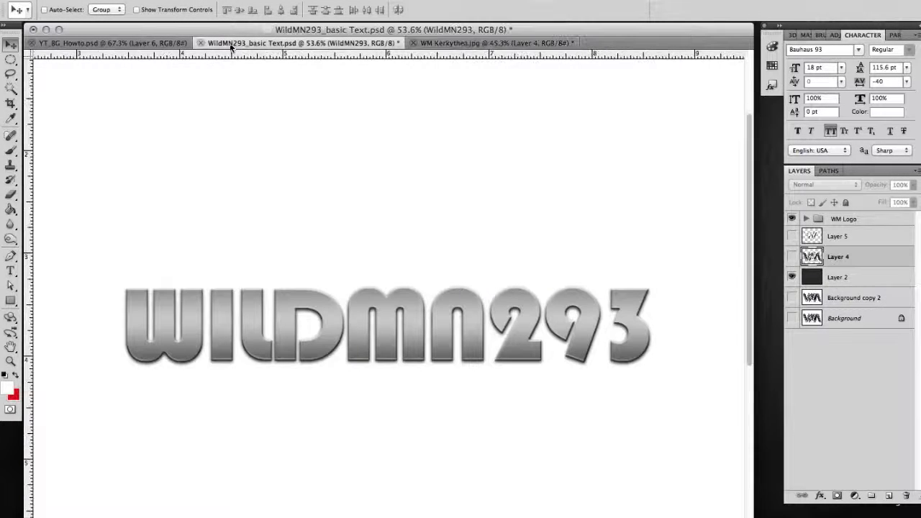
pyautogui.click(138, 43)
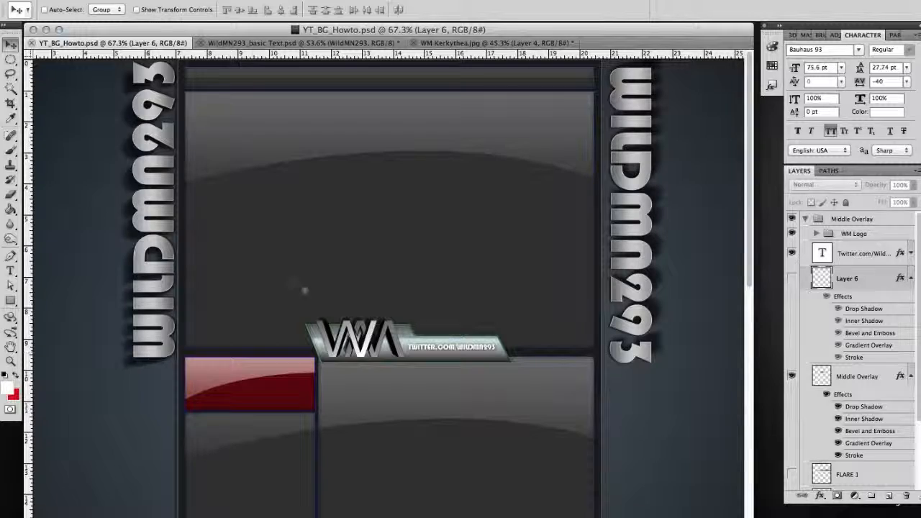
pyautogui.keyDown('alt'); pyautogui.scroll(5, 369, 350); pyautogui.keyUp('alt')
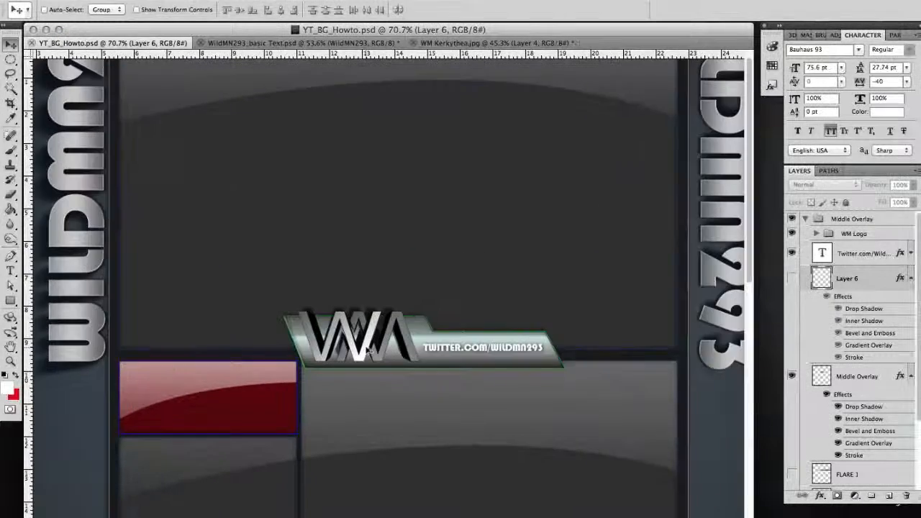
# Copy the WM Logo group from WM Kerkythea.jpg into the Middle Overlay group of YT_BG_Howto.psd.
pyautogui.keyDown('alt'); pyautogui.scroll(4, 369, 351); pyautogui.keyUp('alt')
pyautogui.keyDown('alt'); pyautogui.scroll(-4, 368, 351); pyautogui.keyUp('alt')
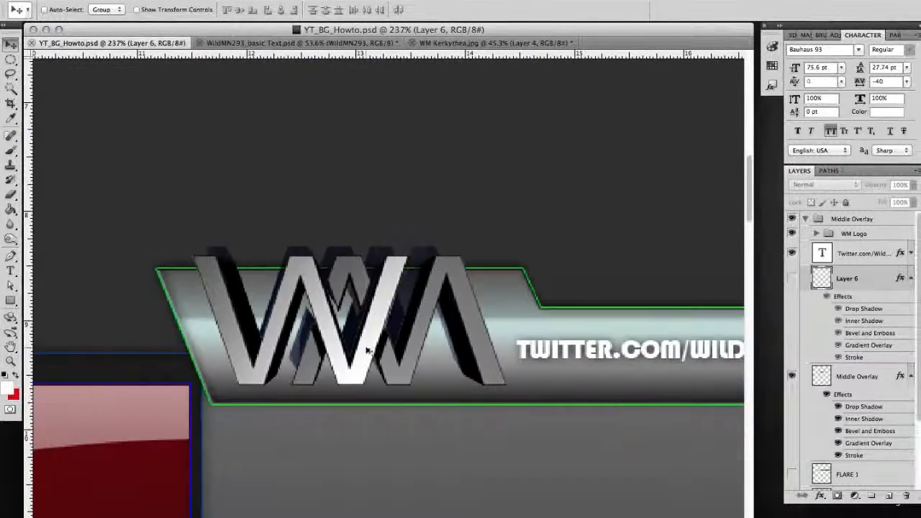
pyautogui.click(495, 43)
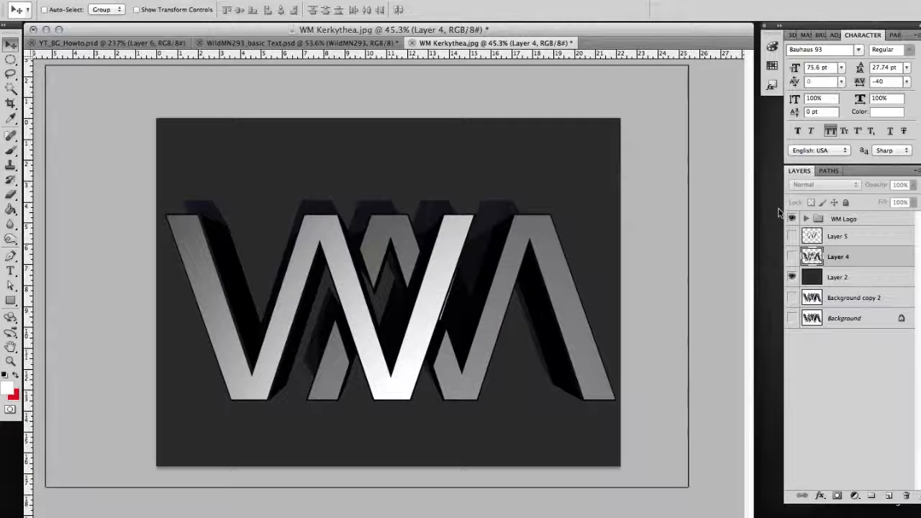
pyautogui.click(792, 219)
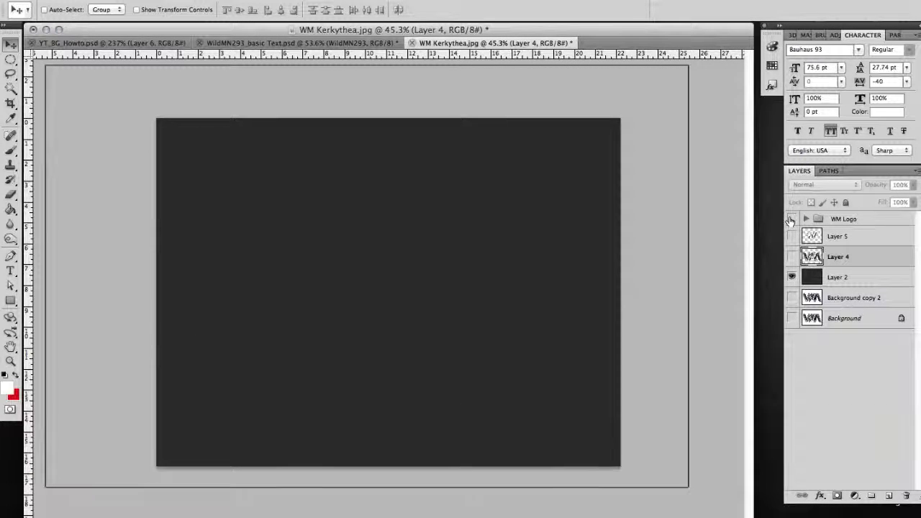
pyautogui.click(792, 219)
pyautogui.moveTo(842, 220)
pyautogui.mouseDown()
pyautogui.moveTo(391, 117)
pyautogui.moveTo(208, 52)
pyautogui.moveTo(144, 46)
pyautogui.moveTo(826, 182)
pyautogui.moveTo(840, 217)
pyautogui.mouseUp()
pyautogui.moveTo(346, 272)
pyautogui.mouseDown()
pyautogui.moveTo(267, 237)
pyautogui.moveTo(82, 32)
pyautogui.moveTo(353, 270)
pyautogui.mouseUp()
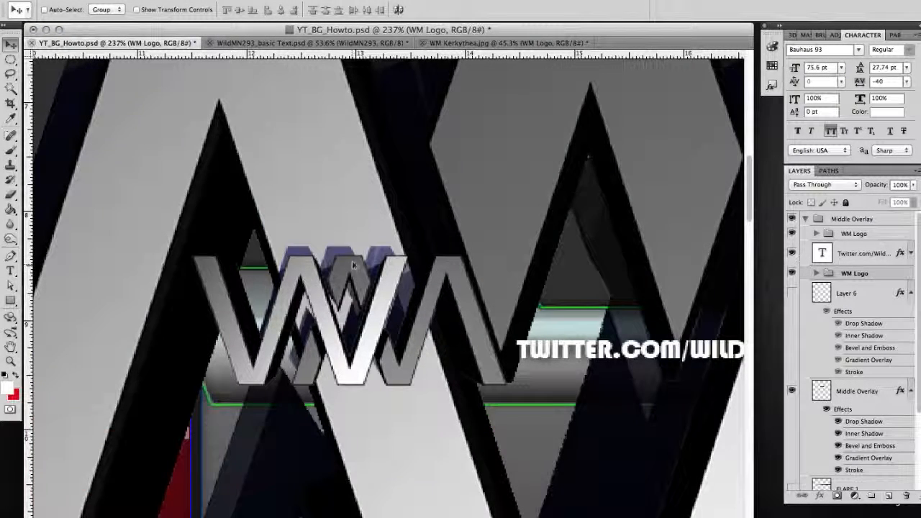
pyautogui.keyDown('alt'); pyautogui.scroll(-10, 353, 265); pyautogui.keyUp('alt')
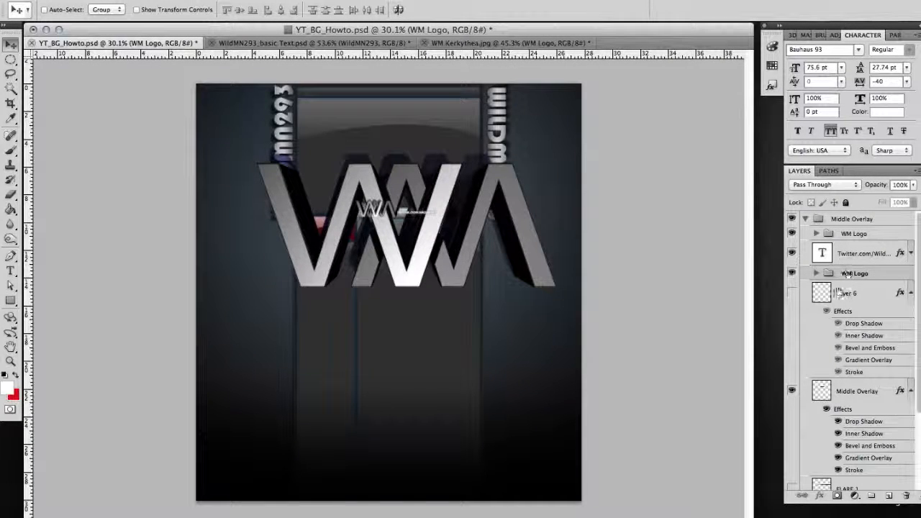
# Convert the newly copied full-size WM Logo group into a smart object.
pyautogui.rightClick(365, 188)
pyautogui.click(363, 187)
pyautogui.click(202, 0)
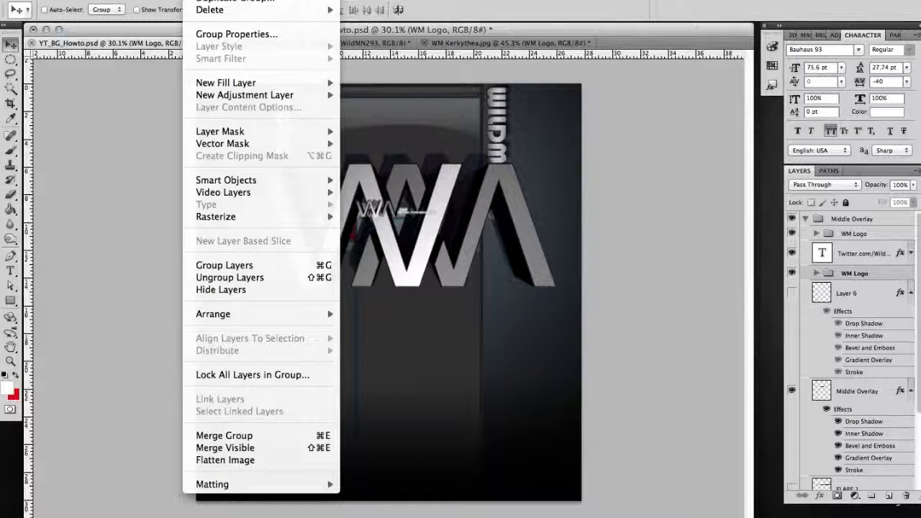
pyautogui.moveTo(234, 182)
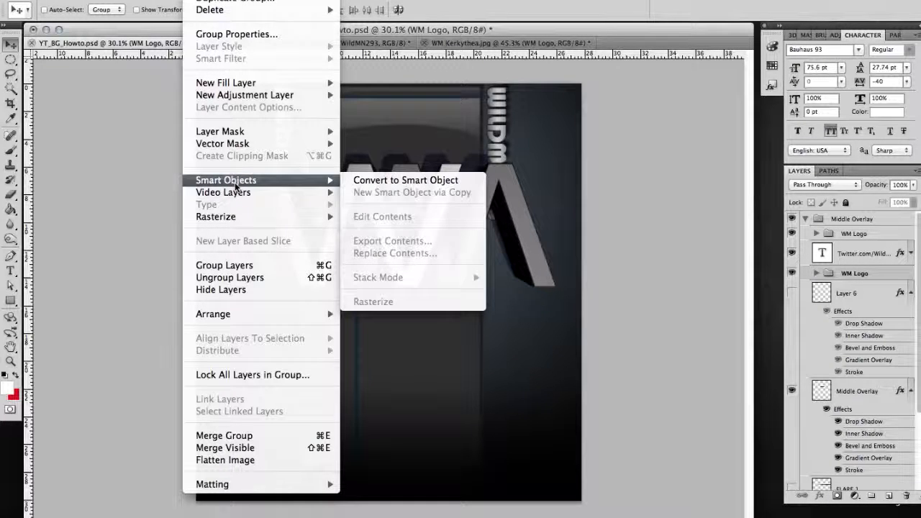
pyautogui.click(422, 184)
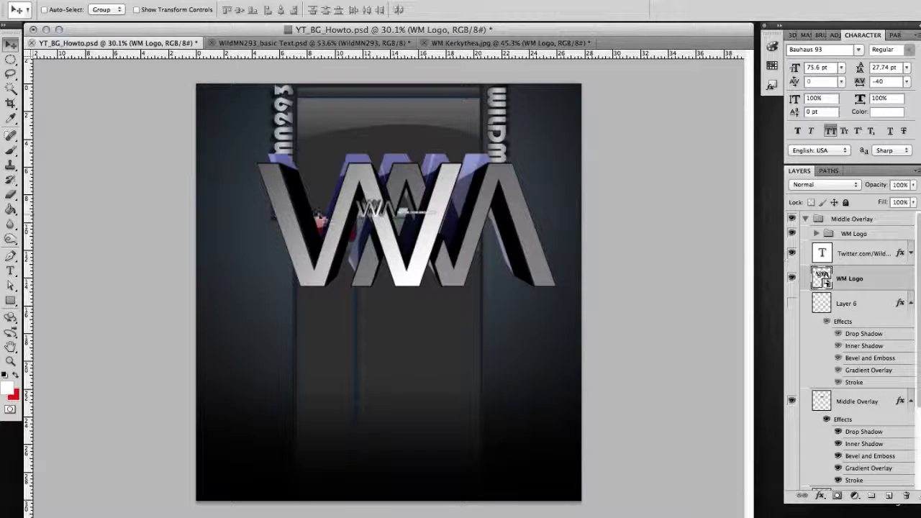
# Turn on the transform controls, scale the WM Logo smart object to about 12.08%, and place it beside the right-hand WILDMN293 text.
pyautogui.click(136, 9)
pyautogui.keyDown('shift'); pyautogui.moveTo(254, 287); pyautogui.dragTo(516, 172); pyautogui.keyUp('shift')
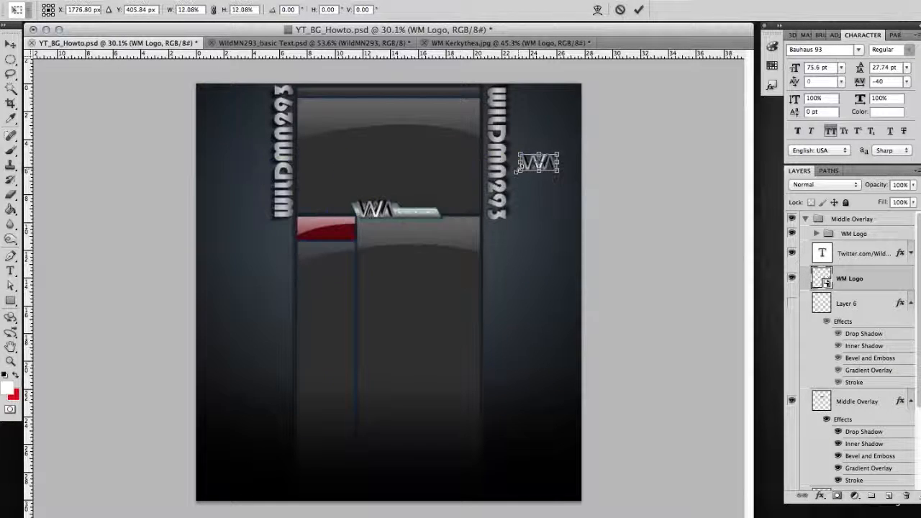
pyautogui.press('Return')
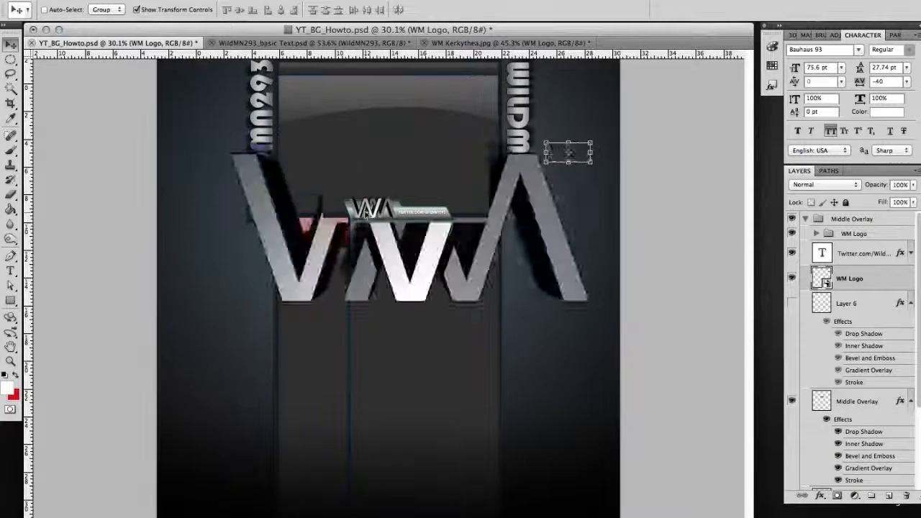
# Compare the Twitter banner's logo with the scaled-down WM Logo smart object at close range.
pyautogui.keyDown('alt'); pyautogui.scroll(5, 367, 213); pyautogui.keyUp('alt')
pyautogui.keyDown('alt'); pyautogui.scroll(8, 367, 213); pyautogui.keyUp('alt')
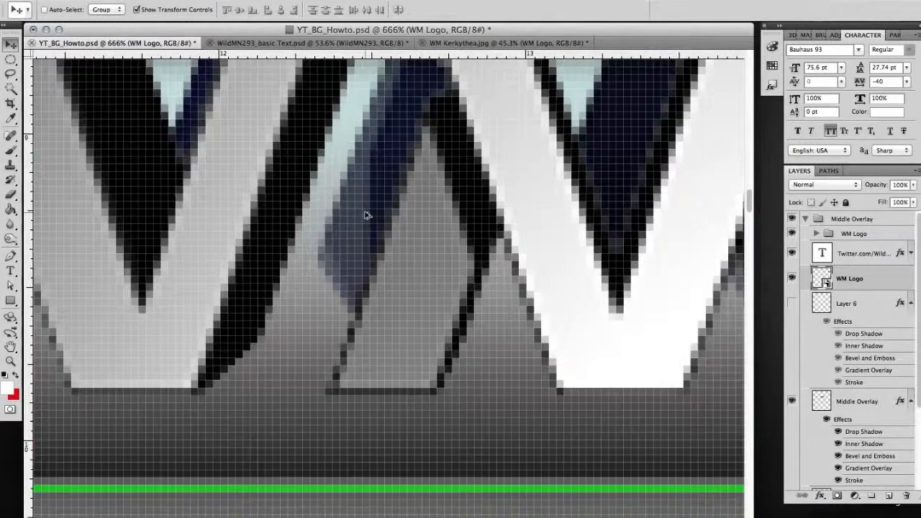
pyautogui.keyDown('alt'); pyautogui.scroll(-3, 367, 214); pyautogui.keyUp('alt')
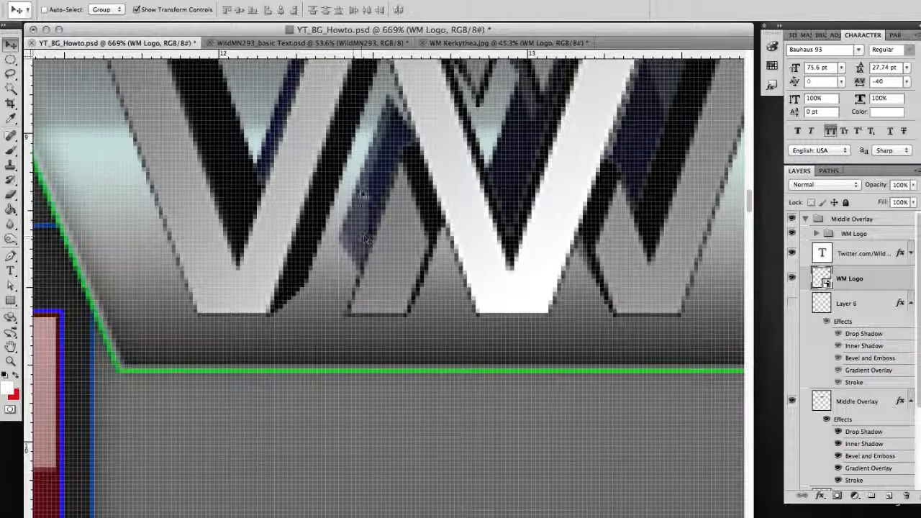
pyautogui.keyDown('alt'); pyautogui.scroll(-2, 354, 219); pyautogui.keyUp('alt')
pyautogui.scroll(2, 353, 218)
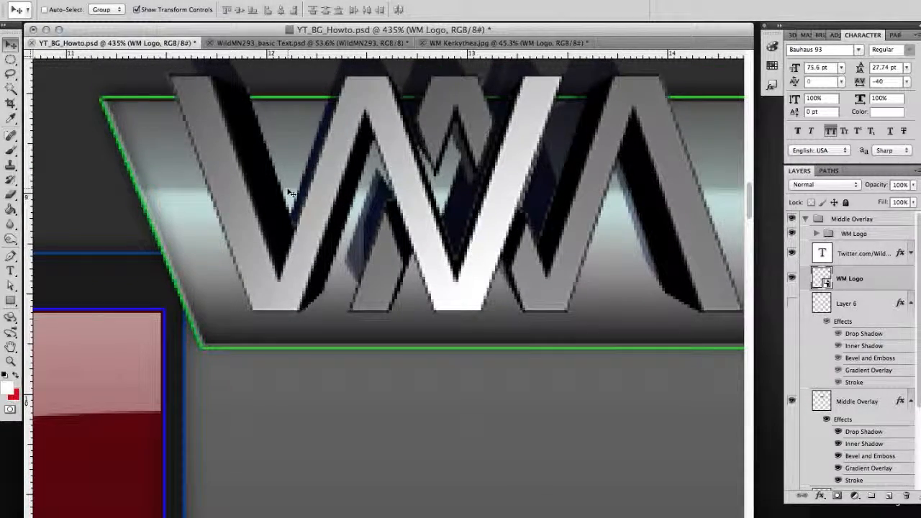
pyautogui.press('space')
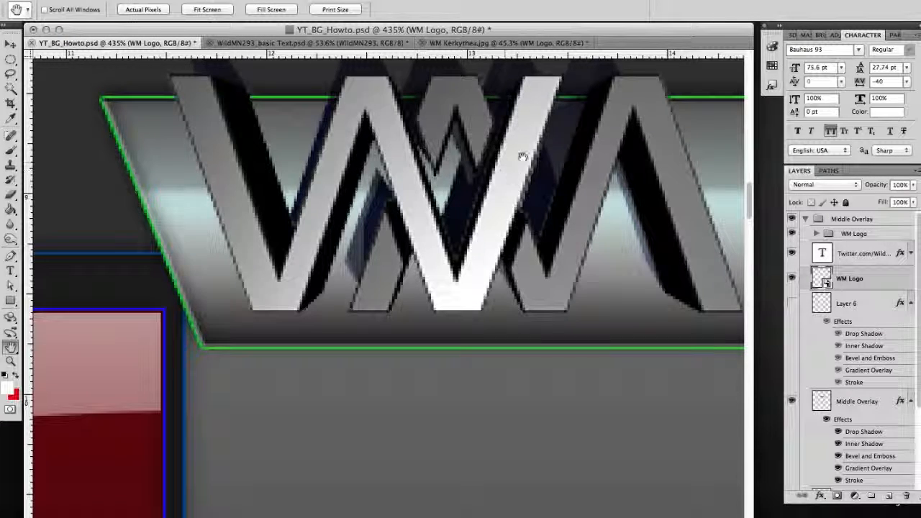
pyautogui.scroll(-5, 528, 149)
pyautogui.moveTo(514, 177); pyautogui.dragTo(144, 331)
pyautogui.moveTo(449, 195); pyautogui.dragTo(151, 335)
pyautogui.moveTo(453, 214); pyautogui.dragTo(417, 175)
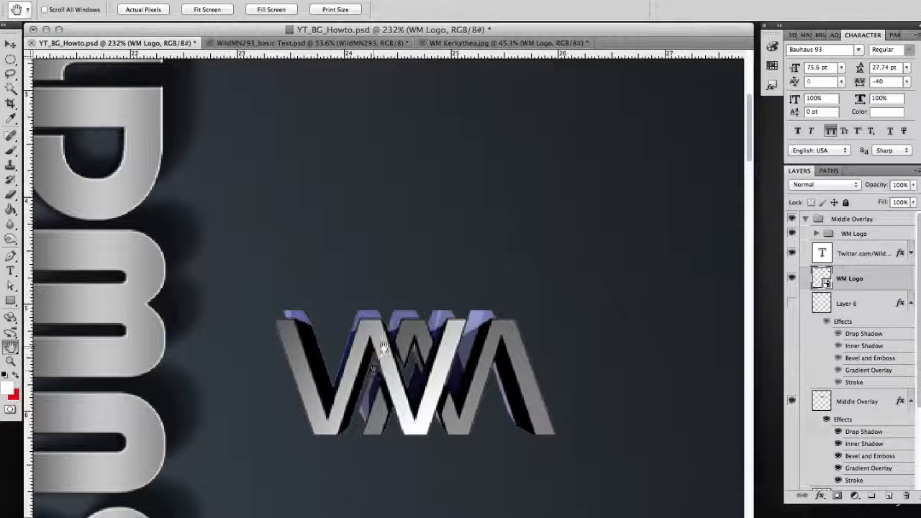
pyautogui.keyDown('alt'); pyautogui.scroll(-3, 365, 346); pyautogui.keyUp('alt')
pyautogui.keyDown('alt'); pyautogui.scroll(-2, 365, 347); pyautogui.keyUp('alt')
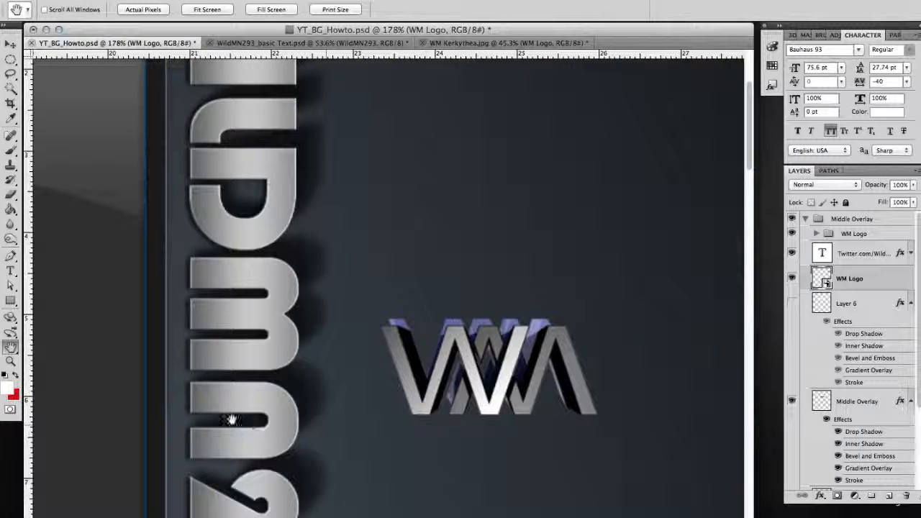
pyautogui.moveTo(649, 165); pyautogui.dragTo(701, 131)
pyautogui.moveTo(353, 305); pyautogui.dragTo(551, 214)
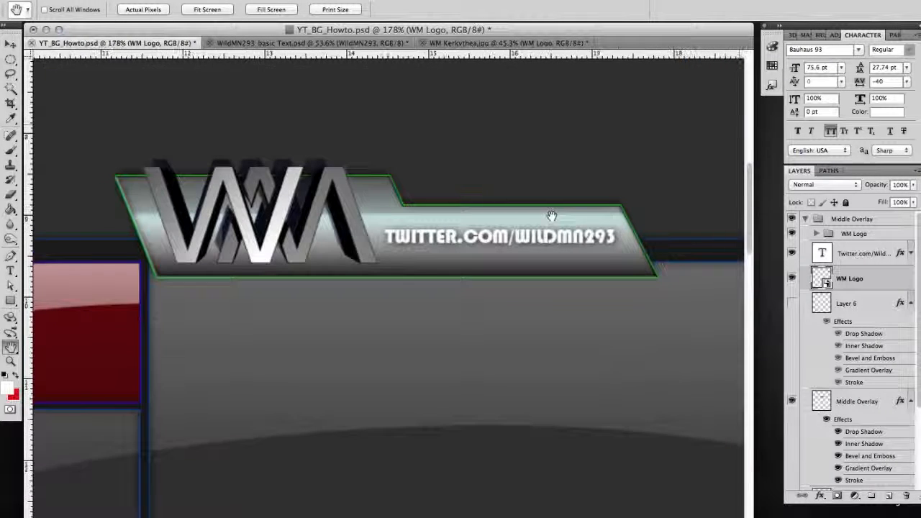
# Enlarge the Twitter banner's WM Logo group to 546.77% to inspect its edge quality, and undo the scaling.
pyautogui.click(850, 238)
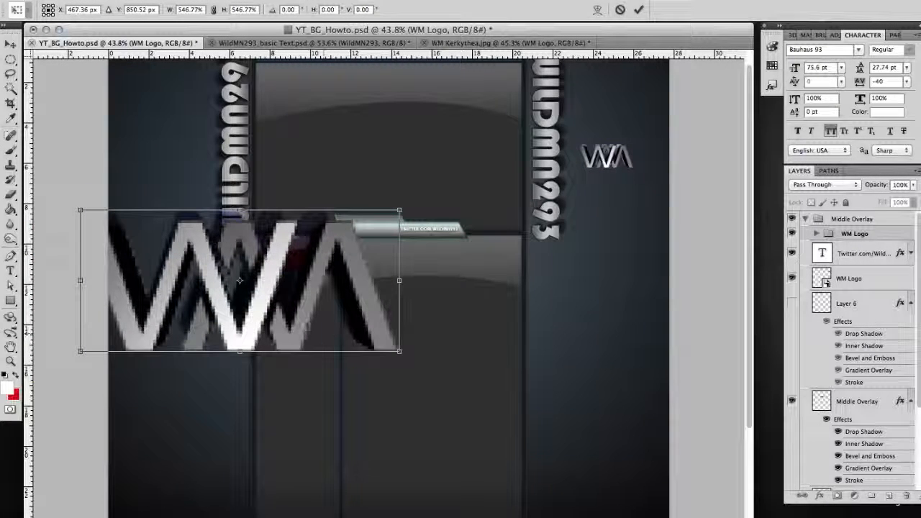
pyautogui.press('Return')
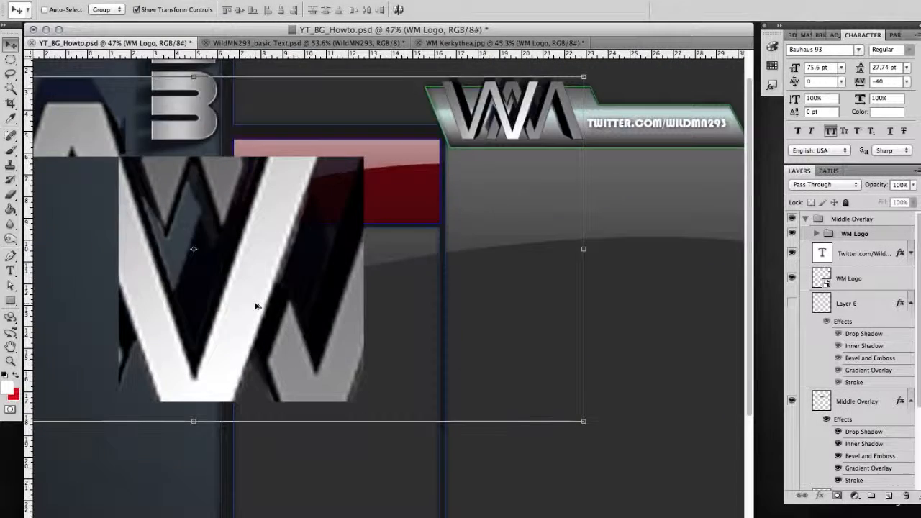
pyautogui.keyDown('alt'); pyautogui.scroll(6, 264, 308); pyautogui.keyUp('alt')
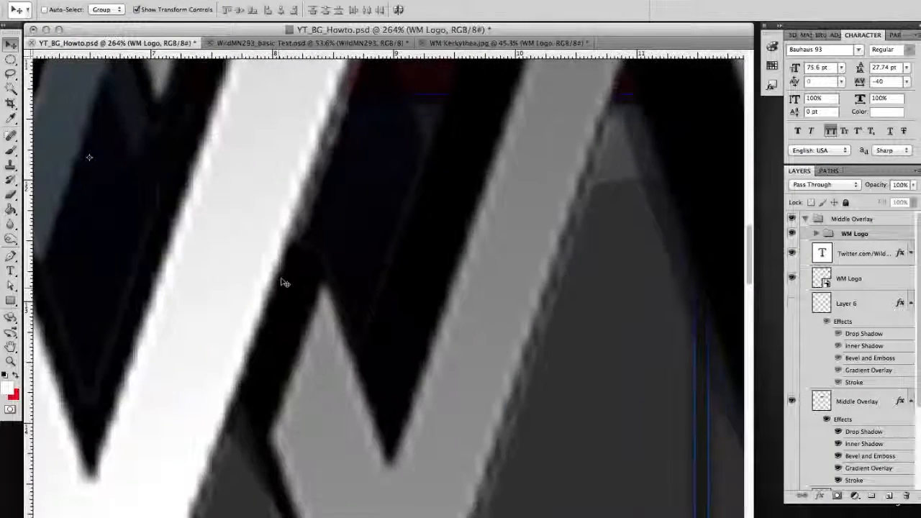
pyautogui.keyDown('alt'); pyautogui.scroll(2, 274, 288); pyautogui.keyUp('alt')
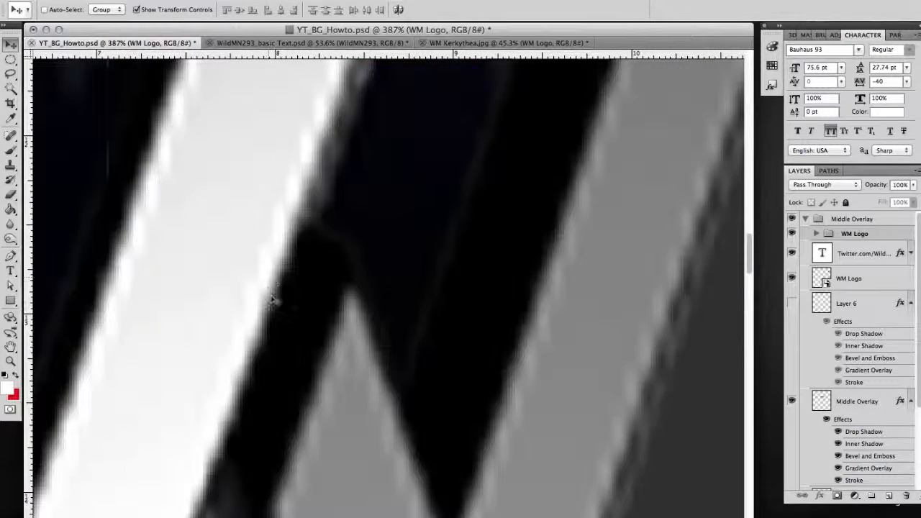
pyautogui.keyDown('alt'); pyautogui.scroll(-6, 291, 322); pyautogui.keyUp('alt')
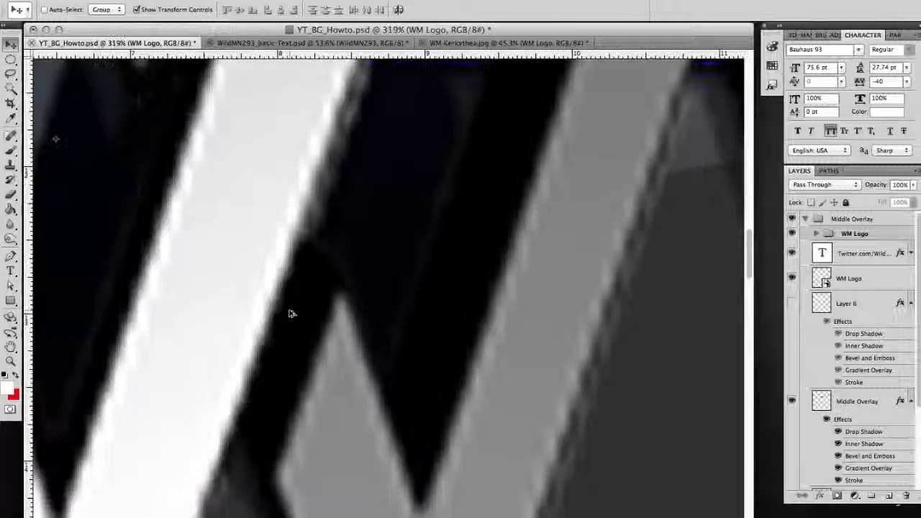
pyautogui.keyDown('alt'); pyautogui.scroll(-5, 291, 313); pyautogui.keyUp('alt')
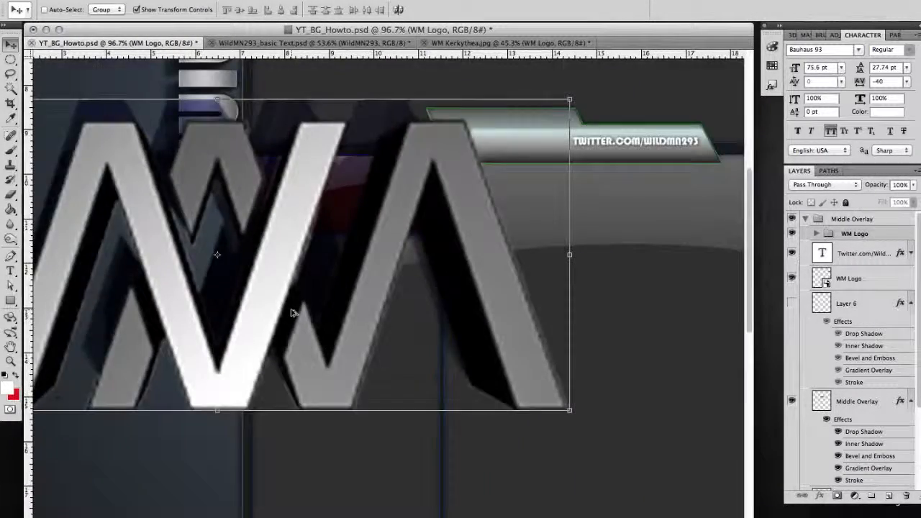
pyautogui.press('alt+super+z')
pyautogui.press('alt+super+z')
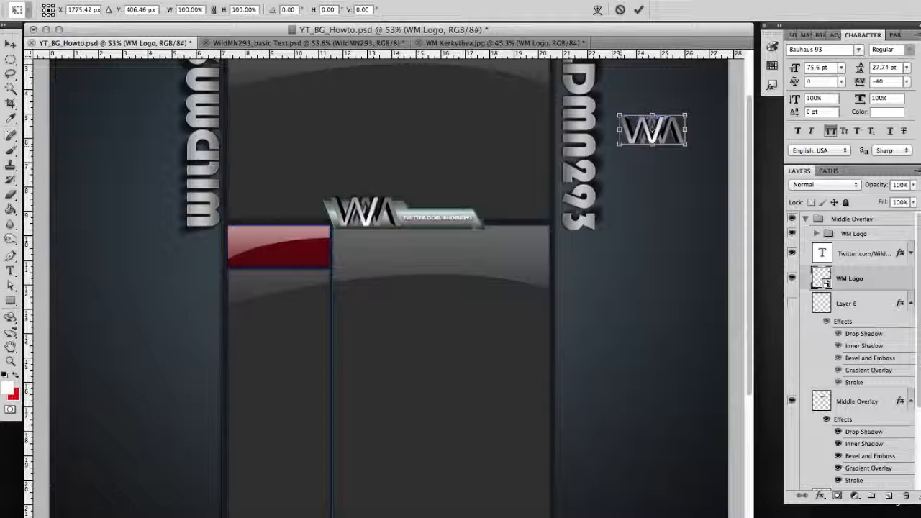
# Enlarge the small WM Logo smart object to 746.26% and inspect the sharpness of its edges.
pyautogui.press('super+t')
pyautogui.moveTo(271, 348); pyautogui.dragTo(212, 350)
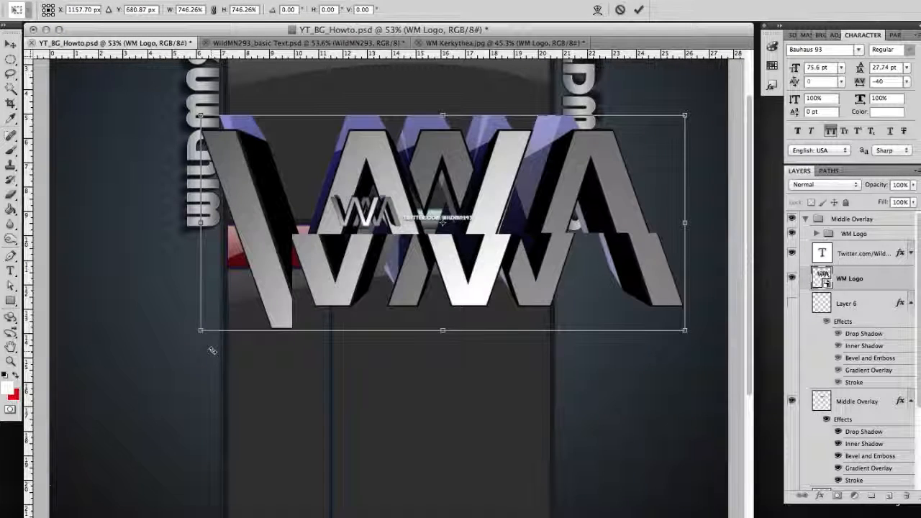
pyautogui.press('Return')
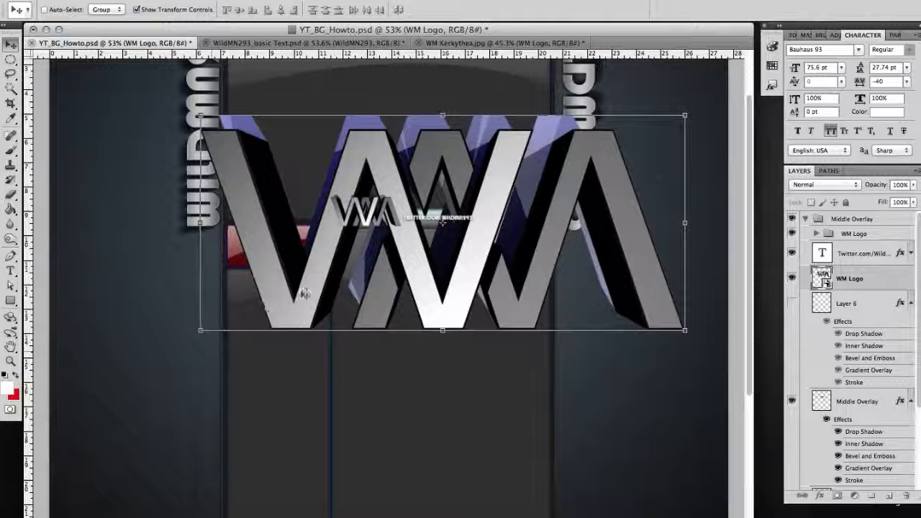
pyautogui.keyDown('alt'); pyautogui.scroll(4, 334, 294); pyautogui.keyUp('alt')
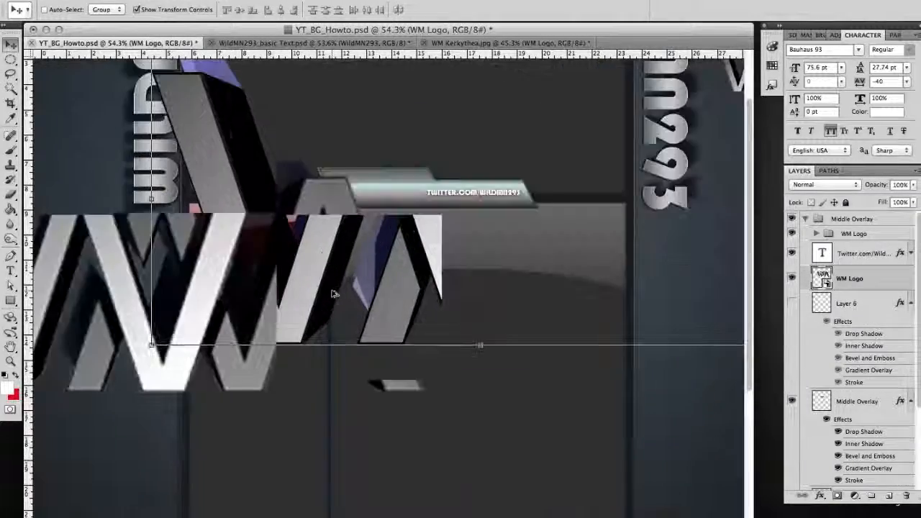
pyautogui.keyDown('alt'); pyautogui.scroll(8, 334, 294); pyautogui.keyUp('alt')
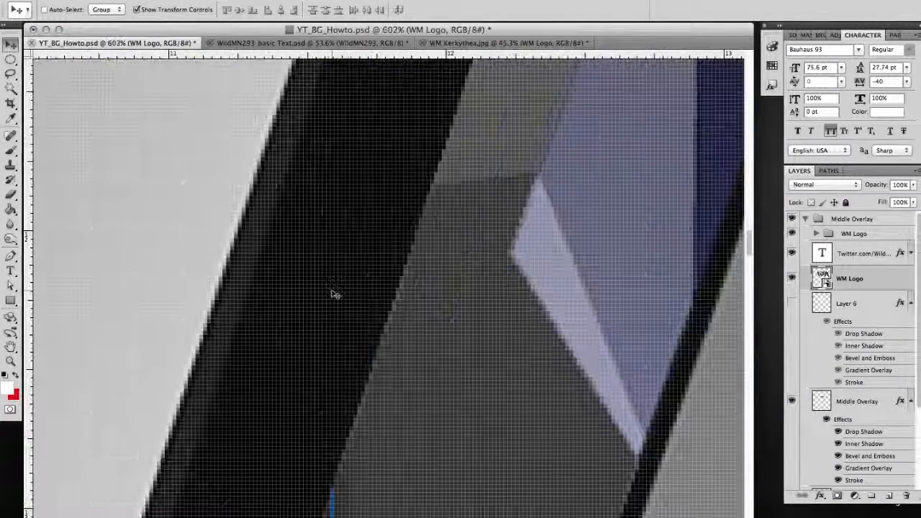
pyautogui.keyDown('alt'); pyautogui.scroll(-10, 334, 294); pyautogui.keyUp('alt')
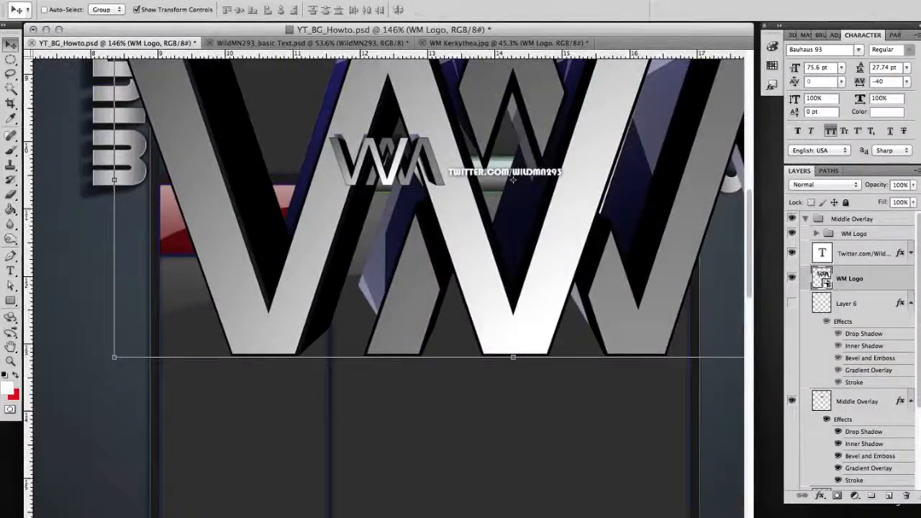
pyautogui.scroll(3, 461, 244)
pyautogui.scroll(2, 439, 208)
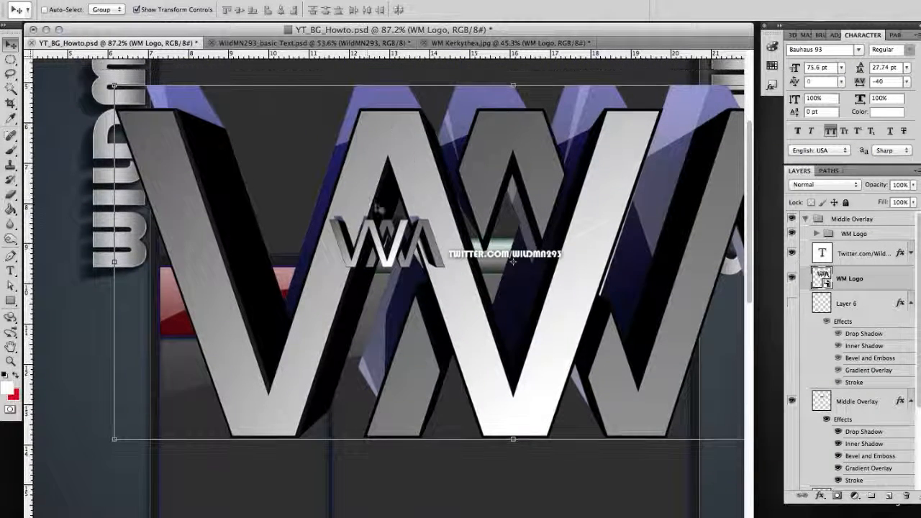
# Remove the enlarged WM Logo smart object from the background file, and check the original WM Logo group in WM Kerkythea.jpg.
pyautogui.click(857, 303)
pyautogui.click(500, 43)
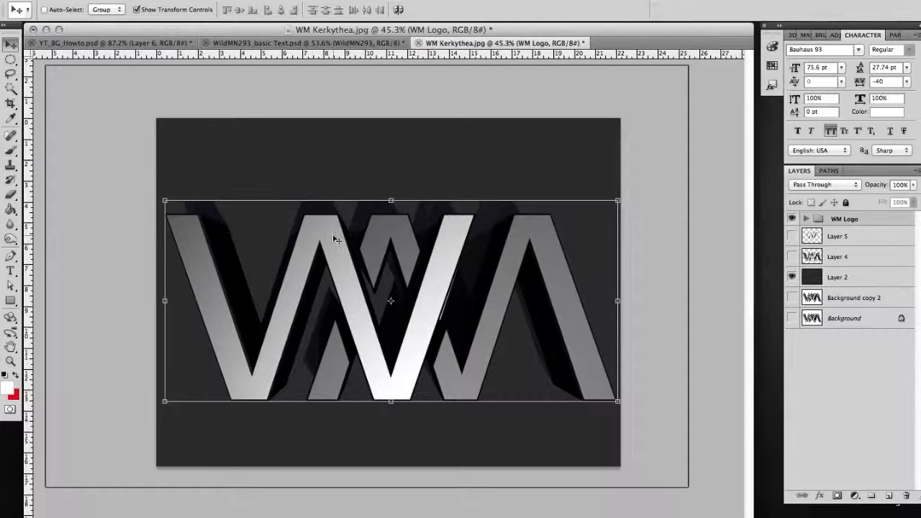
# Return to YT_BG_Howto.psd and make the FLARE 1 and FLARE 2 layers of the Middle Overlay group visible.
pyautogui.click(101, 43)
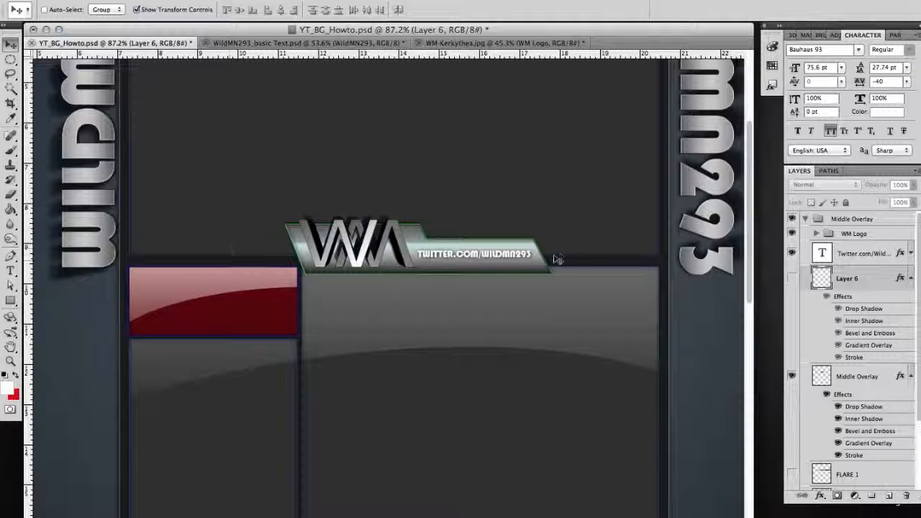
pyautogui.click(807, 219)
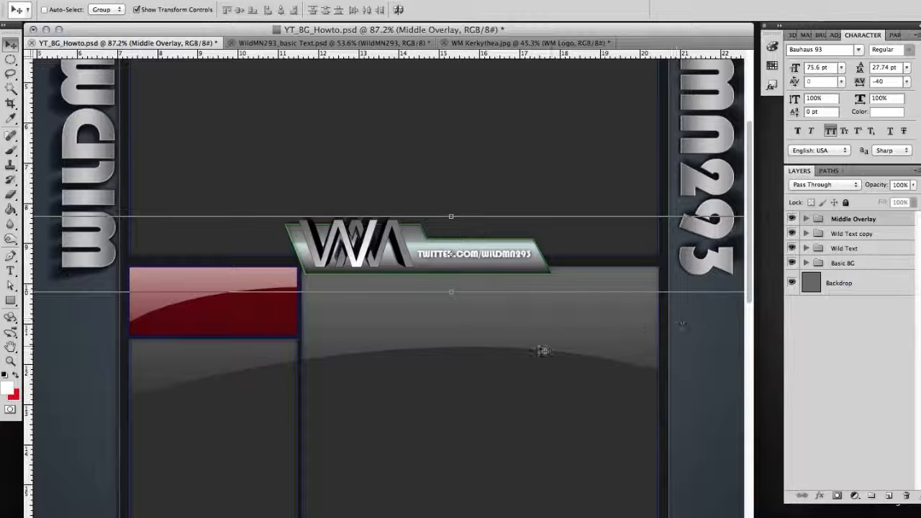
pyautogui.click(806, 219)
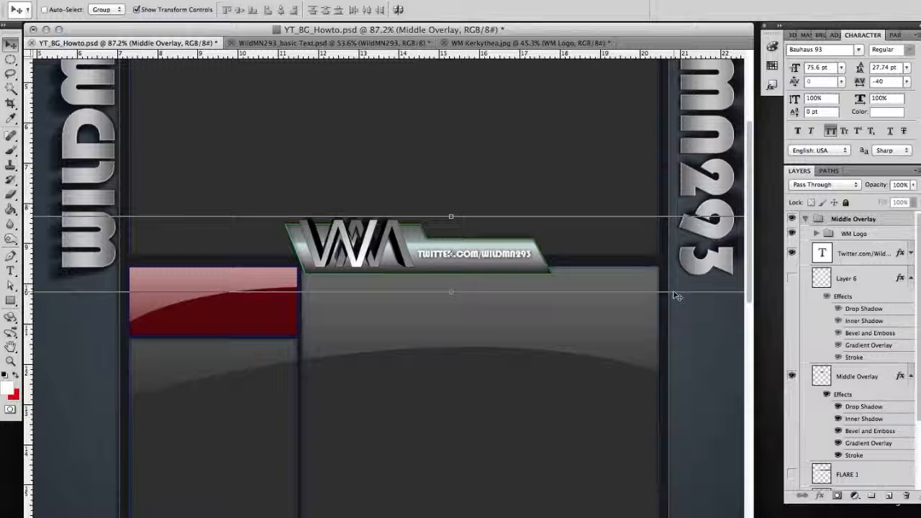
pyautogui.scroll(-5, 792, 302)
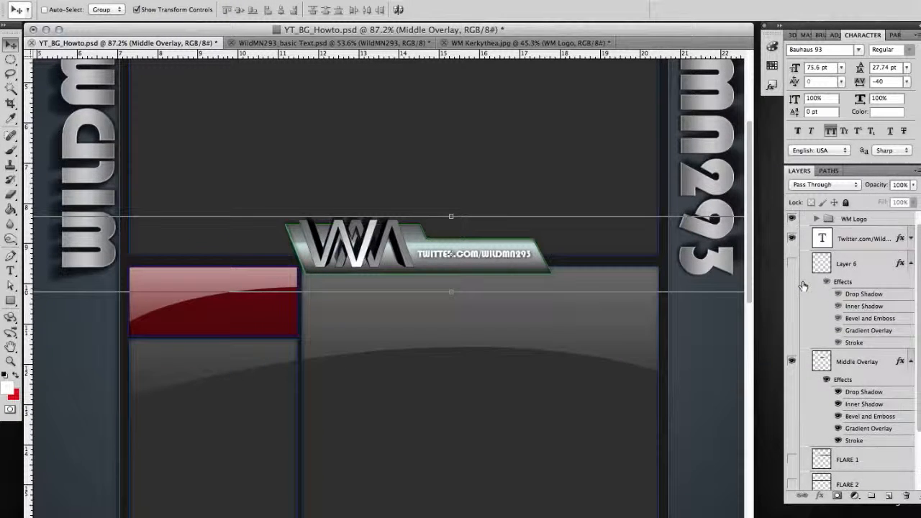
pyautogui.click(792, 409)
pyautogui.click(792, 384)
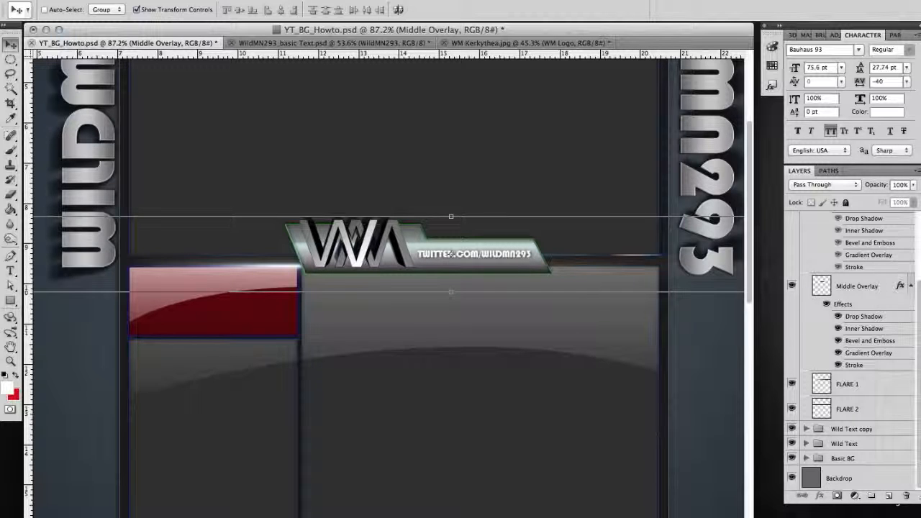
# Add a new layer above the WM Logo group and name it Lens Flare.
pyautogui.click(890, 496)
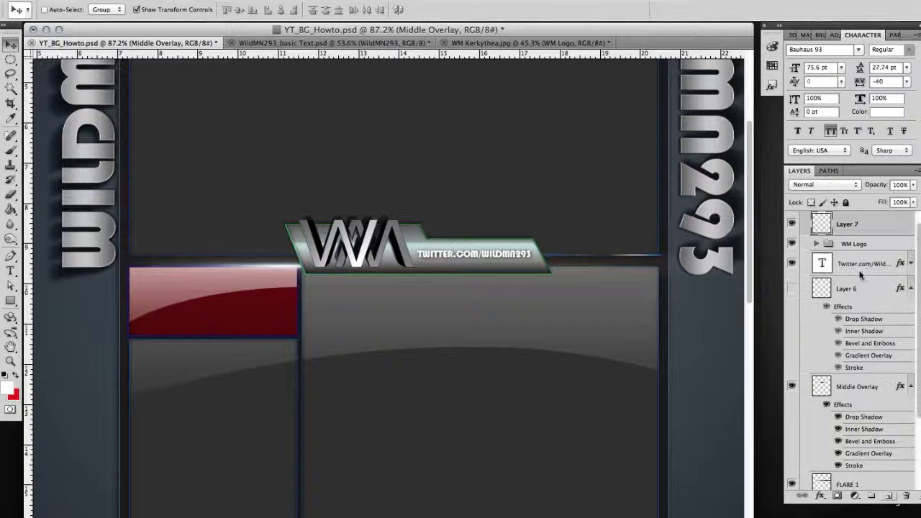
pyautogui.click(846, 227)
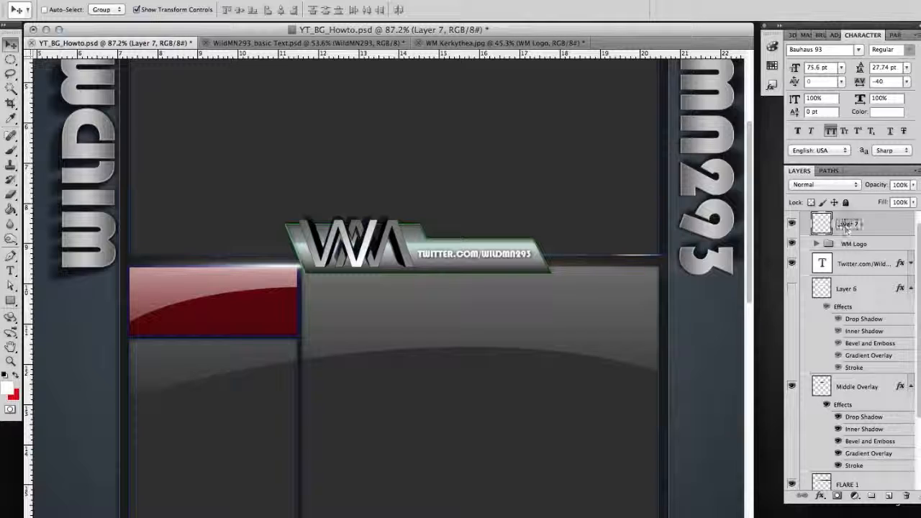
pyautogui.write('Lens Flare')
pyautogui.press('Return')
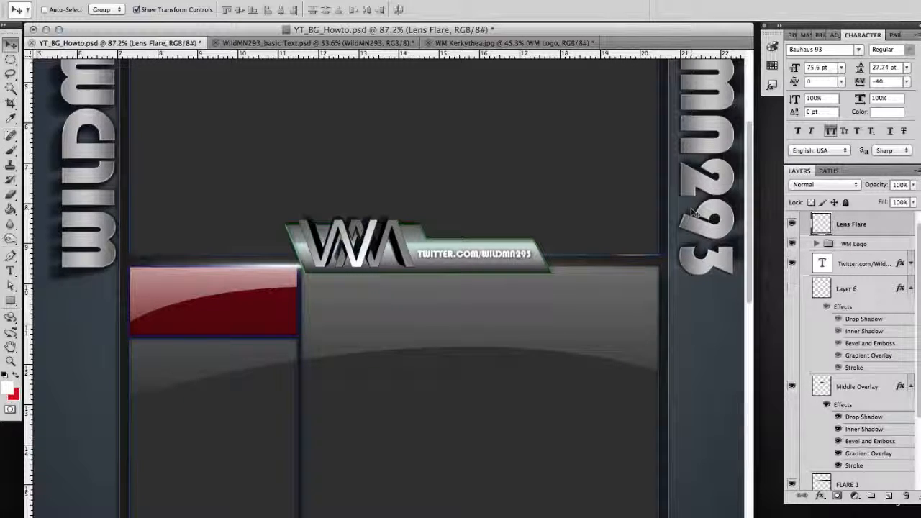
# Reset the colours to default black and white and fill the entire Lens Flare layer with black.
pyautogui.press('d')
pyautogui.press('d')
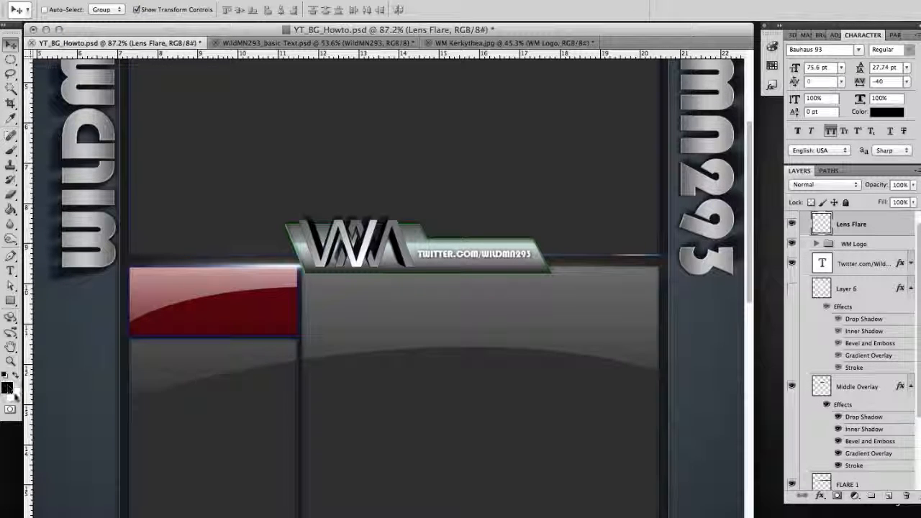
pyautogui.click(11, 209)
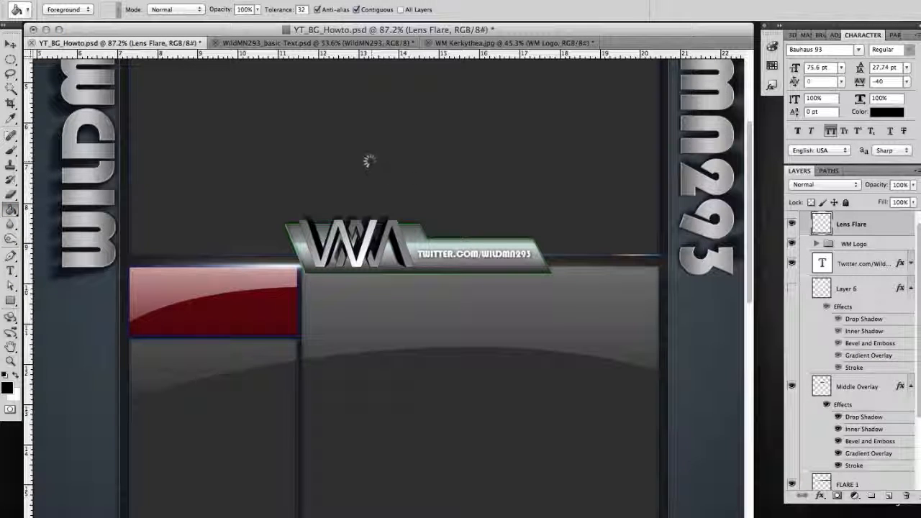
pyautogui.click(312, 176)
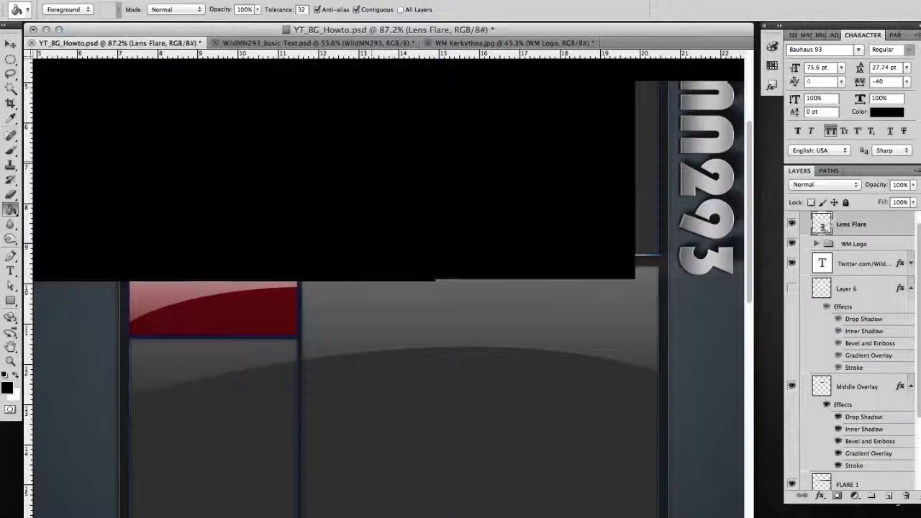
pyautogui.keyDown('alt'); pyautogui.scroll(-5, 292, 285); pyautogui.keyUp('alt')
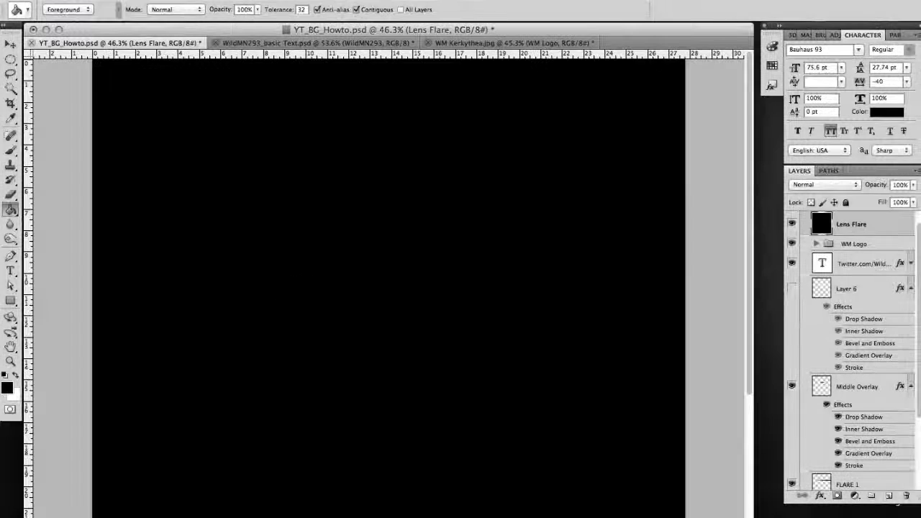
# Render a Lens Flare on the black layer with the 50-300mm Zoom lens type at 78% brightness, centred slightly off the middle.
pyautogui.click(268, 0)
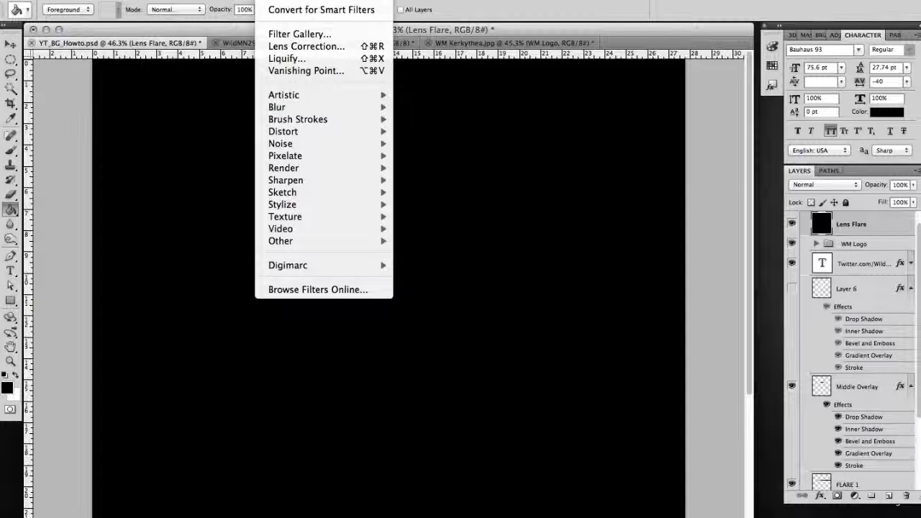
pyautogui.moveTo(285, 168)
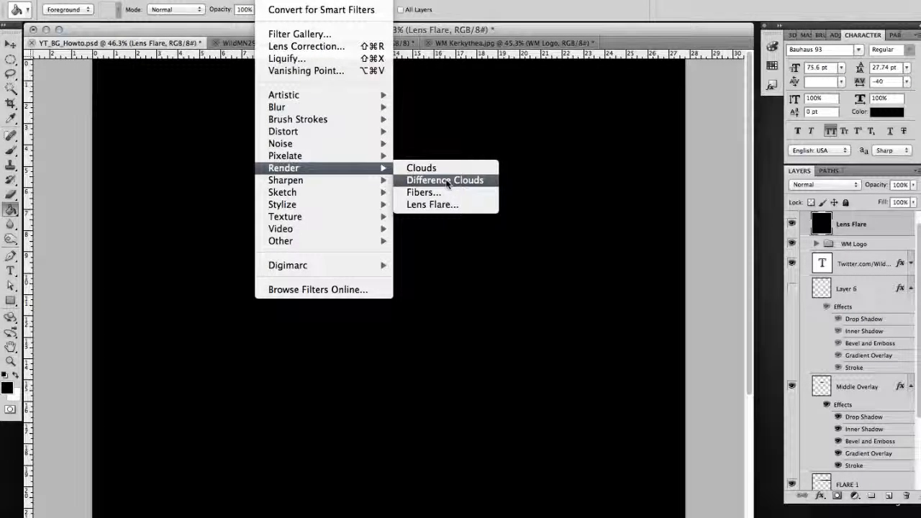
pyautogui.click(431, 205)
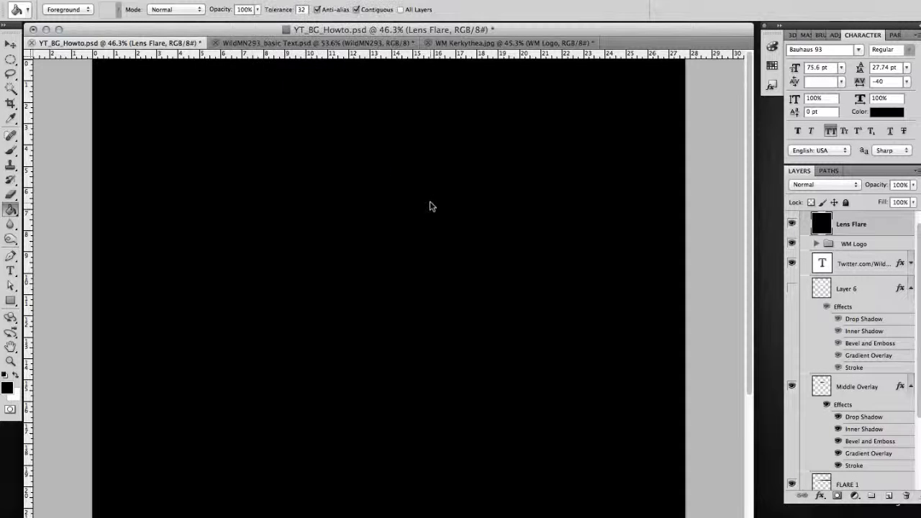
pyautogui.click(415, 343)
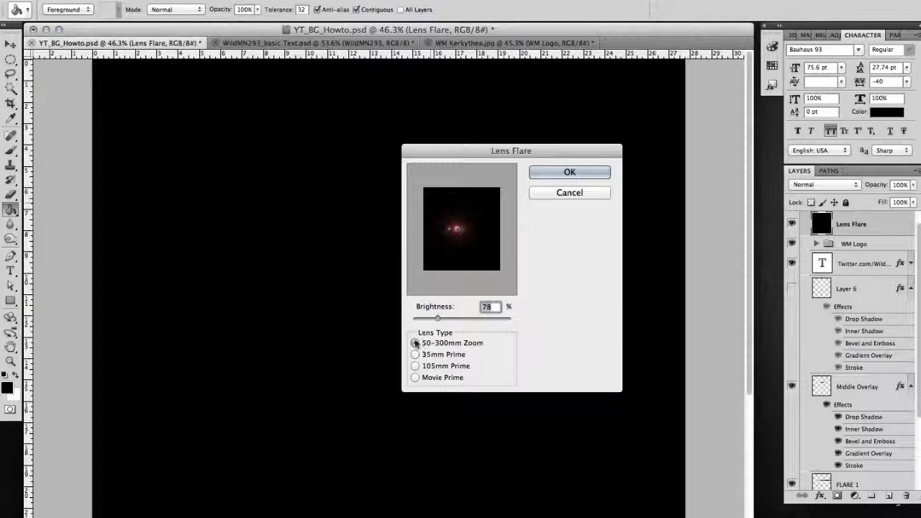
pyautogui.click(455, 230)
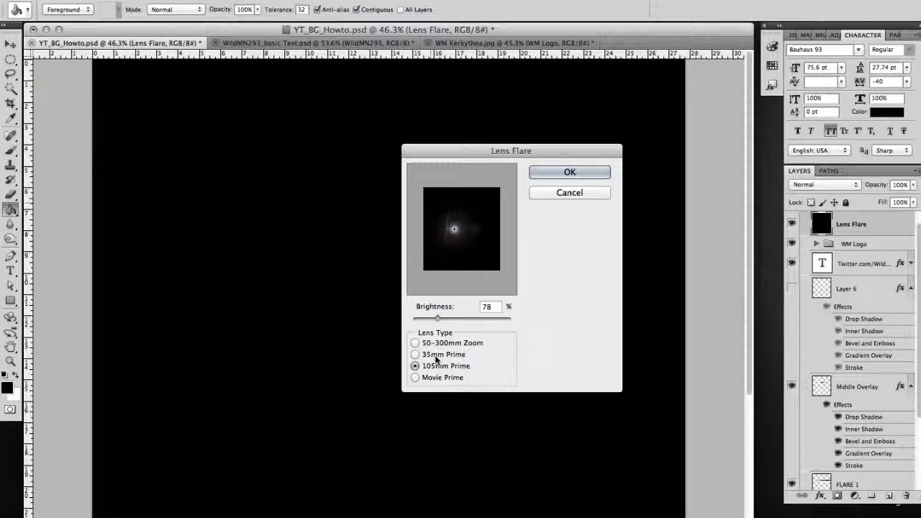
pyautogui.click(415, 343)
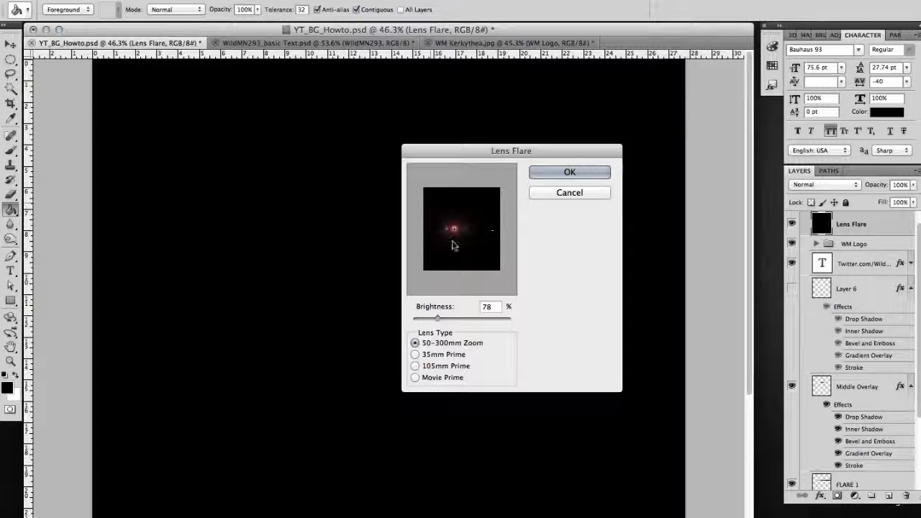
pyautogui.click(576, 171)
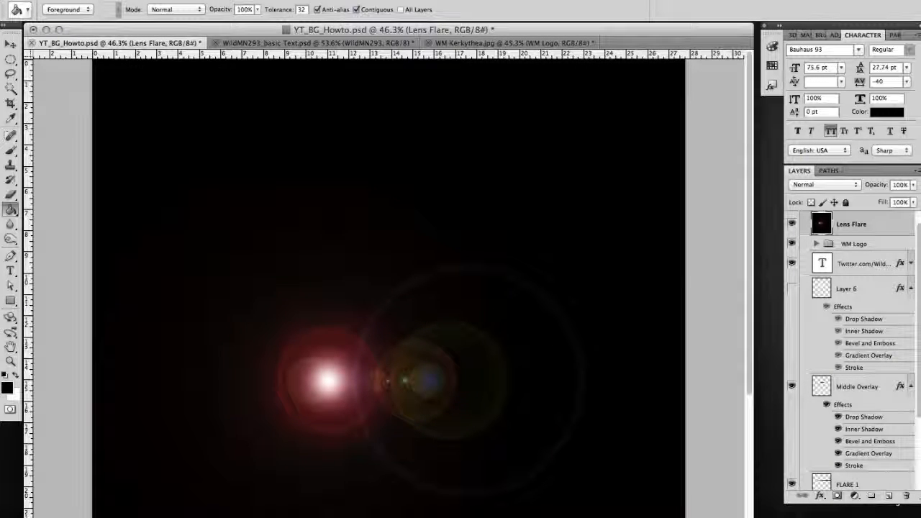
# Try Overlay as the Lens Flare layer's blend mode, and settle on Screen to drop out the black.
pyautogui.click(824, 185)
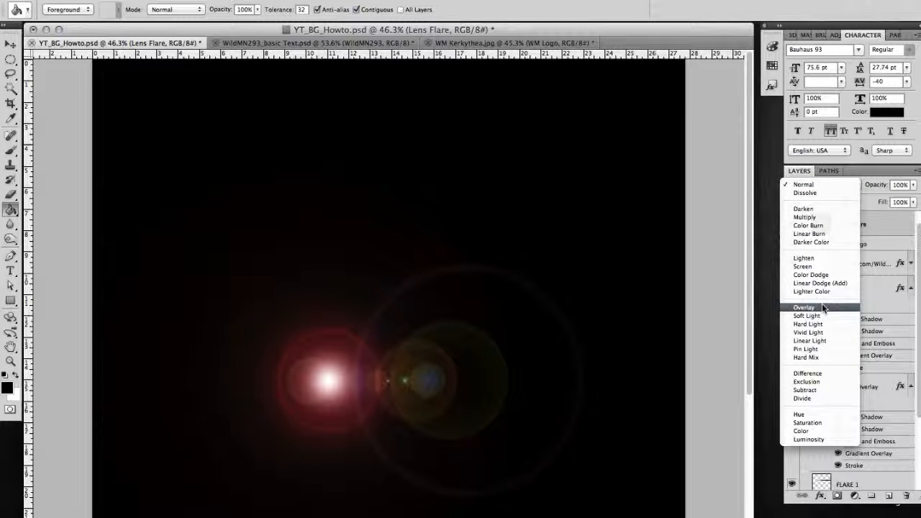
pyautogui.press('Escape')
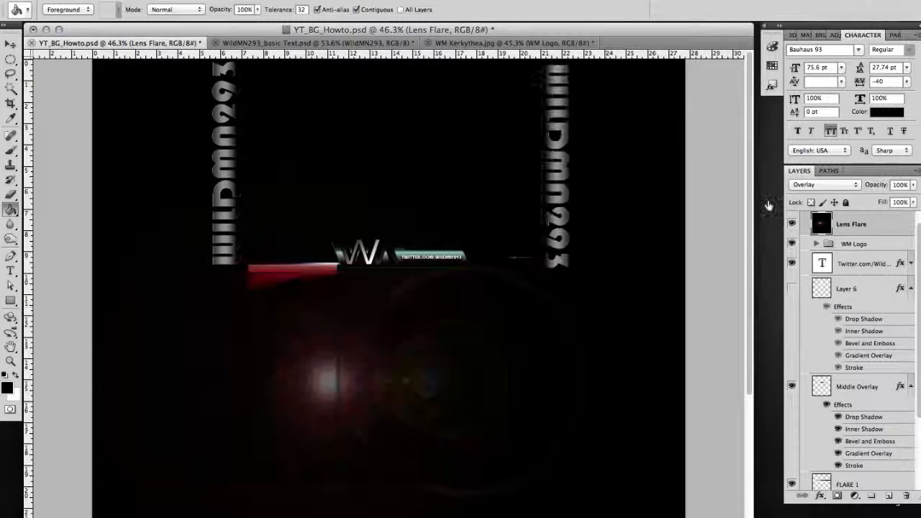
pyautogui.click(805, 185)
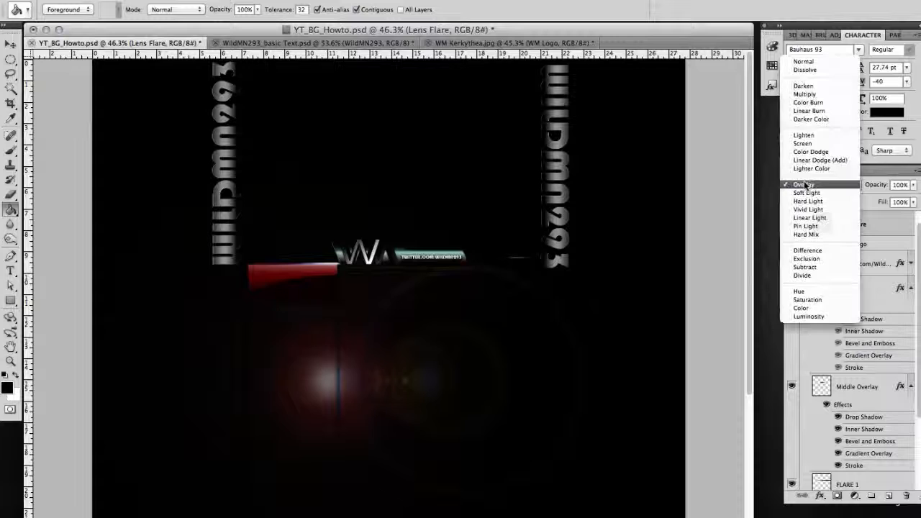
pyautogui.click(802, 144)
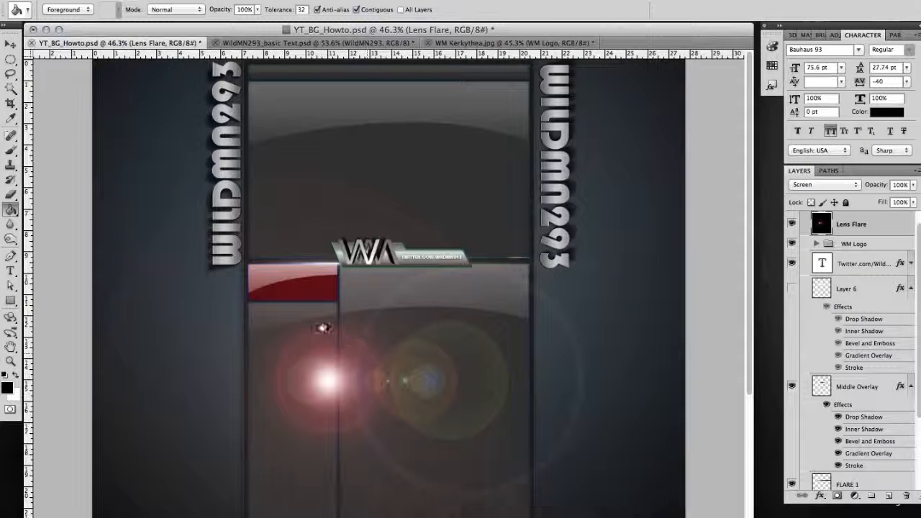
# Move the lens flare up beside the WM logo, at the upper edge of the red box.
pyautogui.press('v')
pyautogui.moveTo(328, 379); pyautogui.dragTo(339, 375)
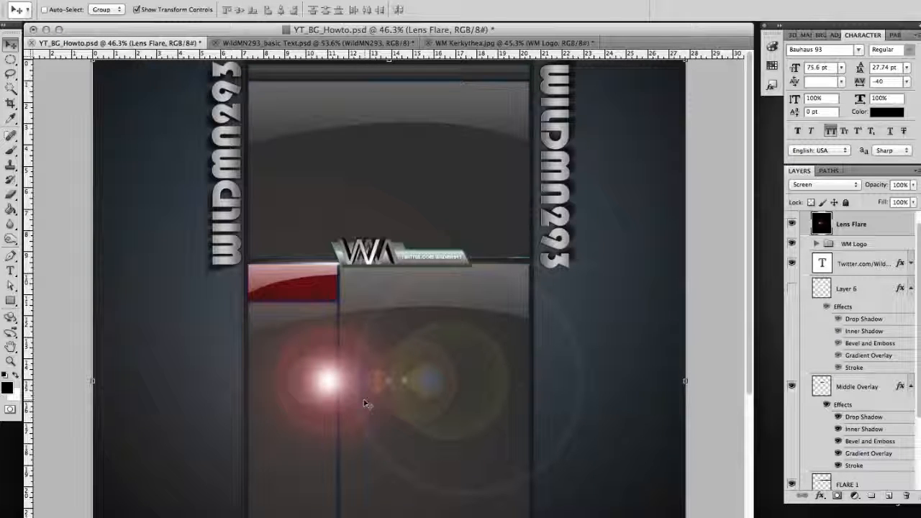
pyautogui.moveTo(355, 378); pyautogui.dragTo(343, 269)
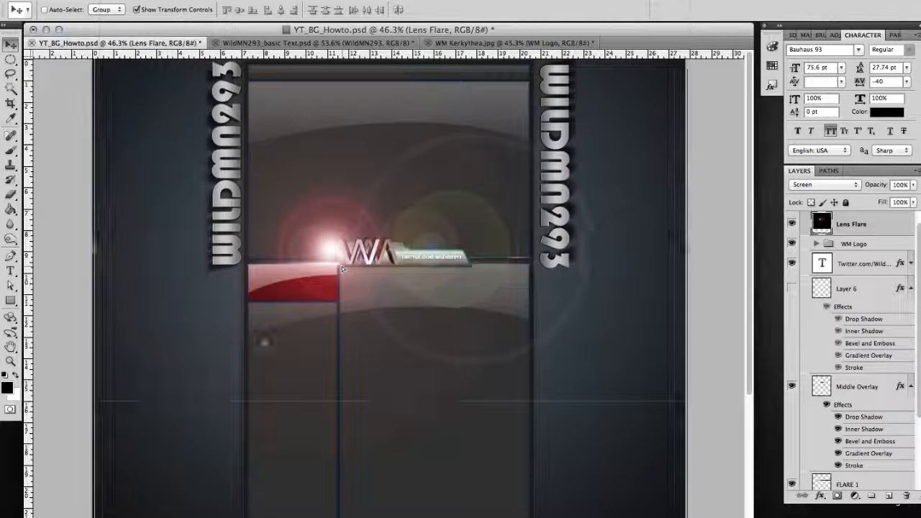
# Squash the Lens Flare layer vertically to 8.31% height and place the thin streak in the dark area below the red box.
pyautogui.press('super+minus')
pyautogui.keyDown('alt'); pyautogui.scroll(-10, 308, 336); pyautogui.keyUp('alt')
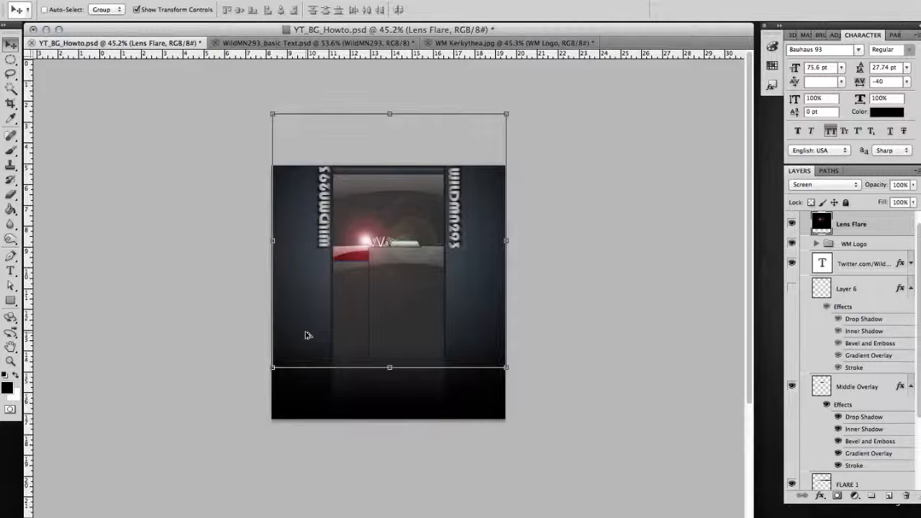
pyautogui.keyDown('alt'); pyautogui.scroll(5, 308, 335); pyautogui.keyUp('alt')
pyautogui.keyDown('alt'); pyautogui.scroll(3, 308, 335); pyautogui.keyUp('alt')
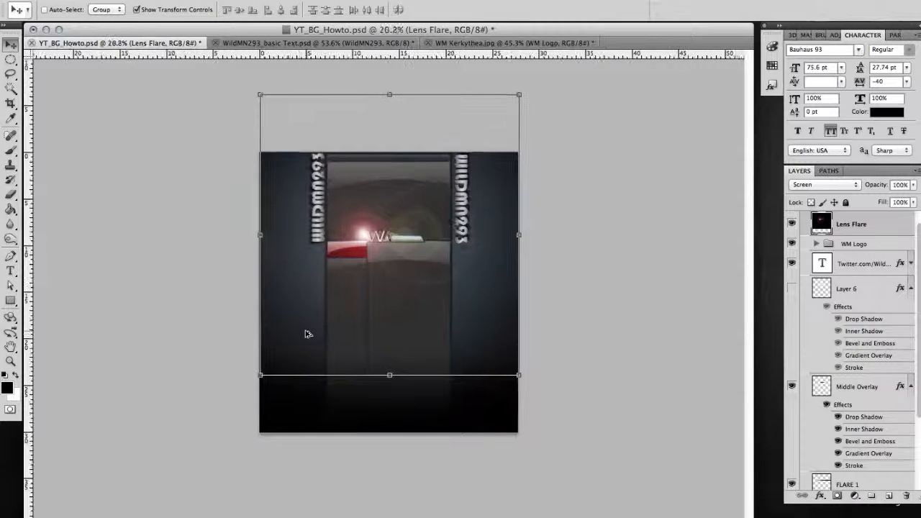
pyautogui.moveTo(389, 375); pyautogui.dragTo(361, 242)
pyautogui.keyDown('alt'); pyautogui.scroll(5, 362, 242); pyautogui.keyUp('alt')
pyautogui.moveTo(315, 157); pyautogui.dragTo(313, 355)
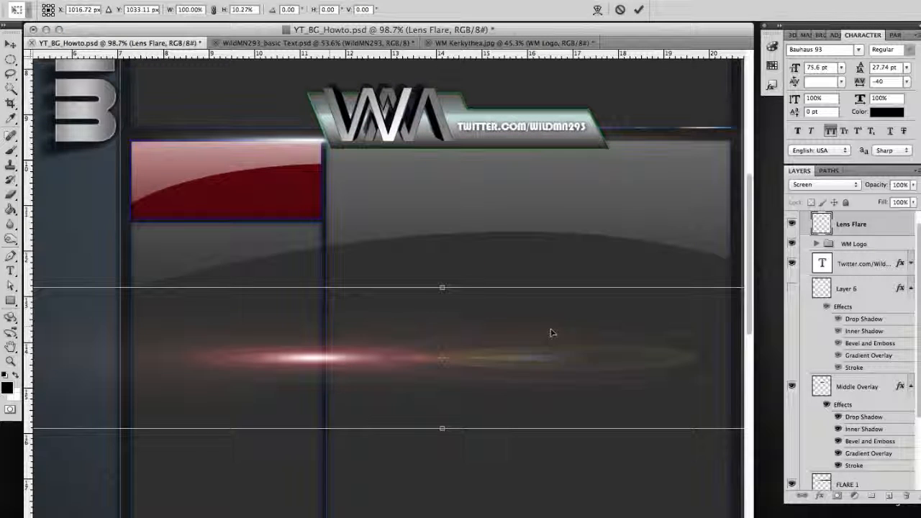
pyautogui.moveTo(443, 432); pyautogui.dragTo(442, 401)
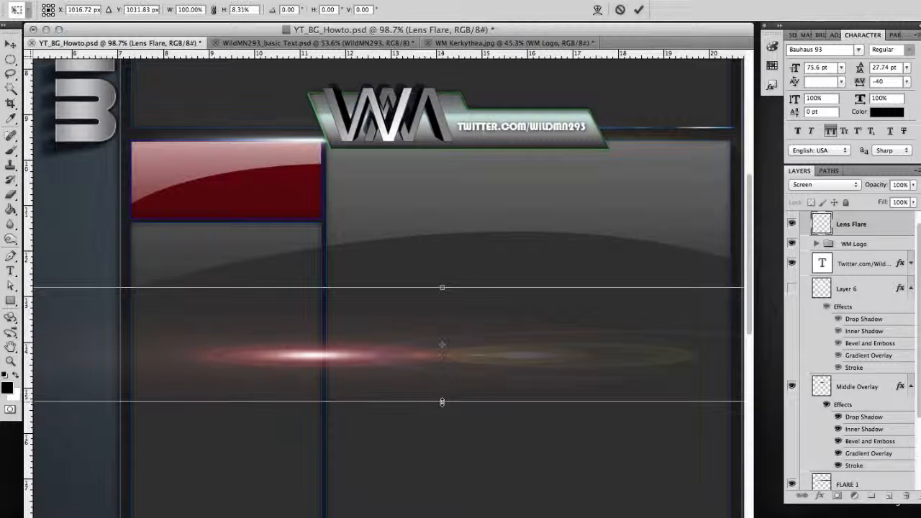
pyautogui.press('Return')
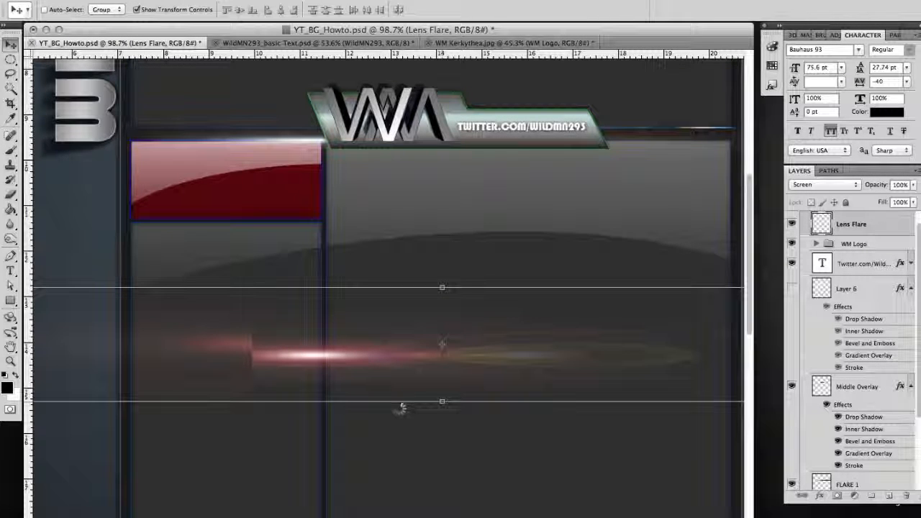
# Apply a Motion Blur to the Lens Flare layer at a 0° angle and 81 pixels distance.
pyautogui.click(270, 0)
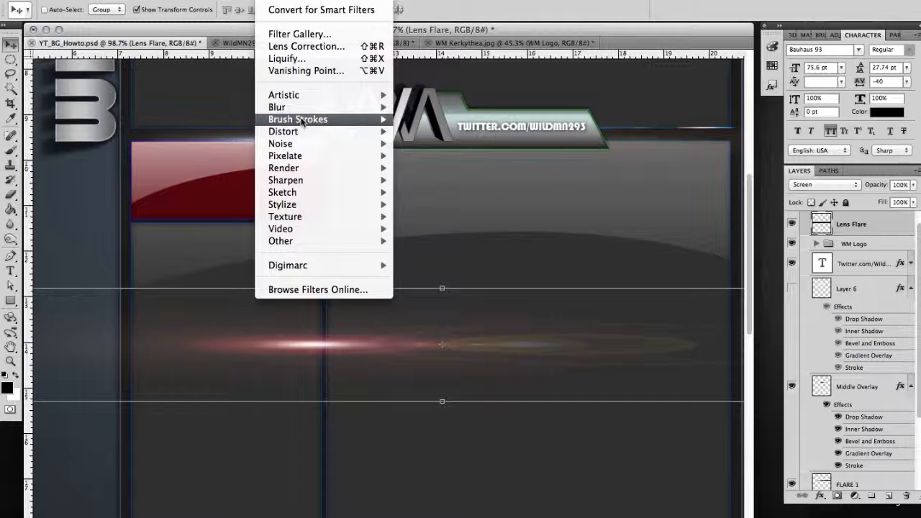
pyautogui.moveTo(313, 125)
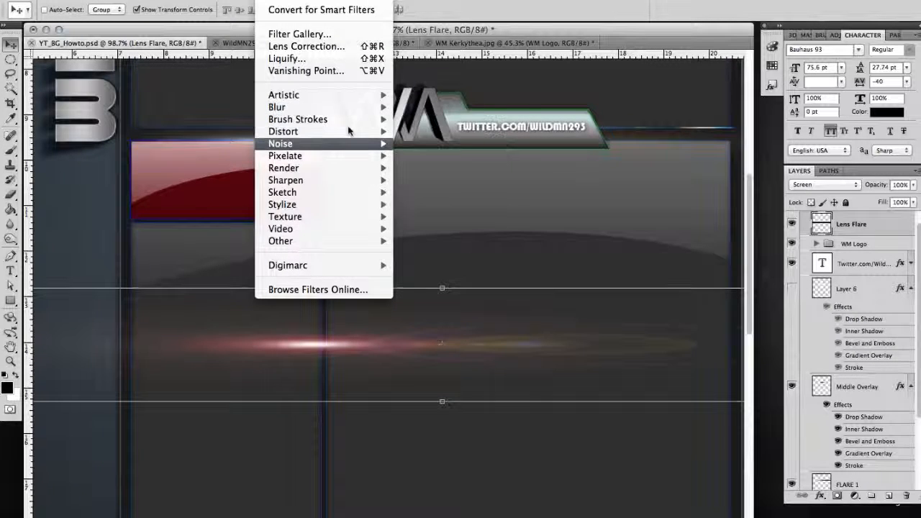
pyautogui.moveTo(316, 107)
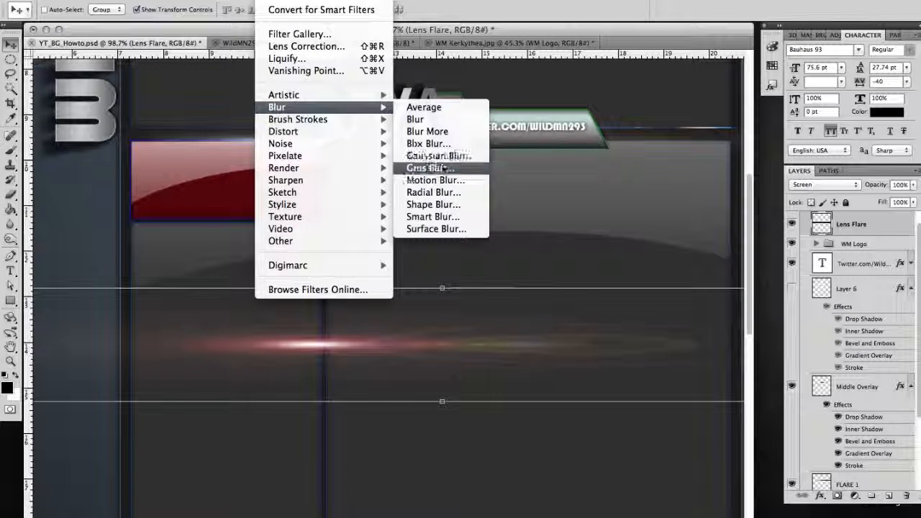
pyautogui.click(437, 180)
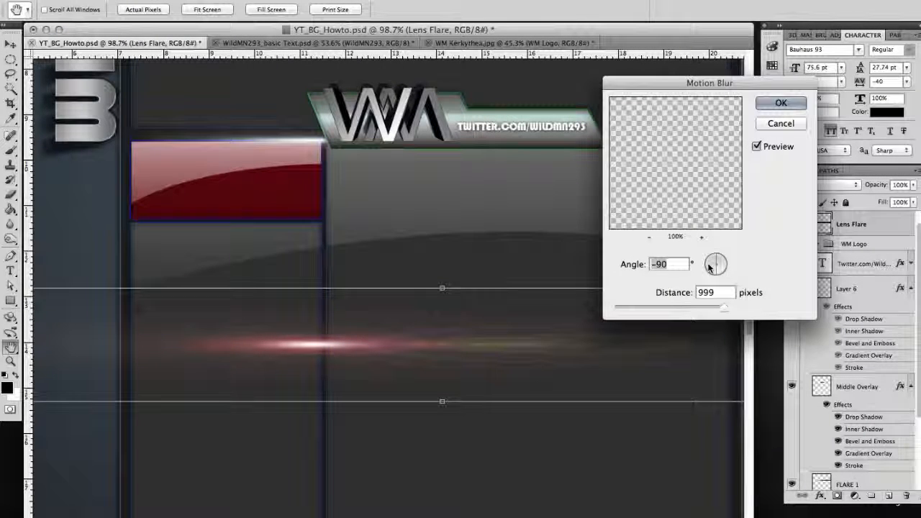
pyautogui.write('0')
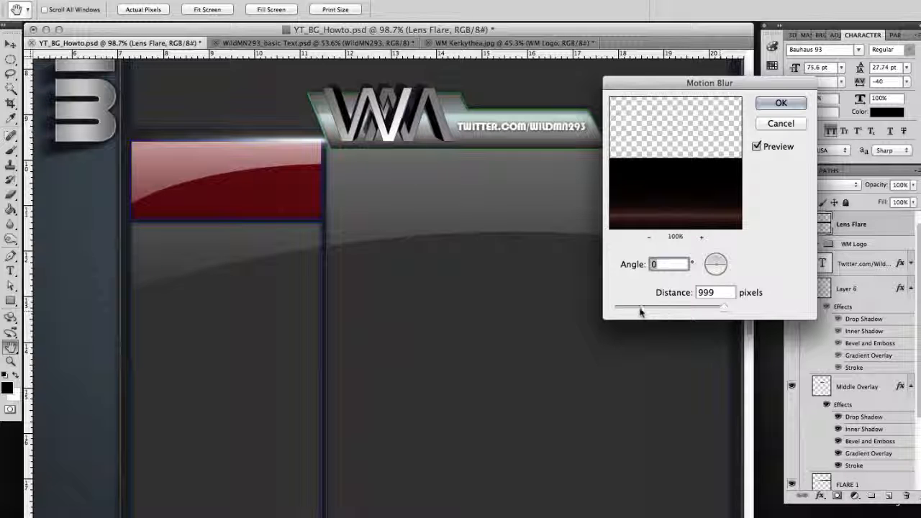
pyautogui.moveTo(631, 312); pyautogui.dragTo(655, 310)
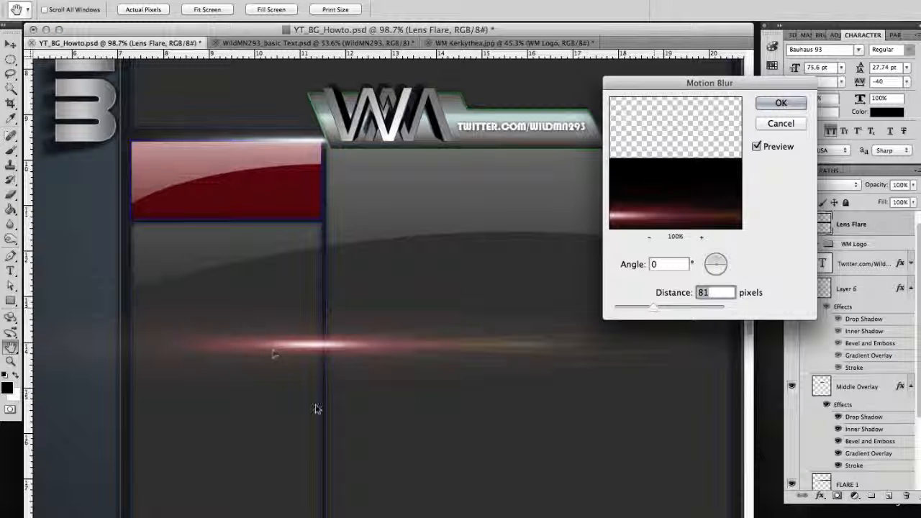
pyautogui.click(779, 103)
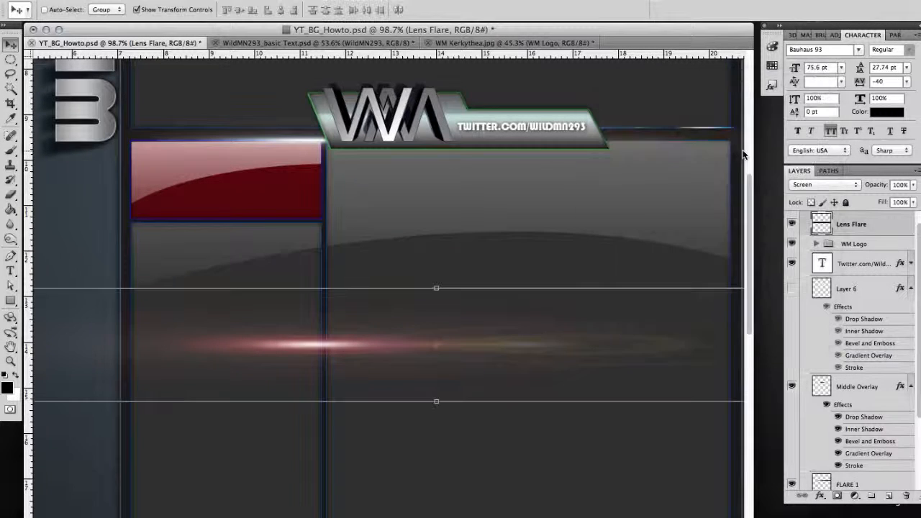
# Move the blurred flare onto the lower edge of the Twitter banner and hide the transform controls.
pyautogui.moveTo(350, 349); pyautogui.dragTo(531, 154)
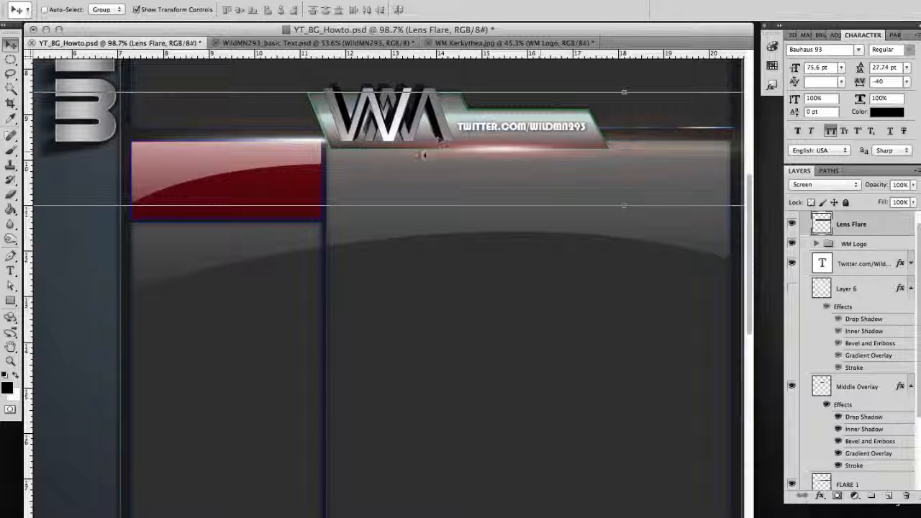
pyautogui.click(134, 10)
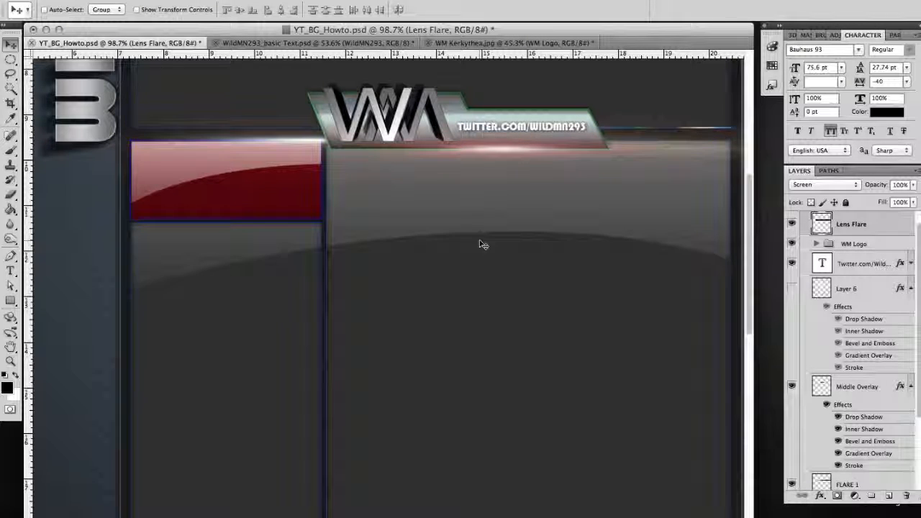
# Erase the end of the flare that spills over the vertical channel-name text beside the main panel.
pyautogui.keyDown('alt'); pyautogui.scroll(-1, 495, 229); pyautogui.keyUp('alt')
pyautogui.keyDown('alt'); pyautogui.scroll(-3, 495, 228); pyautogui.keyUp('alt')
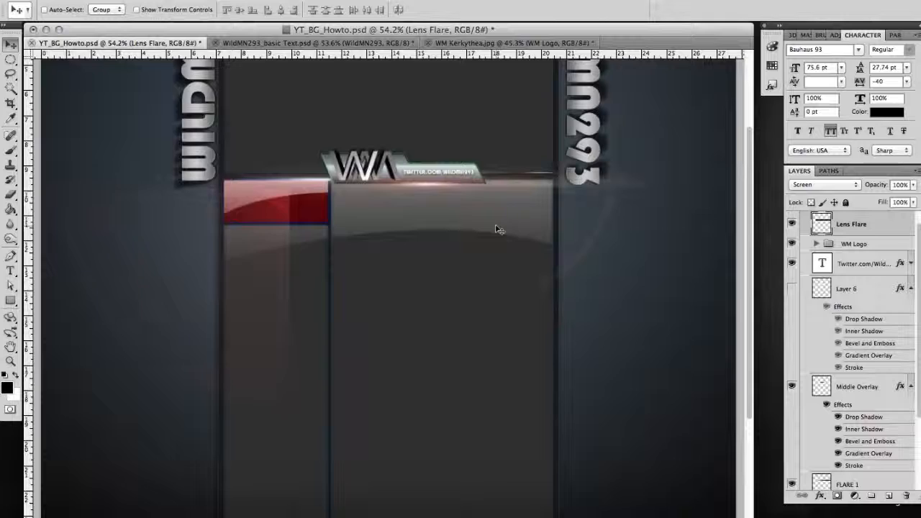
pyautogui.keyDown('alt'); pyautogui.scroll(-1, 487, 211); pyautogui.keyUp('alt')
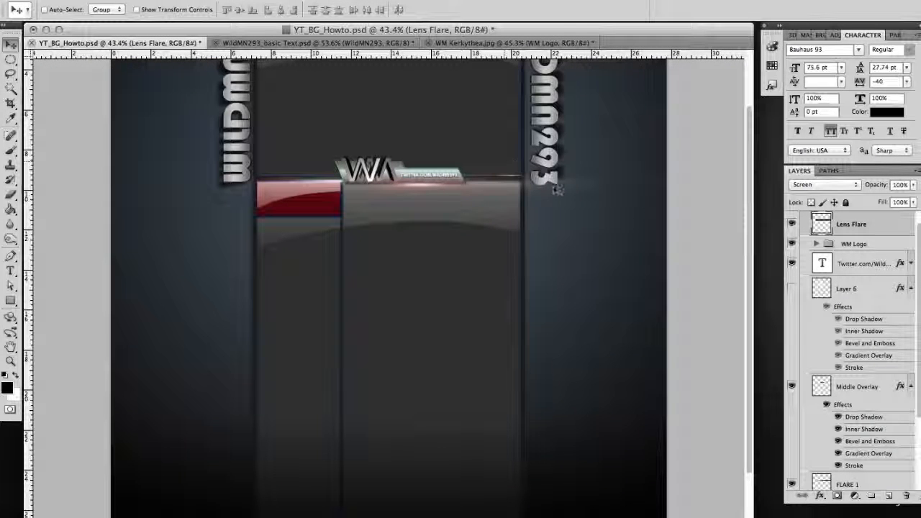
pyautogui.press('e')
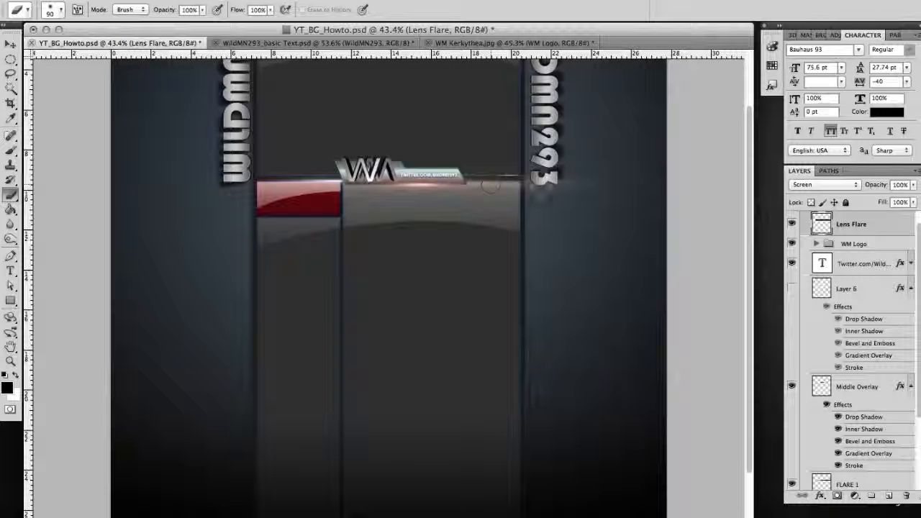
pyautogui.moveTo(536, 187)
pyautogui.mouseDown()
pyautogui.moveTo(532, 198)
pyautogui.moveTo(529, 169)
pyautogui.moveTo(550, 180)
pyautogui.mouseUp()
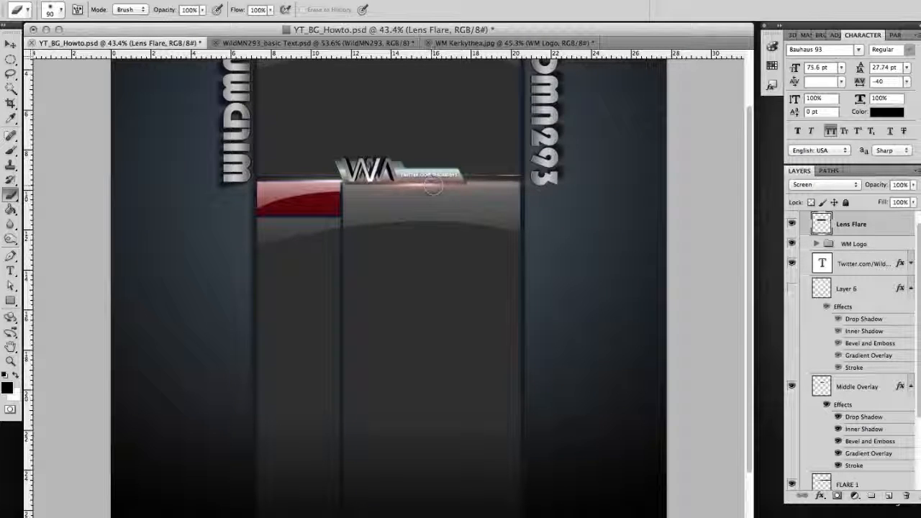
# Reorder the Lens Flare layer to sit beneath the WM Logo group and the Twitter text layer.
pyautogui.keyDown('alt'); pyautogui.scroll(1, 429, 185); pyautogui.keyUp('alt')
pyautogui.keyDown('alt'); pyautogui.scroll(10, 430, 185); pyautogui.keyUp('alt')
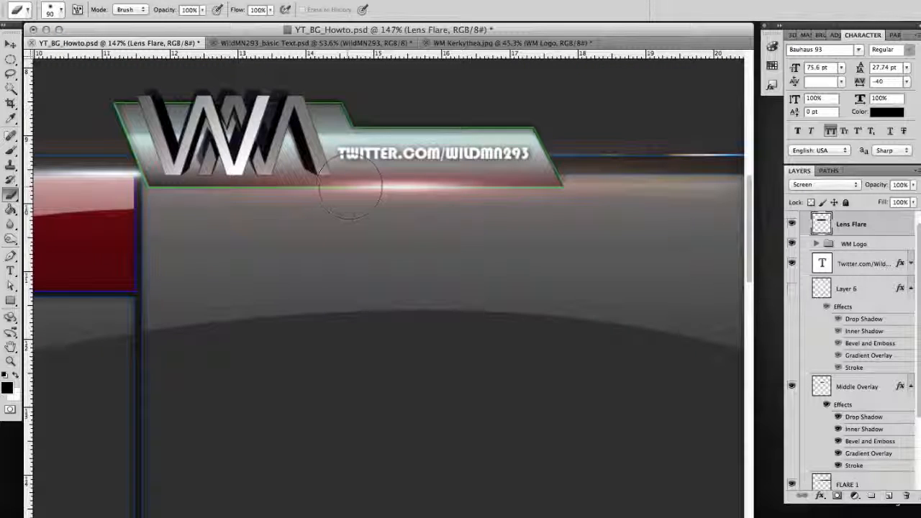
pyautogui.moveTo(818, 229)
pyautogui.mouseDown()
pyautogui.moveTo(821, 417)
pyautogui.moveTo(818, 217)
pyautogui.moveTo(821, 237)
pyautogui.mouseUp()
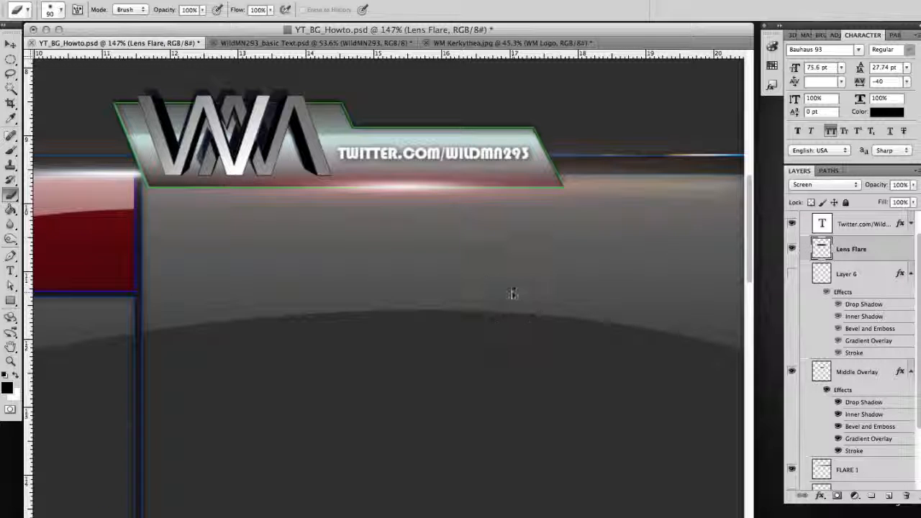
# Colorize the Lens Flare layer blue using Hue/Saturation with hue 213 and saturation 47.
pyautogui.hotkey('ctrl', 'l')
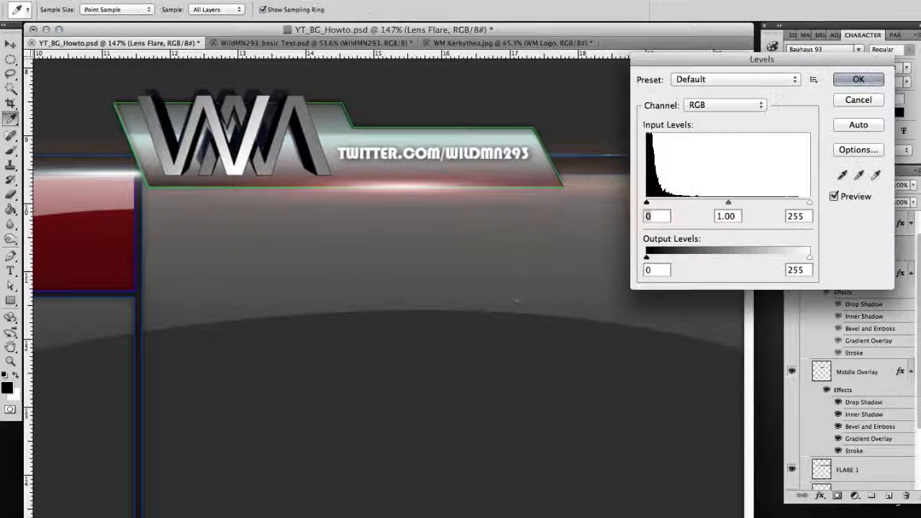
pyautogui.click(856, 100)
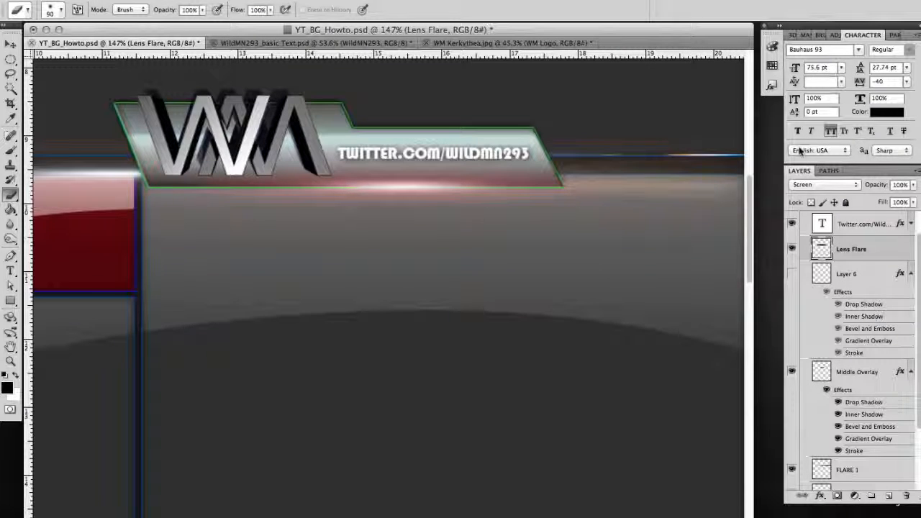
pyautogui.hotkey('ctrl', 'u')
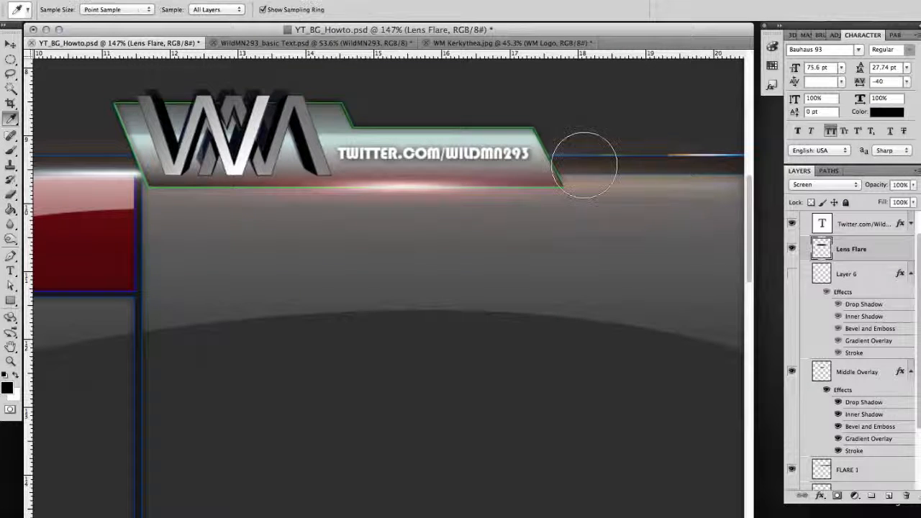
pyautogui.click(787, 214)
pyautogui.moveTo(605, 126); pyautogui.dragTo(673, 126)
pyautogui.moveTo(640, 161); pyautogui.dragTo(674, 163)
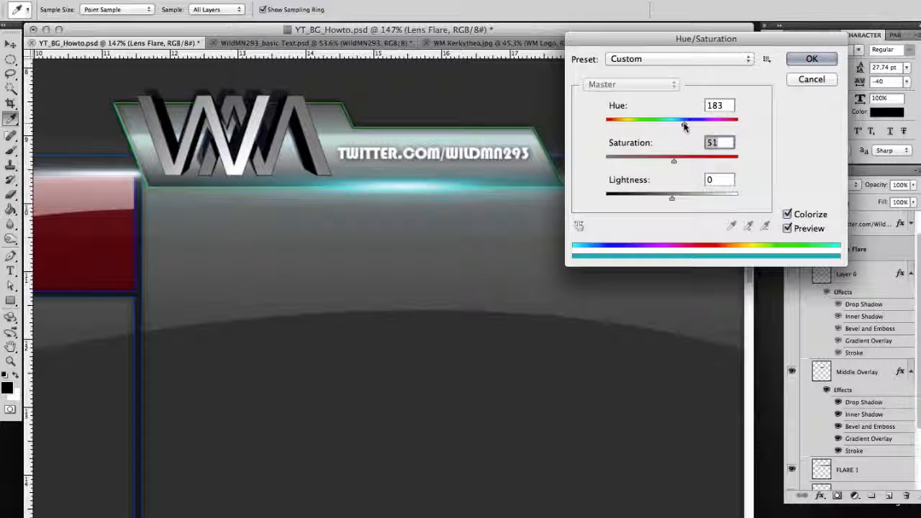
pyautogui.moveTo(670, 160); pyautogui.dragTo(666, 163)
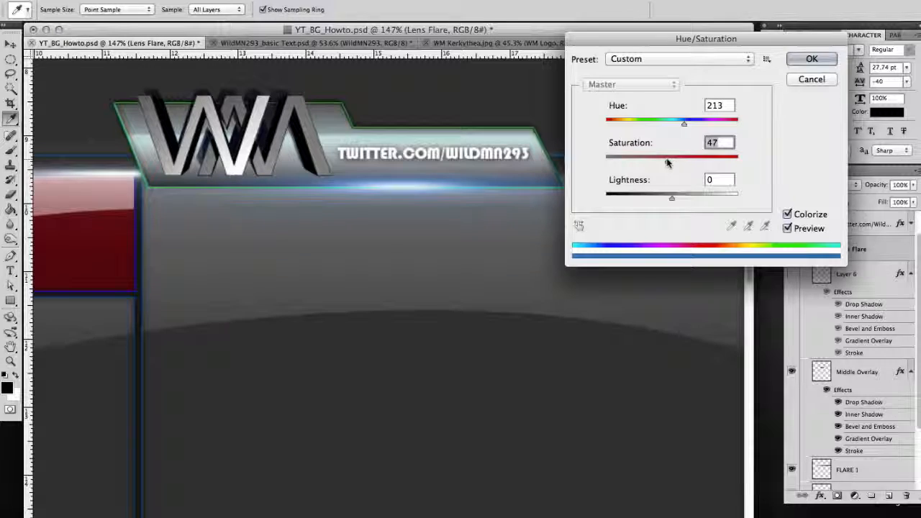
pyautogui.click(807, 60)
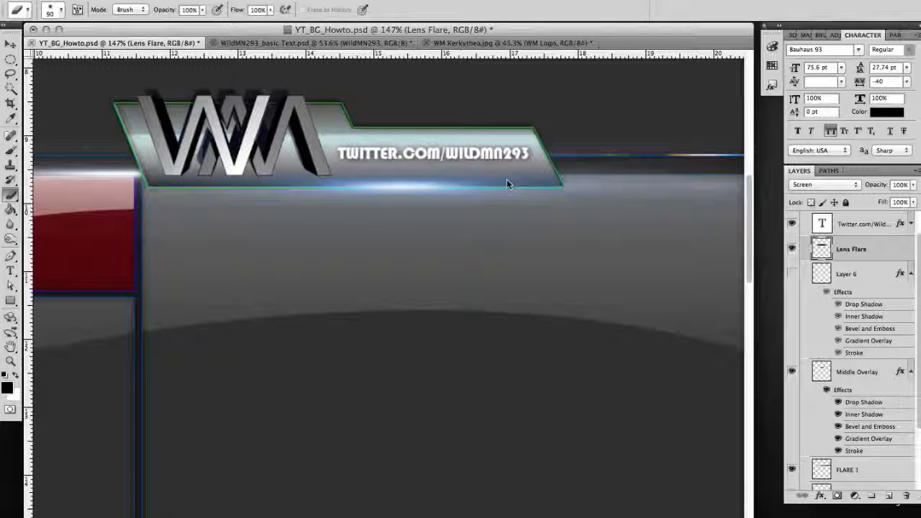
# Examine the recoloured flare in the overall layout, from the logo banner up to the top of the background.
pyautogui.keyDown('alt'); pyautogui.scroll(-2, 507, 181); pyautogui.keyUp('alt')
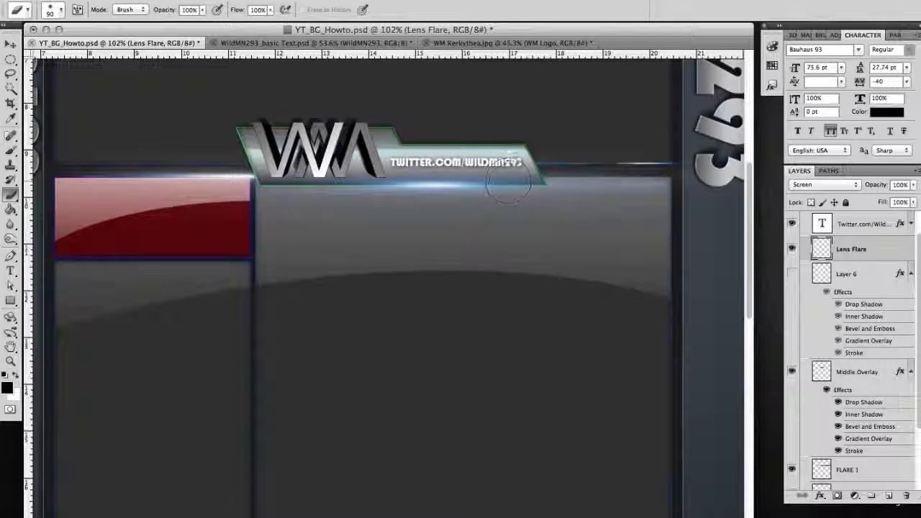
pyautogui.keyDown('alt'); pyautogui.scroll(-1, 506, 181); pyautogui.keyUp('alt')
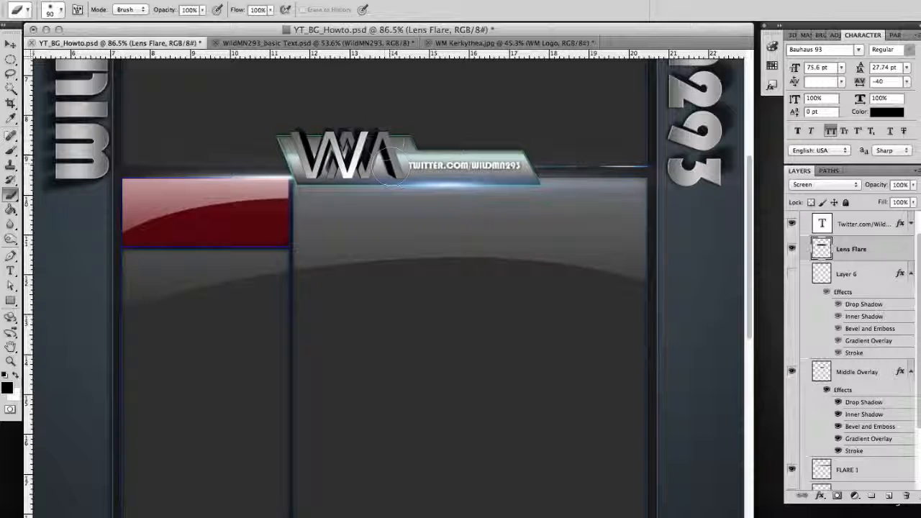
pyautogui.scroll(3, 384, 149)
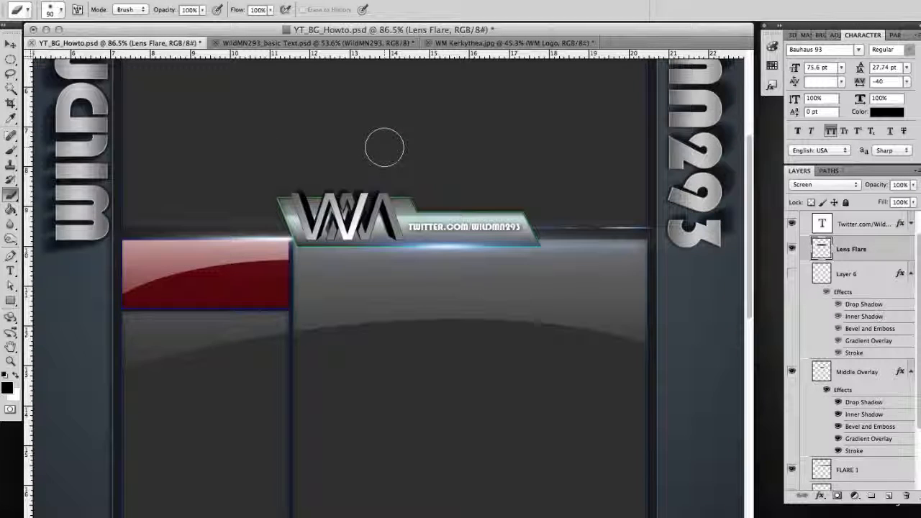
pyautogui.scroll(3, 382, 151)
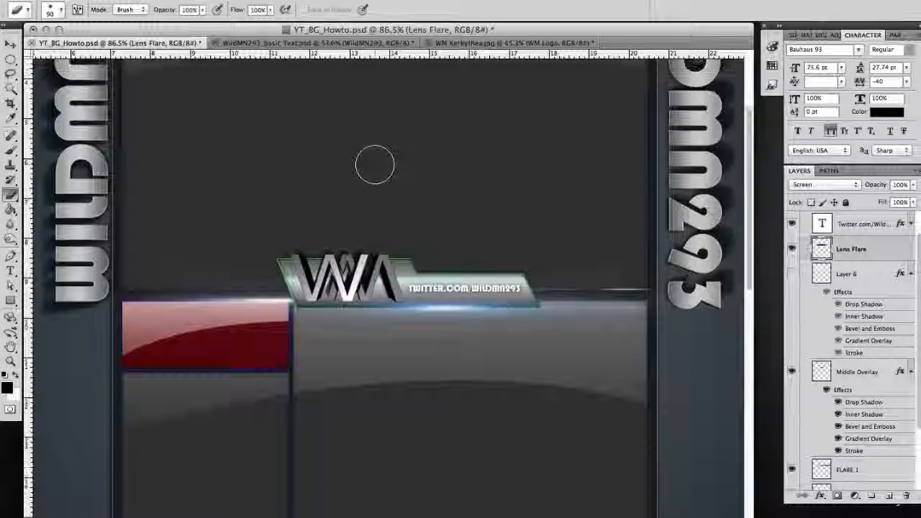
pyautogui.scroll(1, 375, 165)
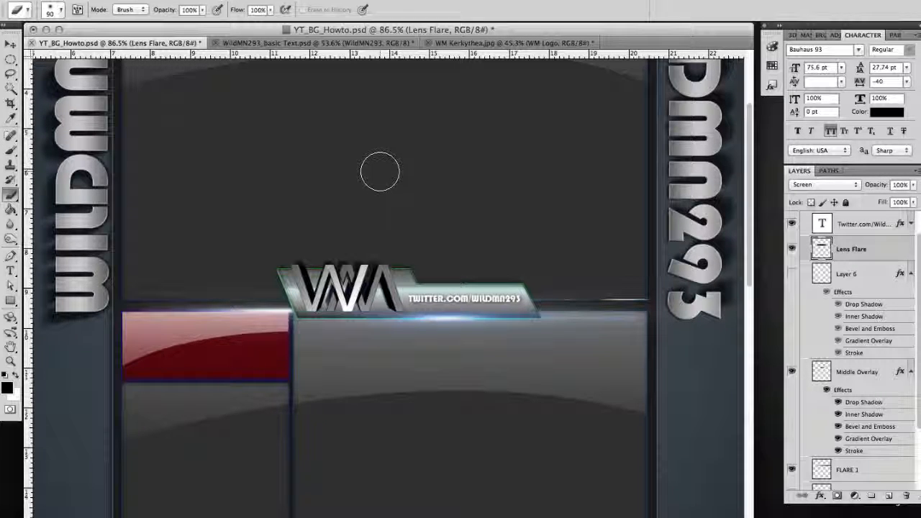
pyautogui.scroll(5, 380, 171)
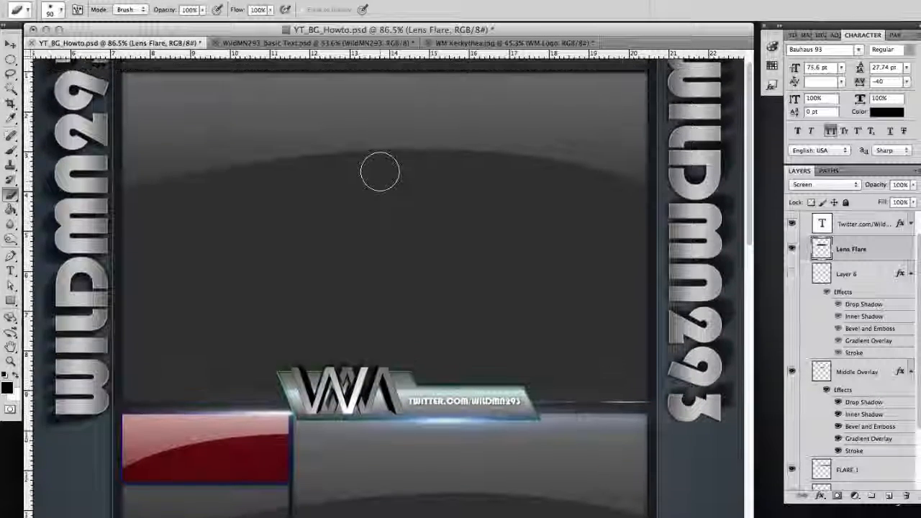
pyautogui.scroll(1, 381, 173)
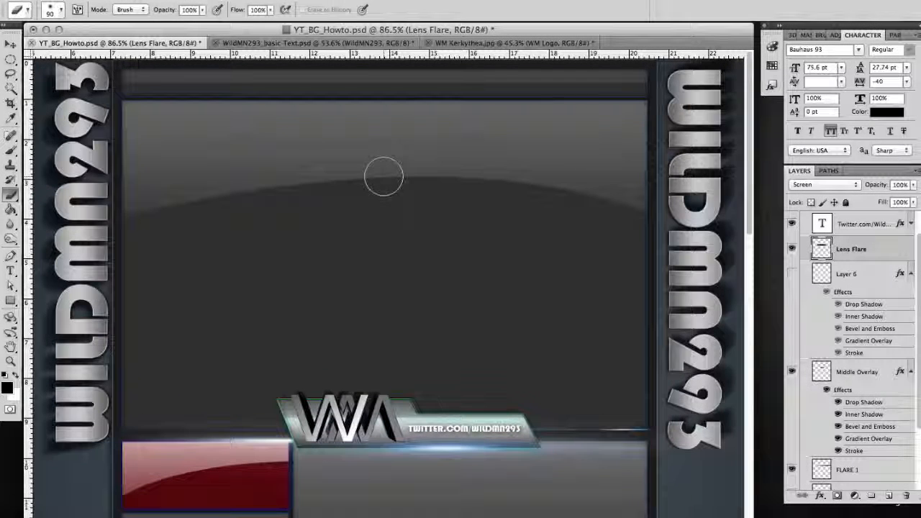